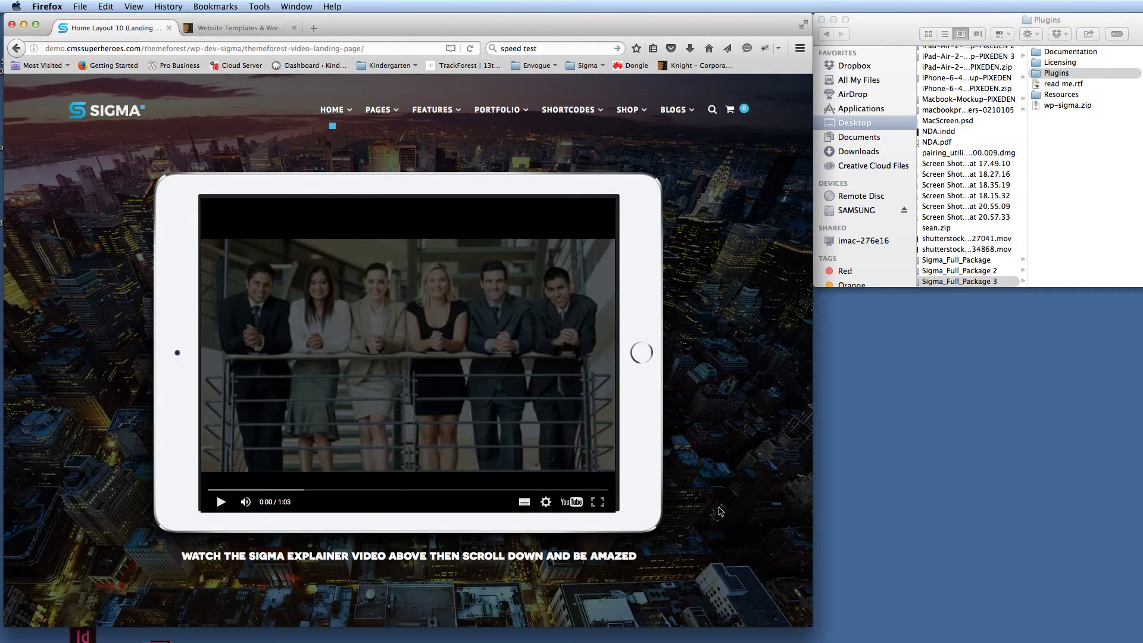
- Reload the Sigma video landing page and pause the explainer video
click(314, 47)
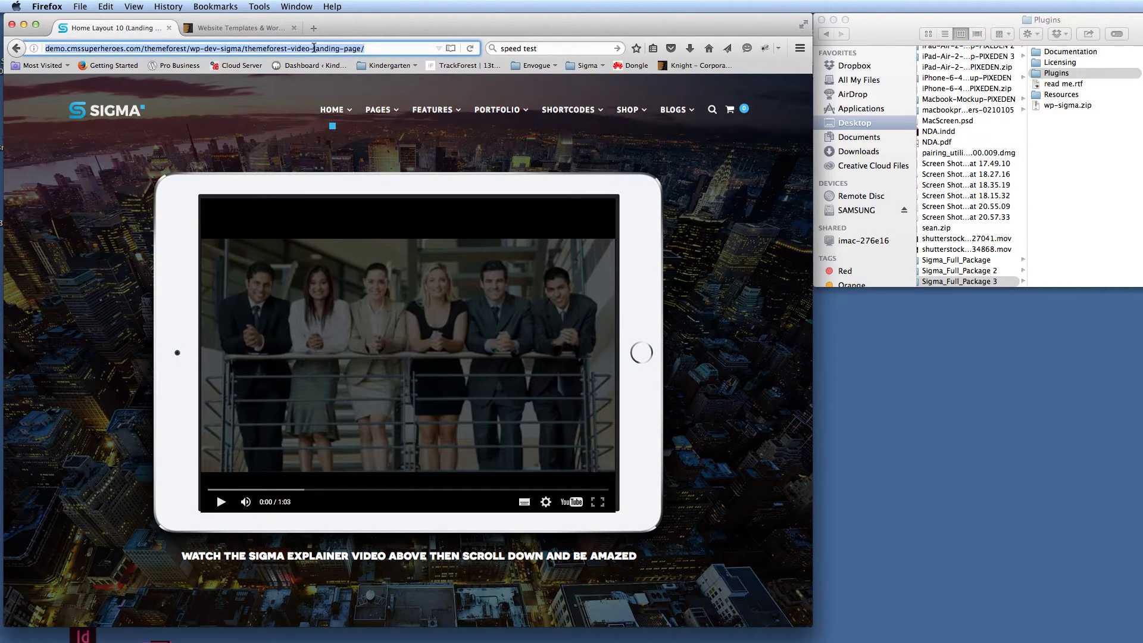
key(Return)
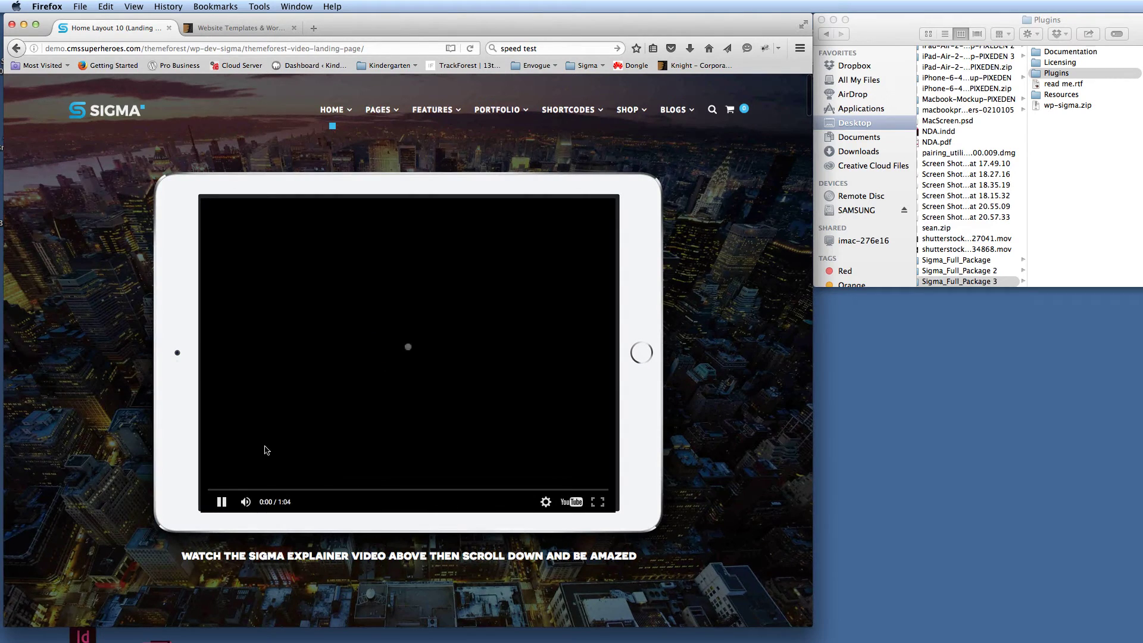
click(214, 506)
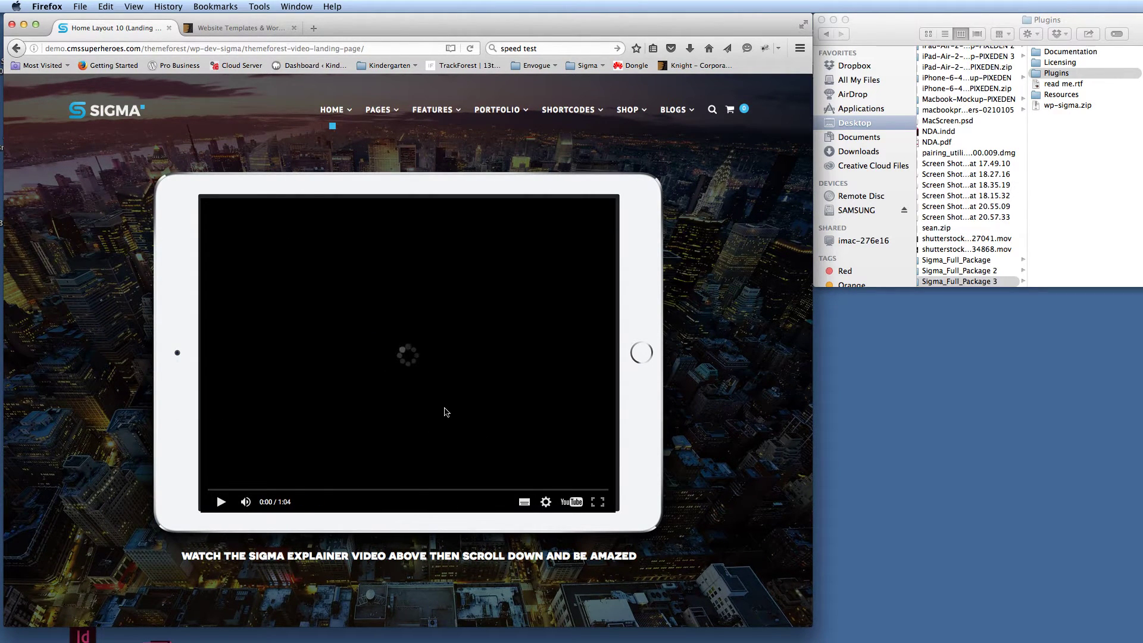
- Look through the landing page sections, from the theme introduction and device mockups to the premium plugins
scroll(687, 422, down, 5)
scroll(714, 411, down, 10)
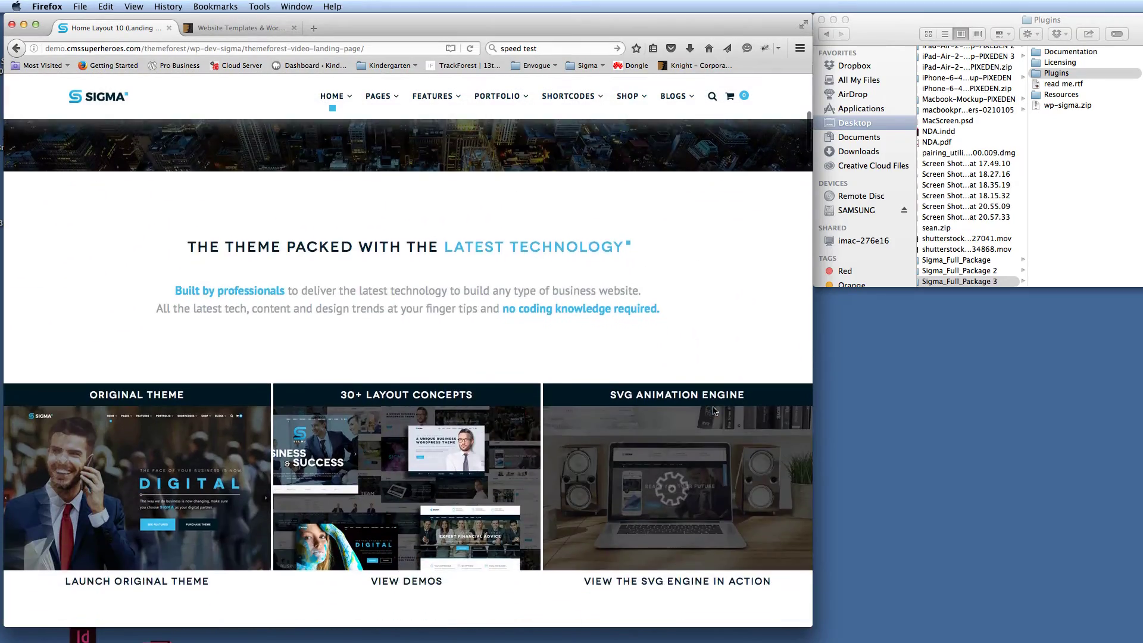
scroll(713, 406, down, 5)
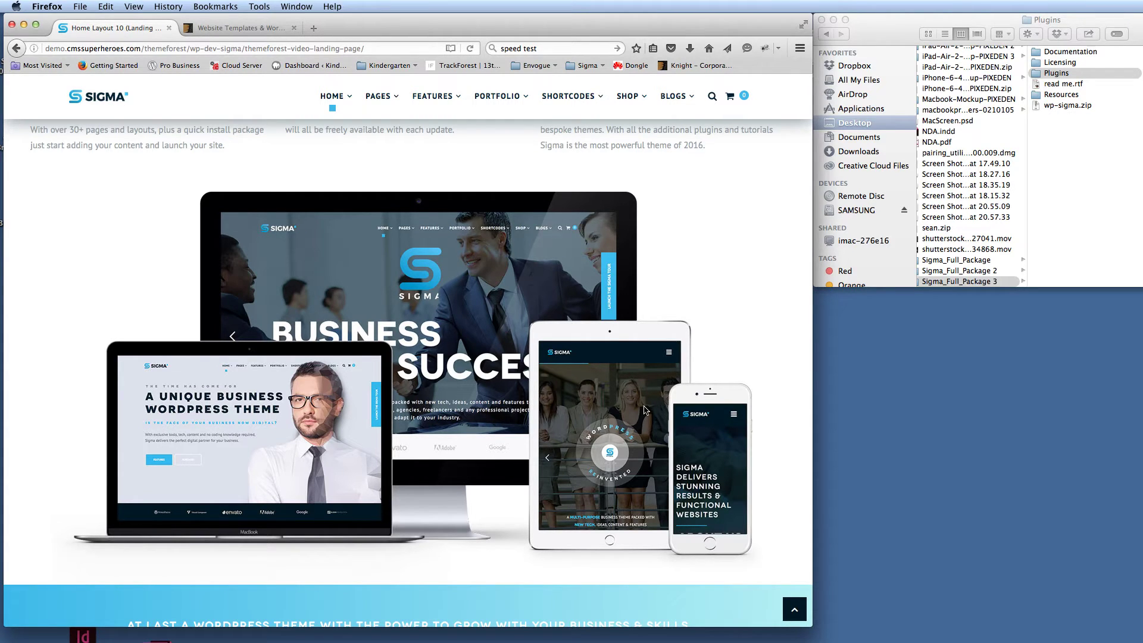
scroll(644, 409, down, 15)
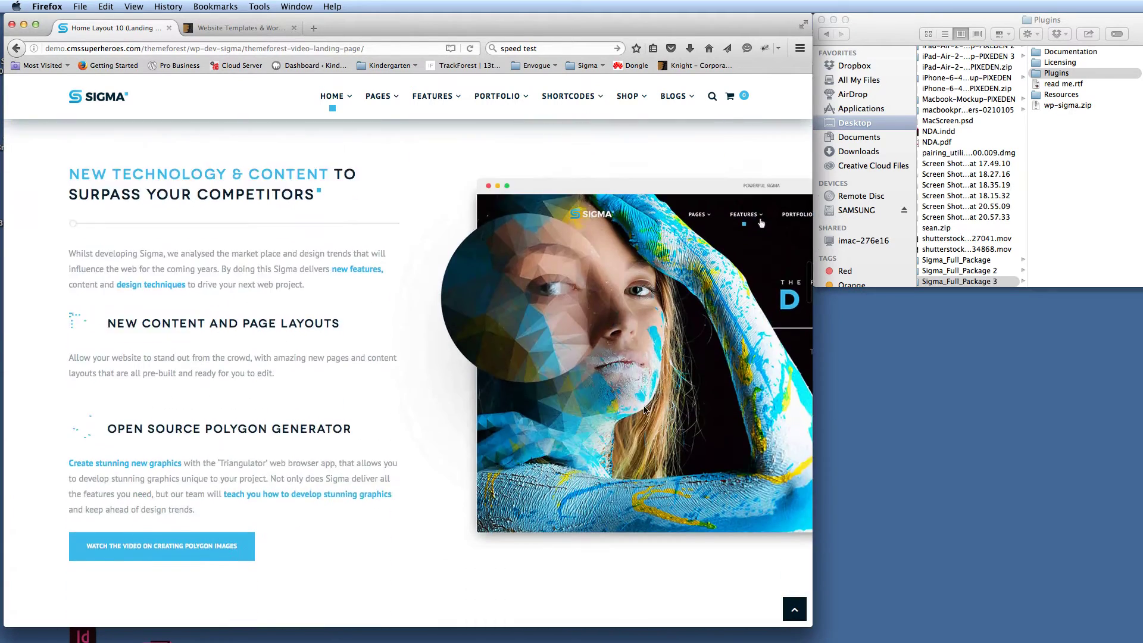
scroll(644, 409, down, 5)
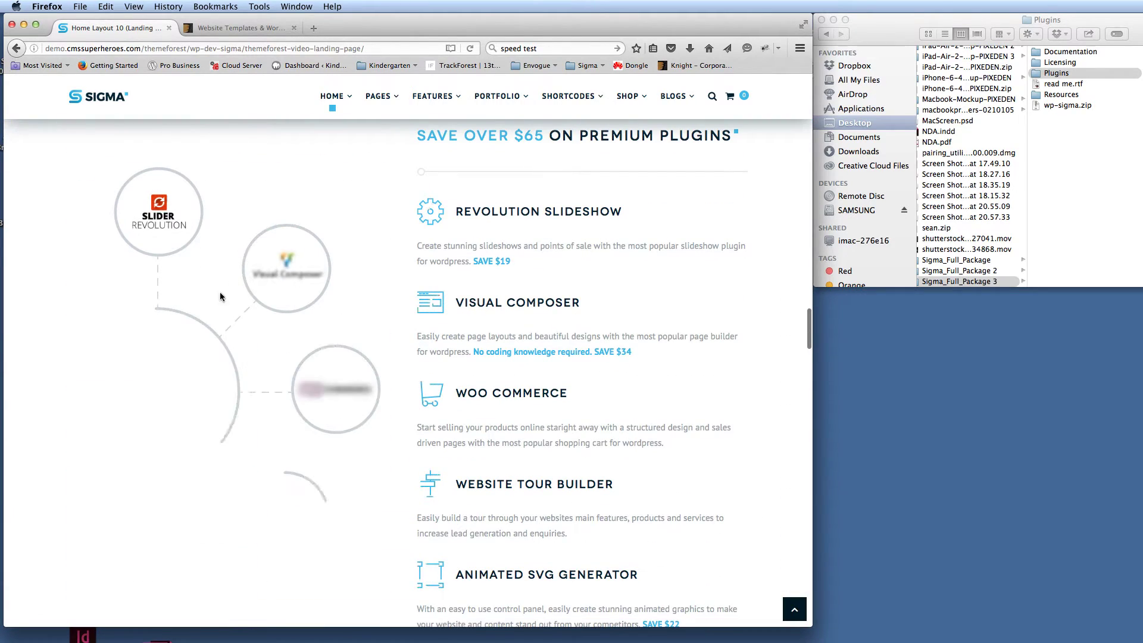
scroll(295, 444, up, 1)
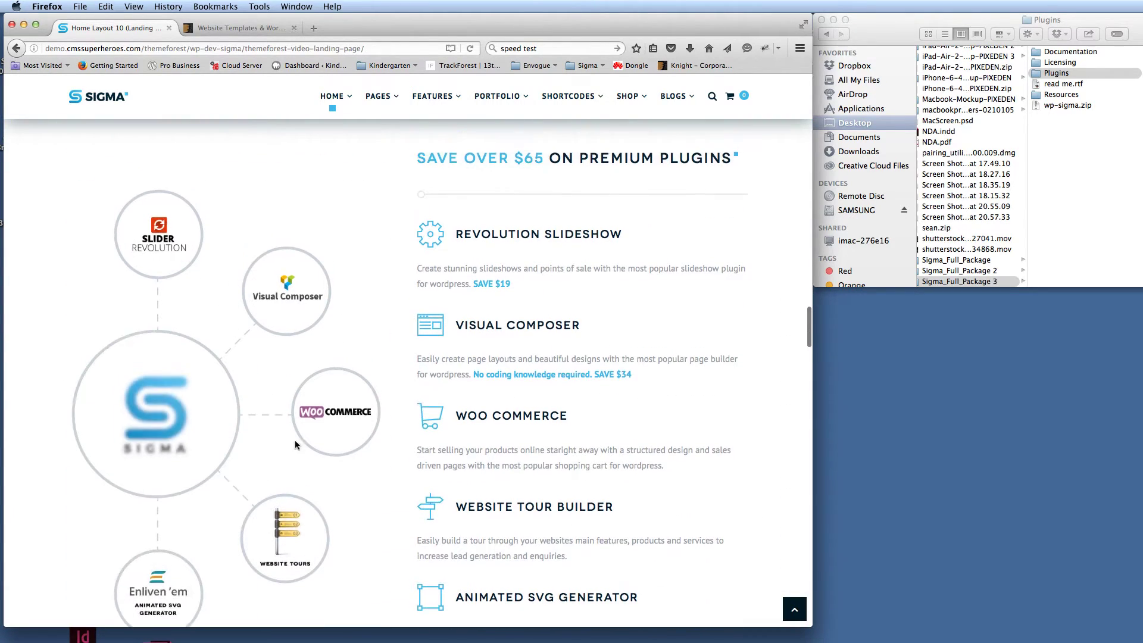
scroll(327, 372, up, 20)
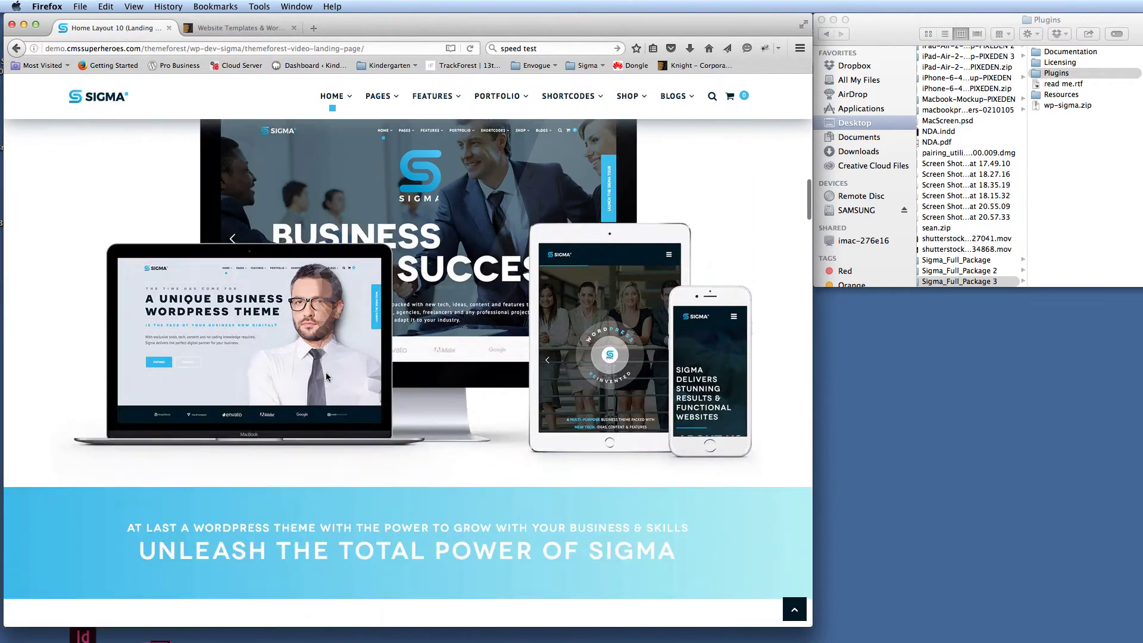
scroll(326, 372, up, 2)
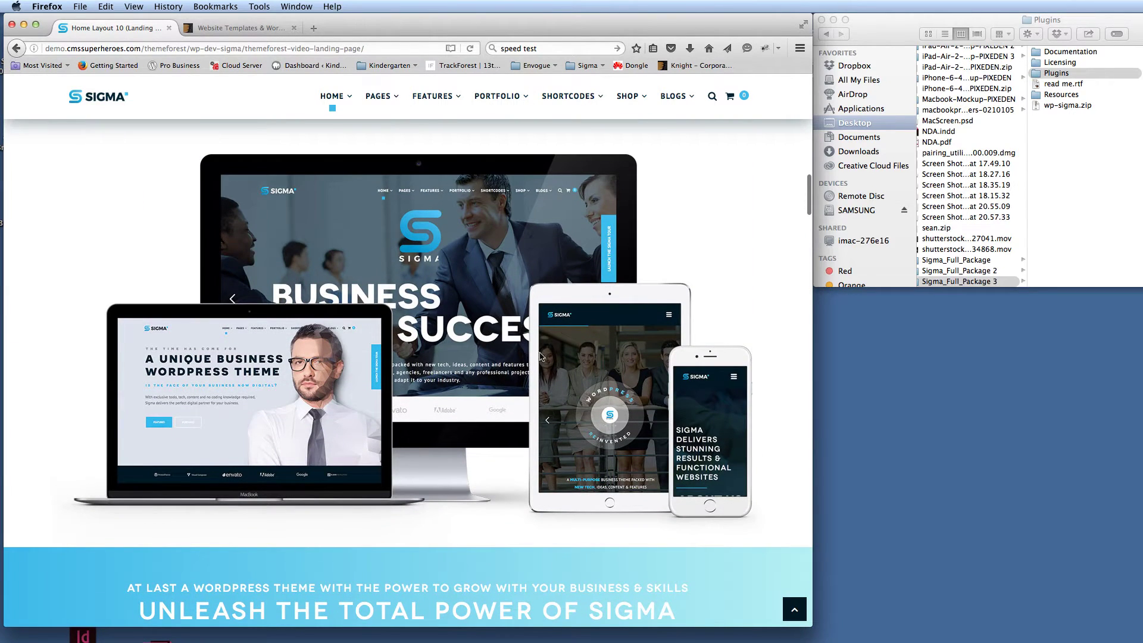
- Save the device mockup image from the page to the desktop and open devices.jpg in Photoshop at 100% zoom
scroll(542, 357, up, 2)
drag(326, 393, 841, 387)
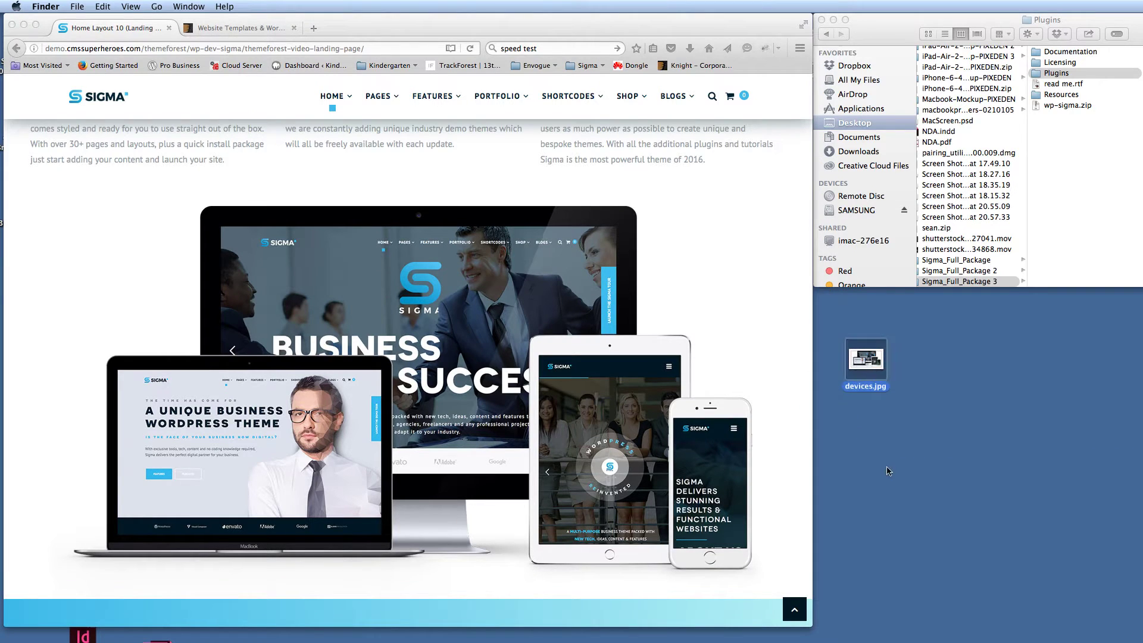
click(869, 356)
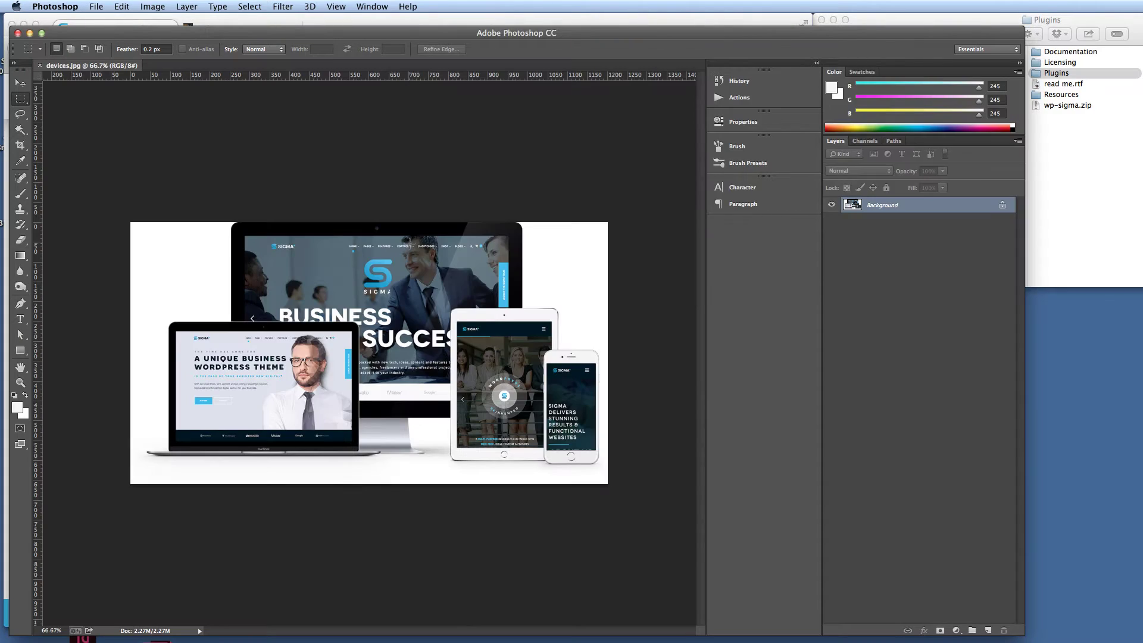
key(super+plus)
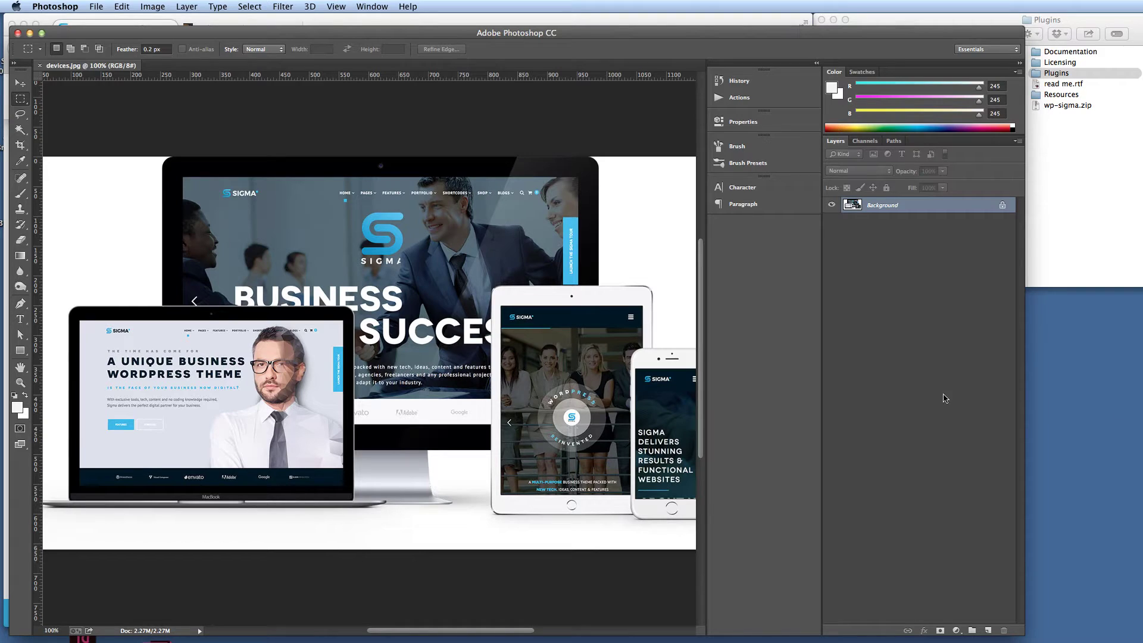
drag(1027, 395, 1132, 402)
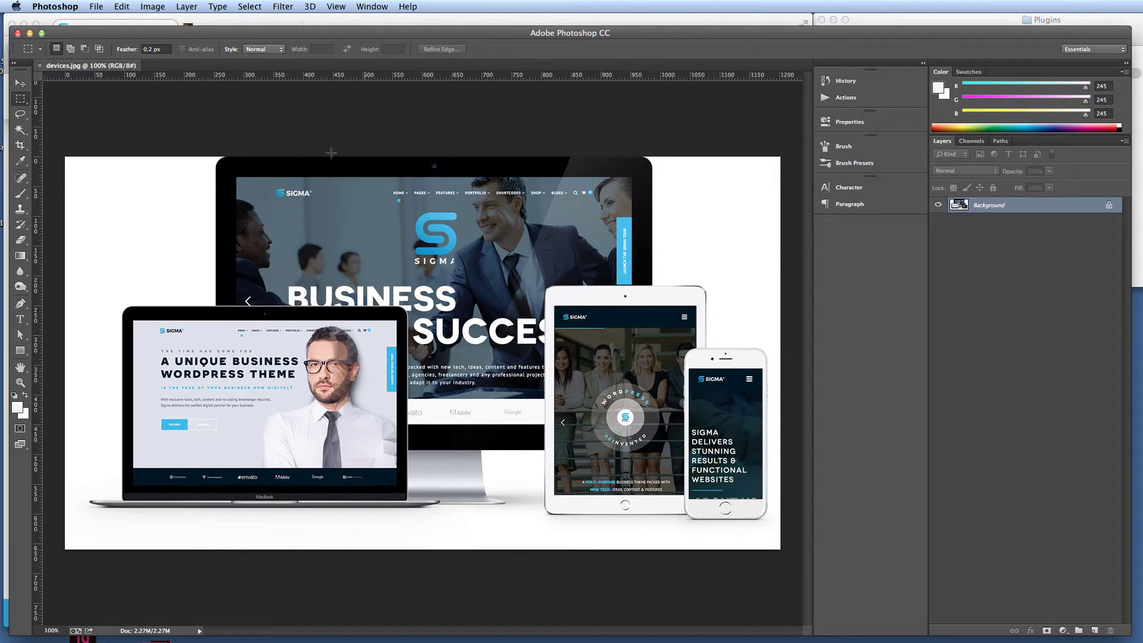
- Compare devices.jpg with the web page and open its image size settings in Photoshop to read the pixel dimensions
click(276, 22)
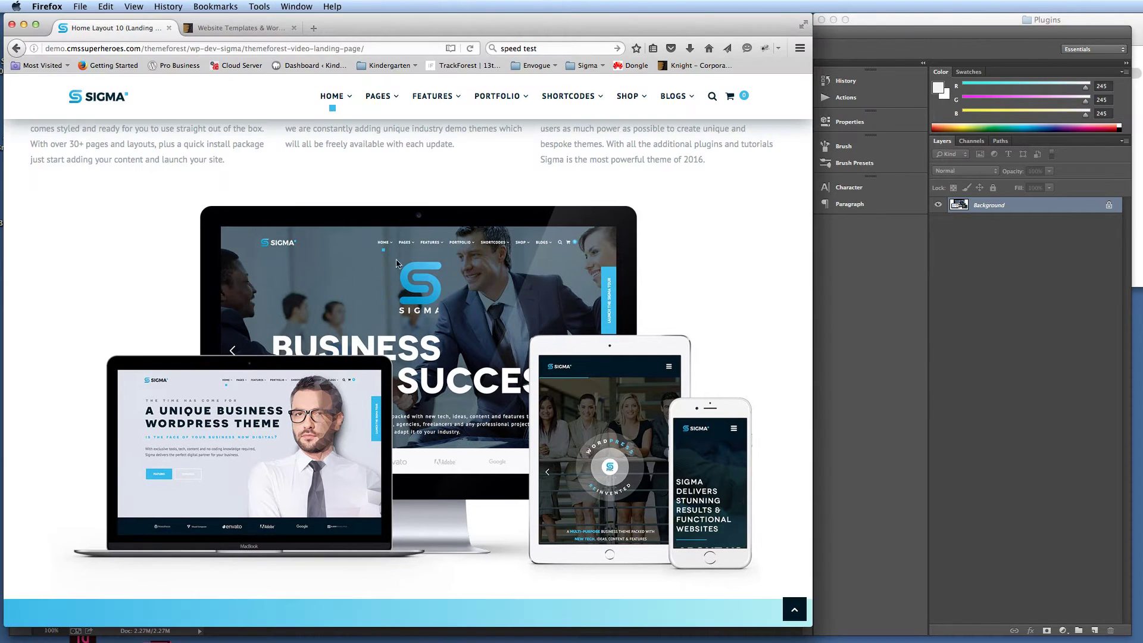
click(881, 341)
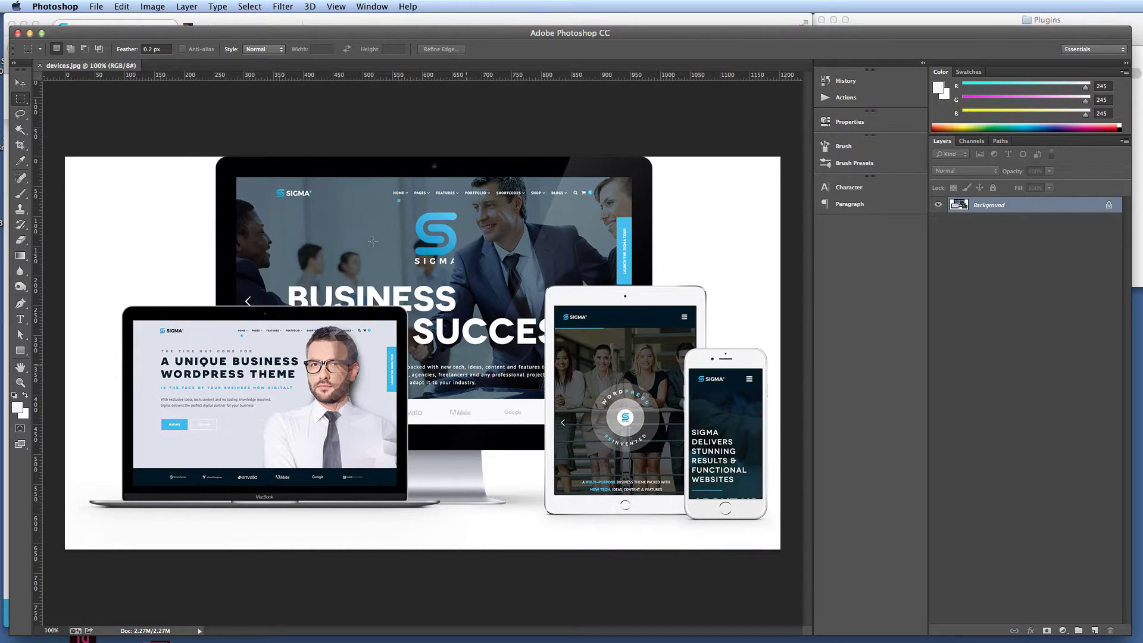
click(151, 6)
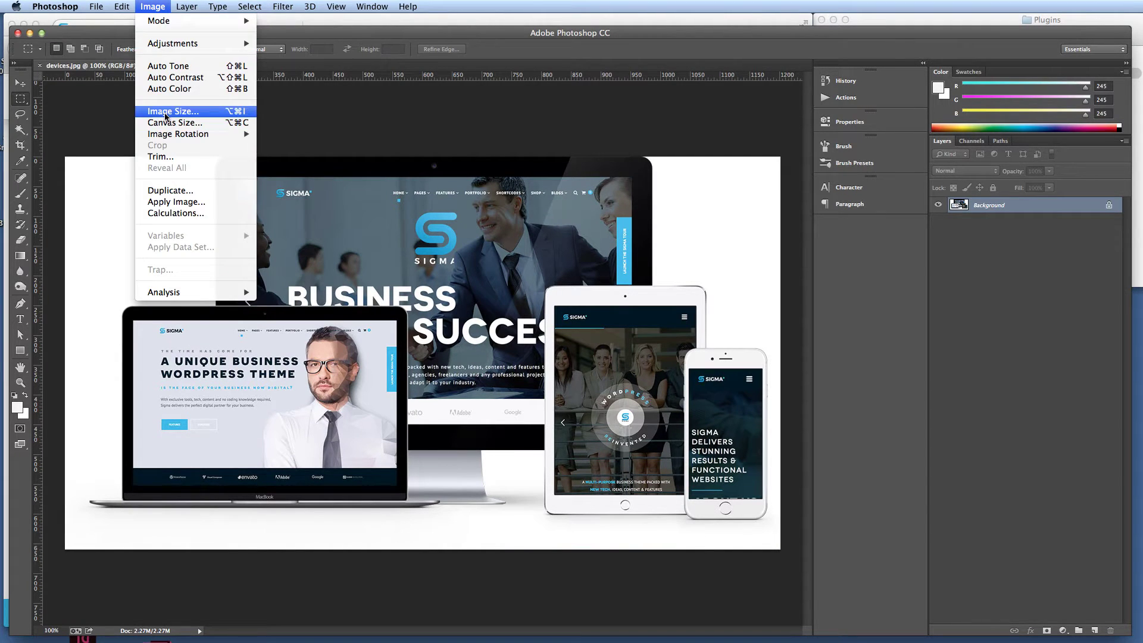
click(168, 111)
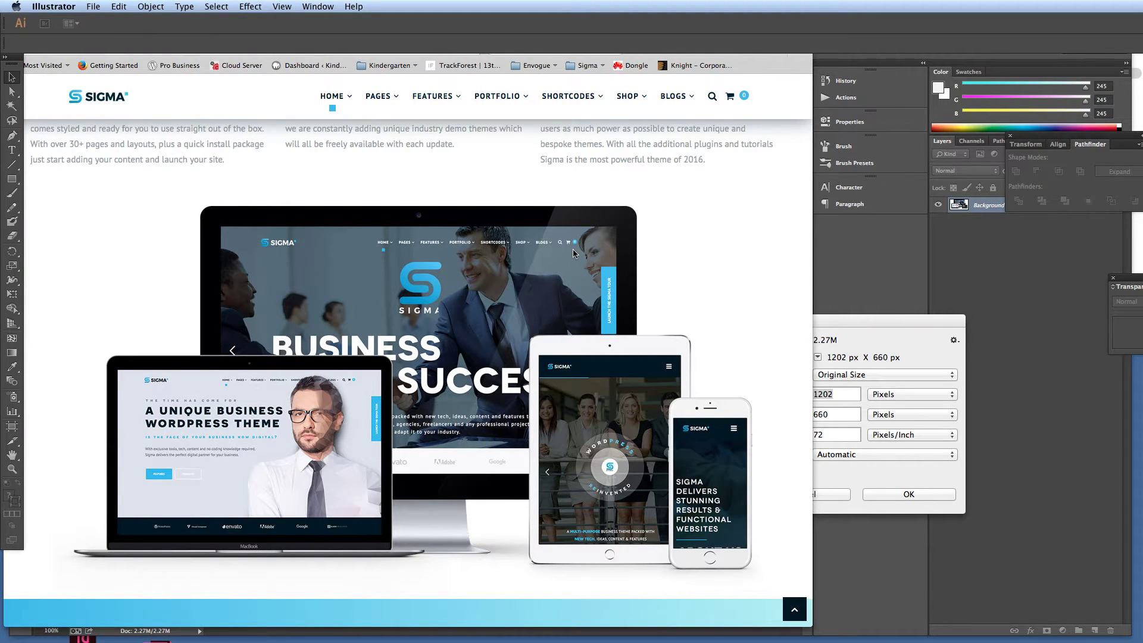
- Create a new Illustrator document 1202 px wide and 660 px high and view it at 100%
key(super+n)
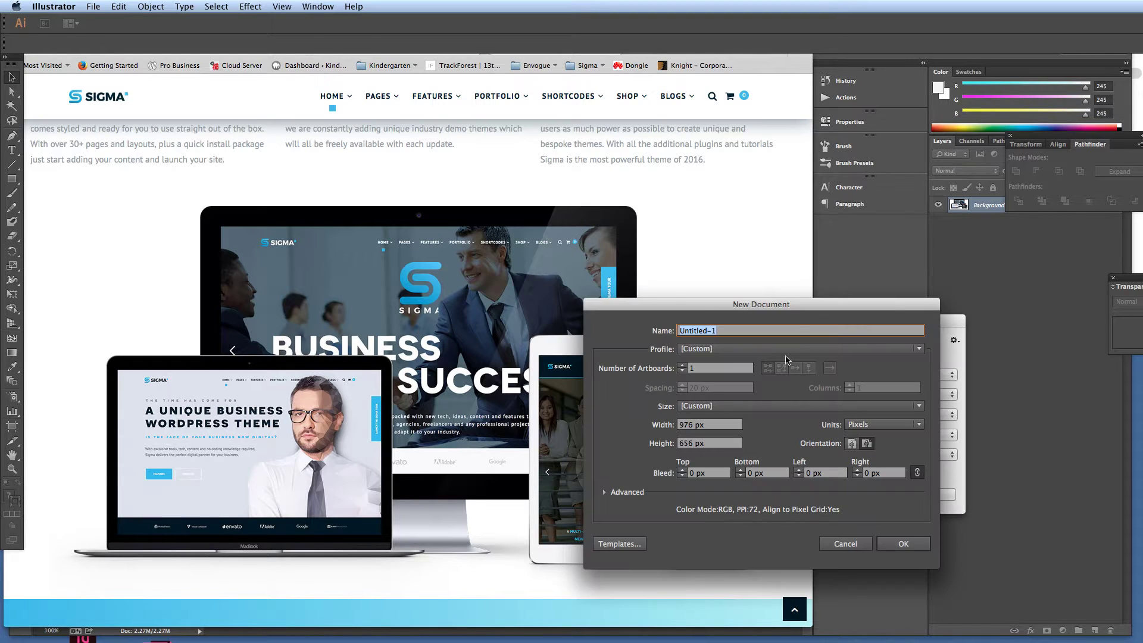
drag(790, 308, 540, 272)
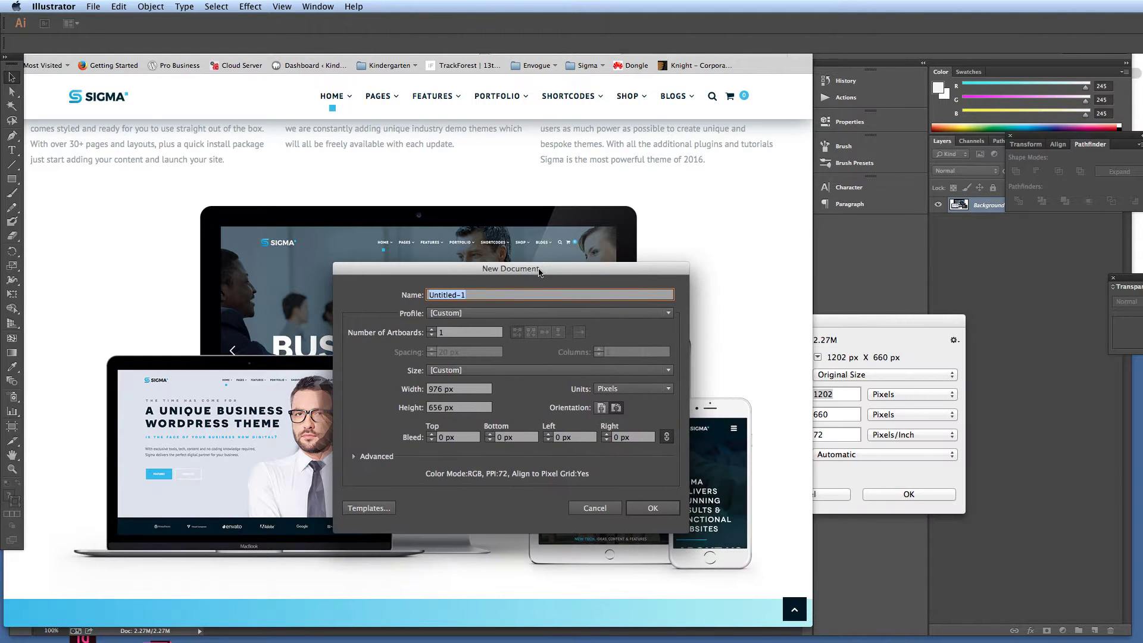
triple_click(462, 389)
key(BackSpace)
text(1202)
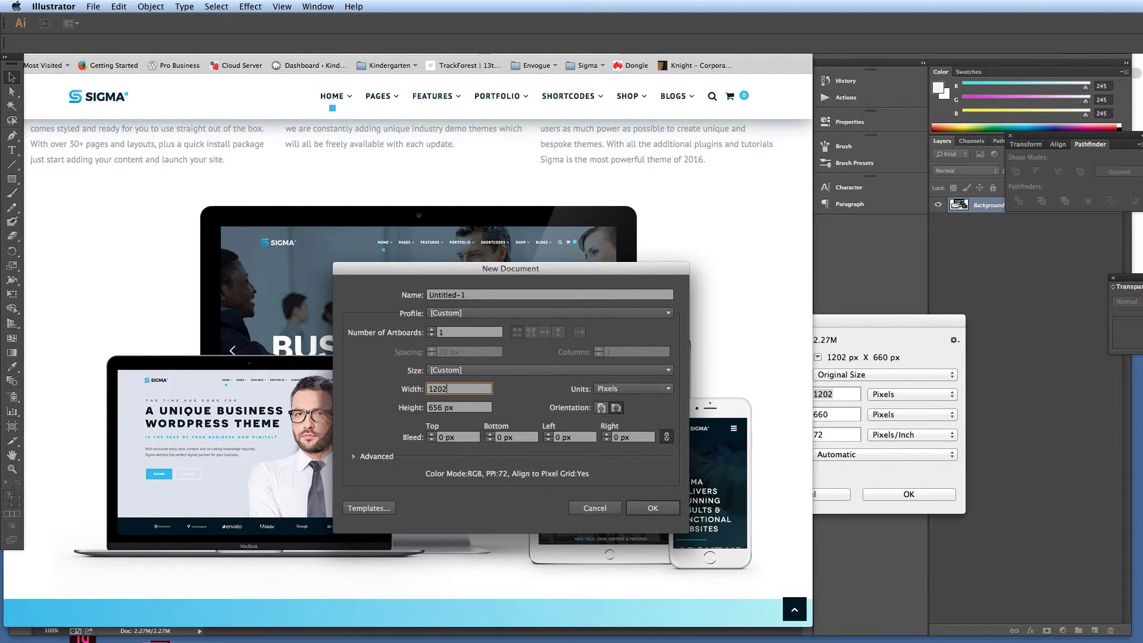
key(Tab)
text(660)
click(652, 509)
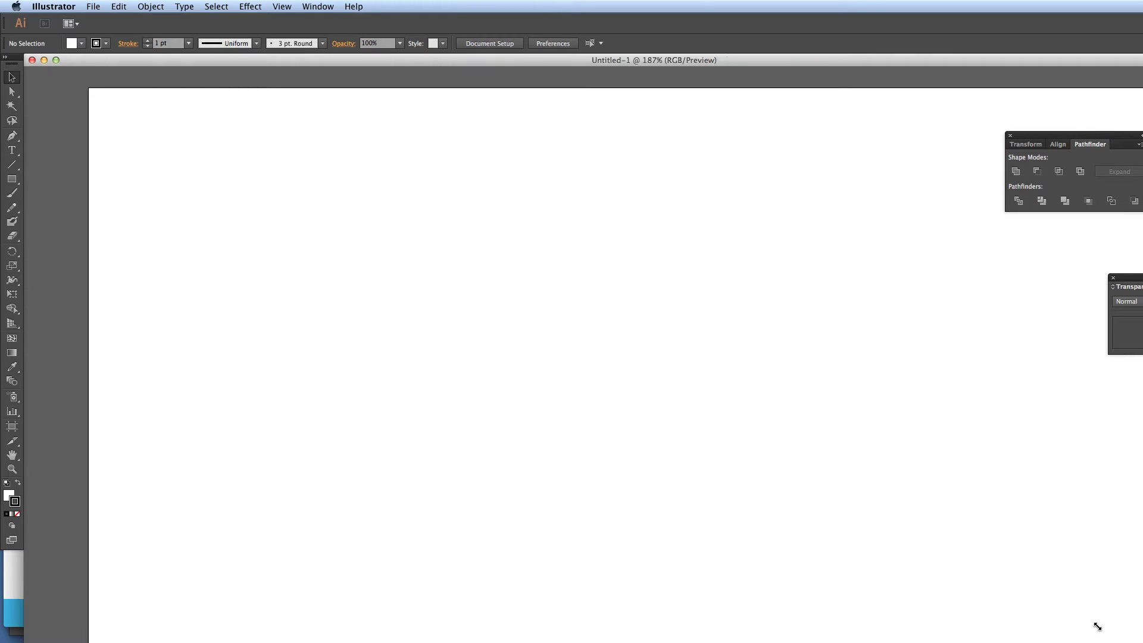
key(super+1)
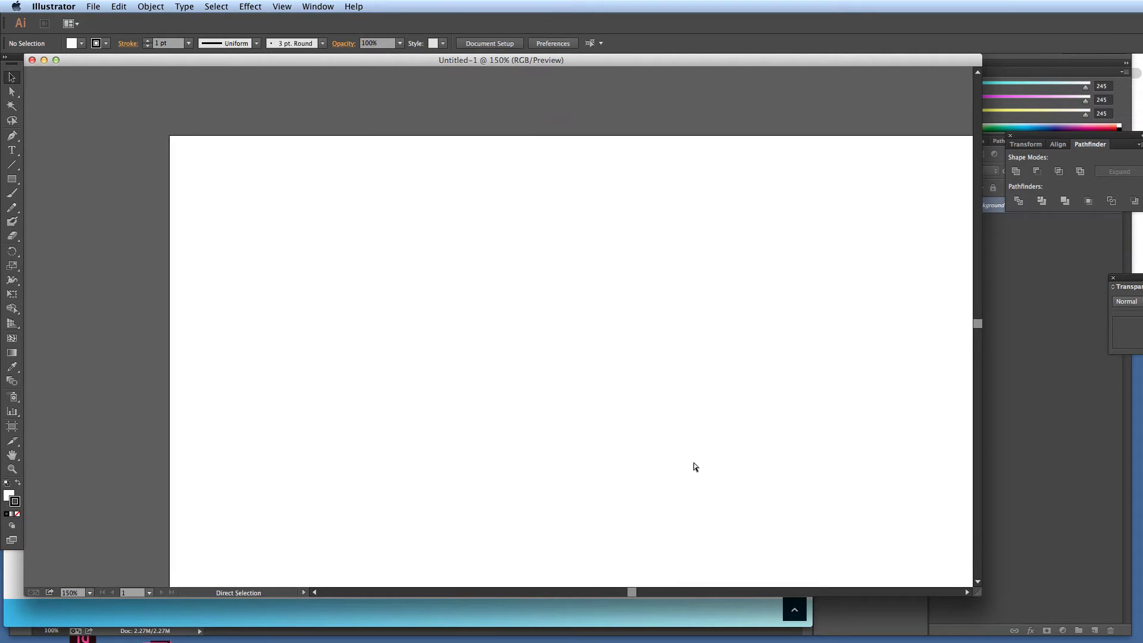
drag(718, 367, 574, 319)
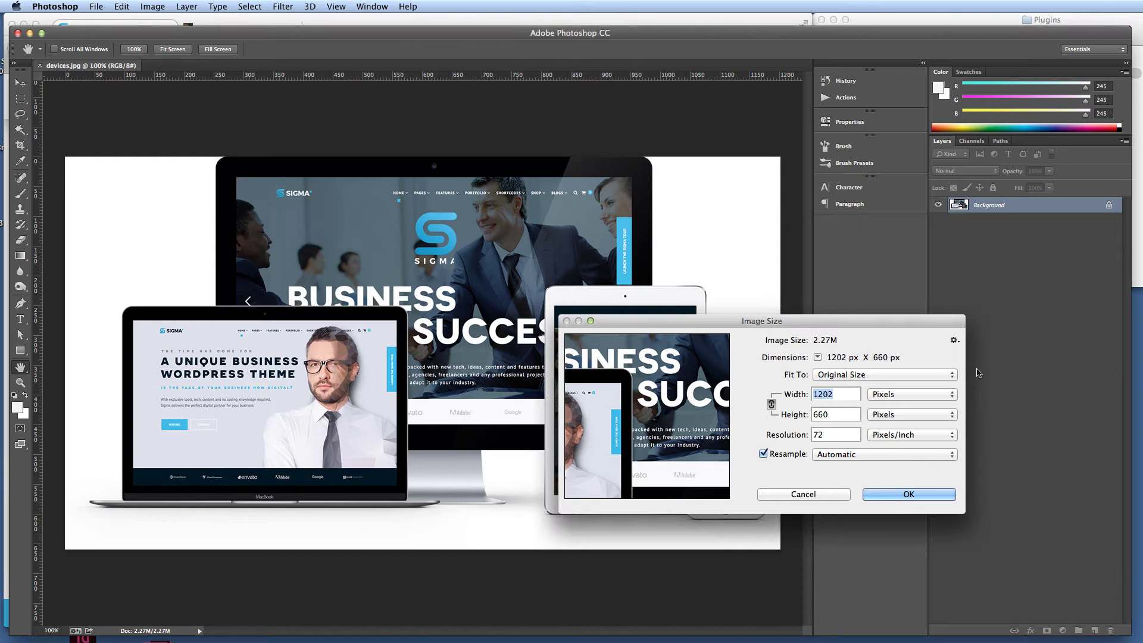
- Cancel the image size settings in Photoshop, put its window away and switch back to the blank Illustrator document
click(804, 496)
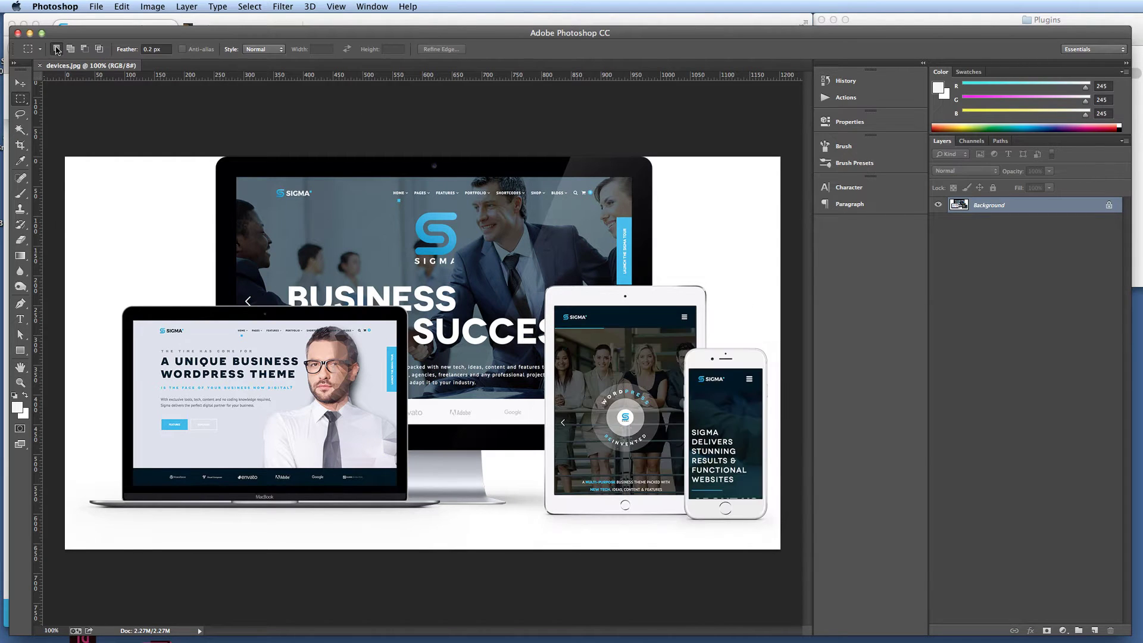
click(28, 34)
click(589, 273)
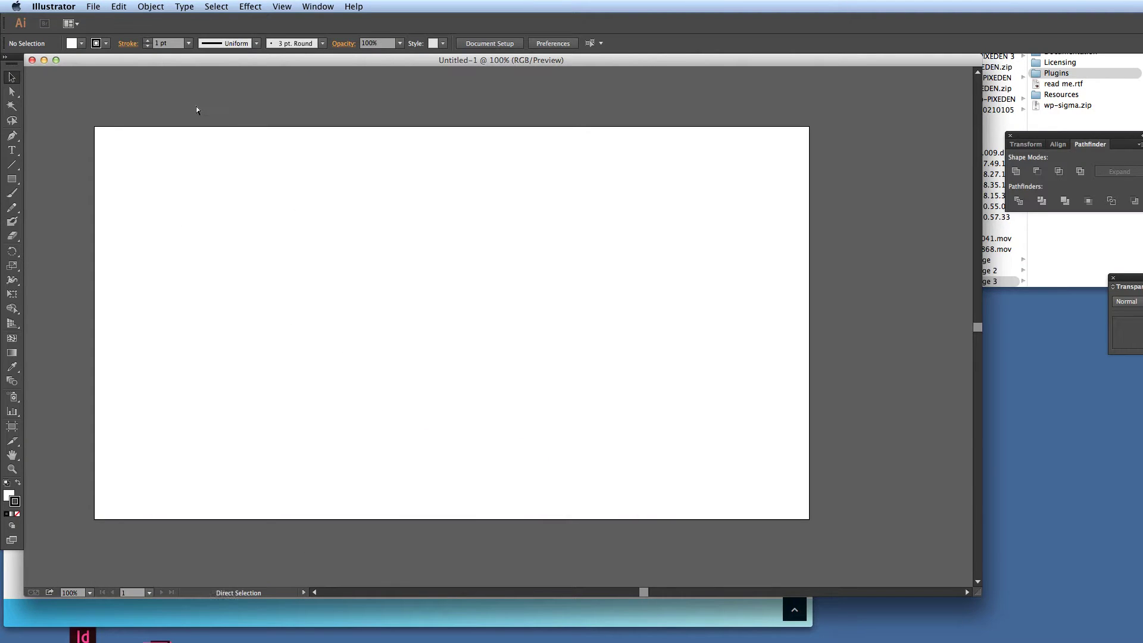
- Start saving the Illustrator document and create a new folder named SVGTutorial on the desktop for it
key(super+s)
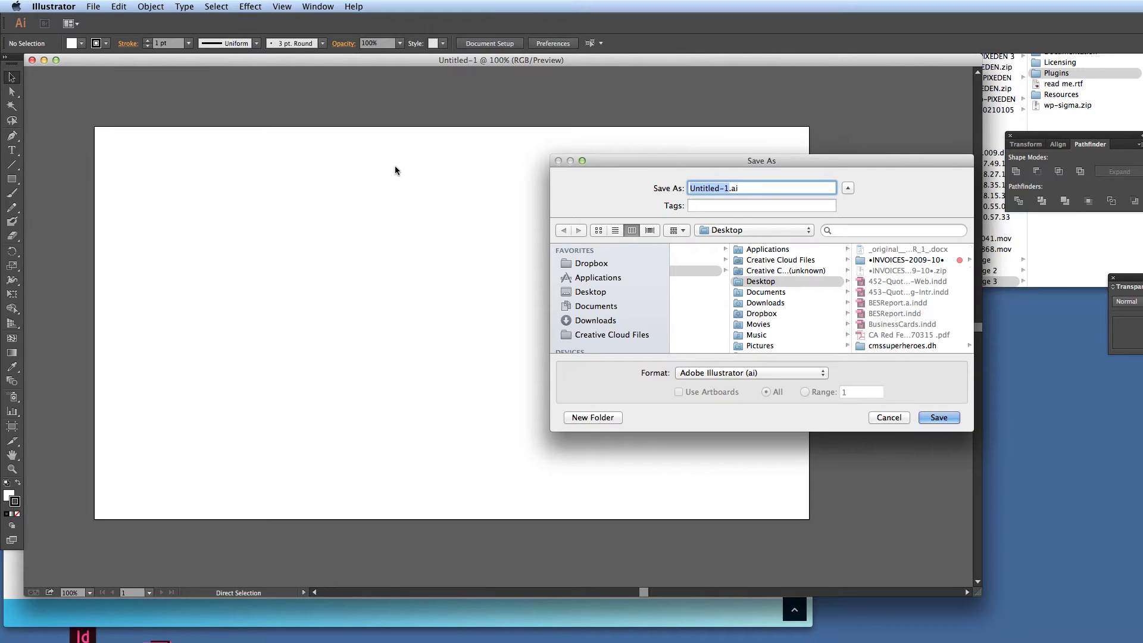
click(586, 296)
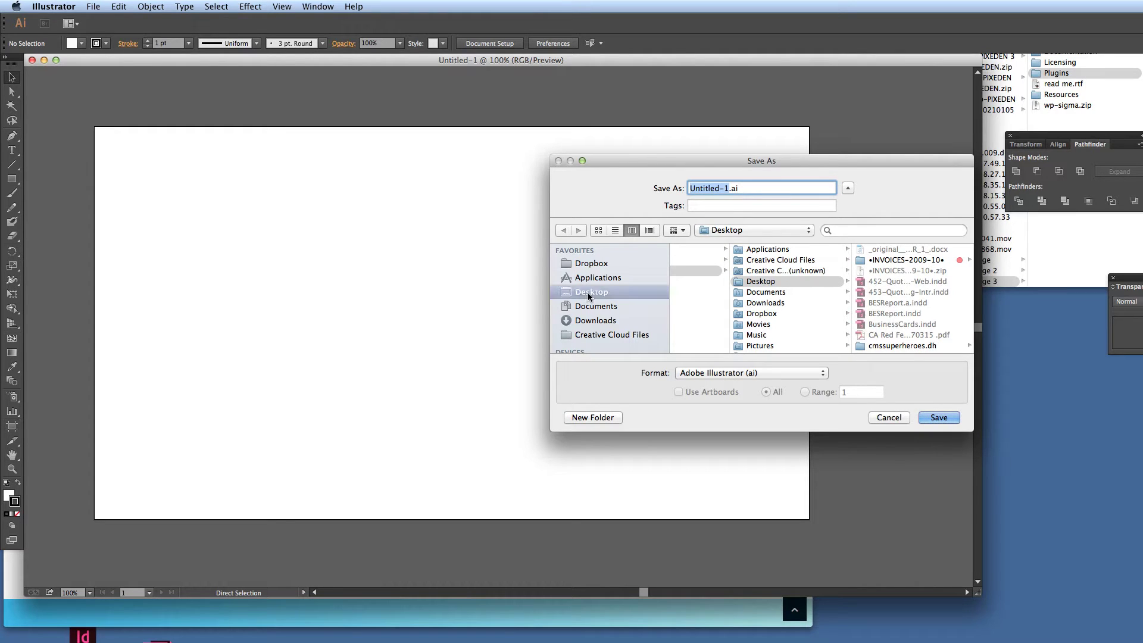
click(591, 419)
text(SV)
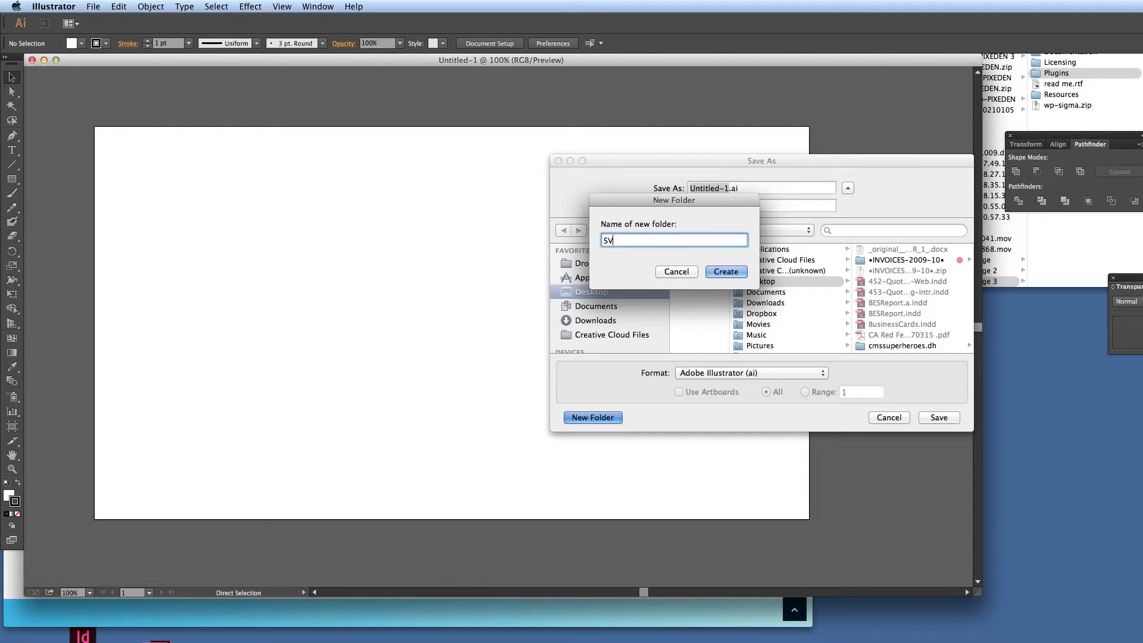
text(GTutorial)
click(728, 271)
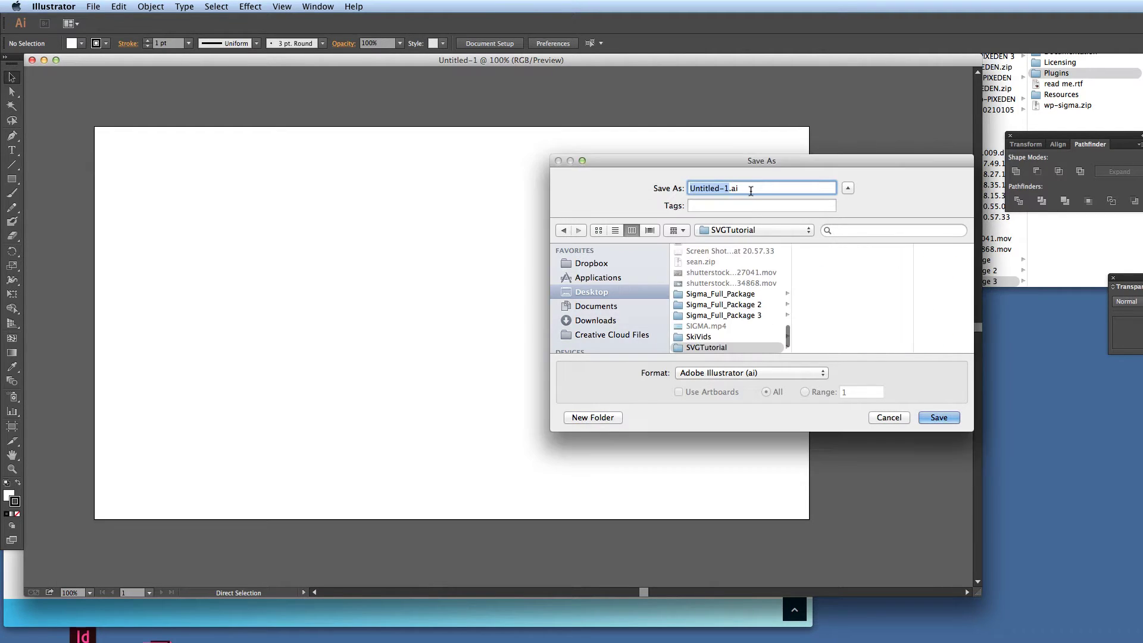
- Save the document as devicesSVG.ai in the SVGTutorial folder, in Illustrator CC (17.0) format with the default options
text(DevicesSCG)
click(695, 187)
key(BackSpace)
text(d)
click(727, 188)
key(BackSpace)
text(V)
click(942, 418)
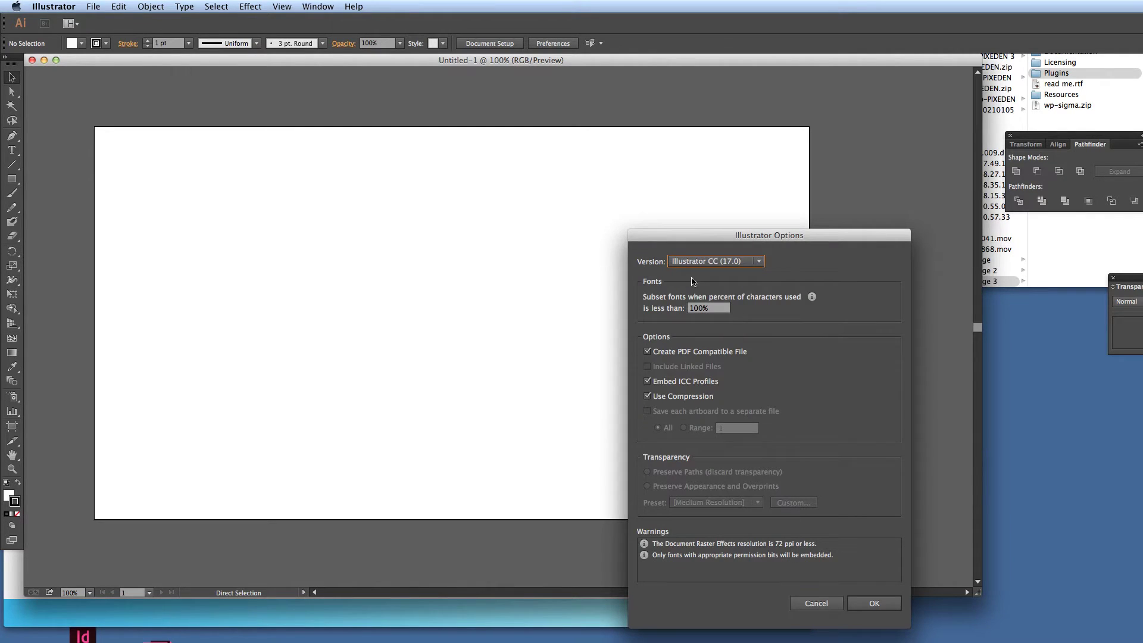
click(874, 602)
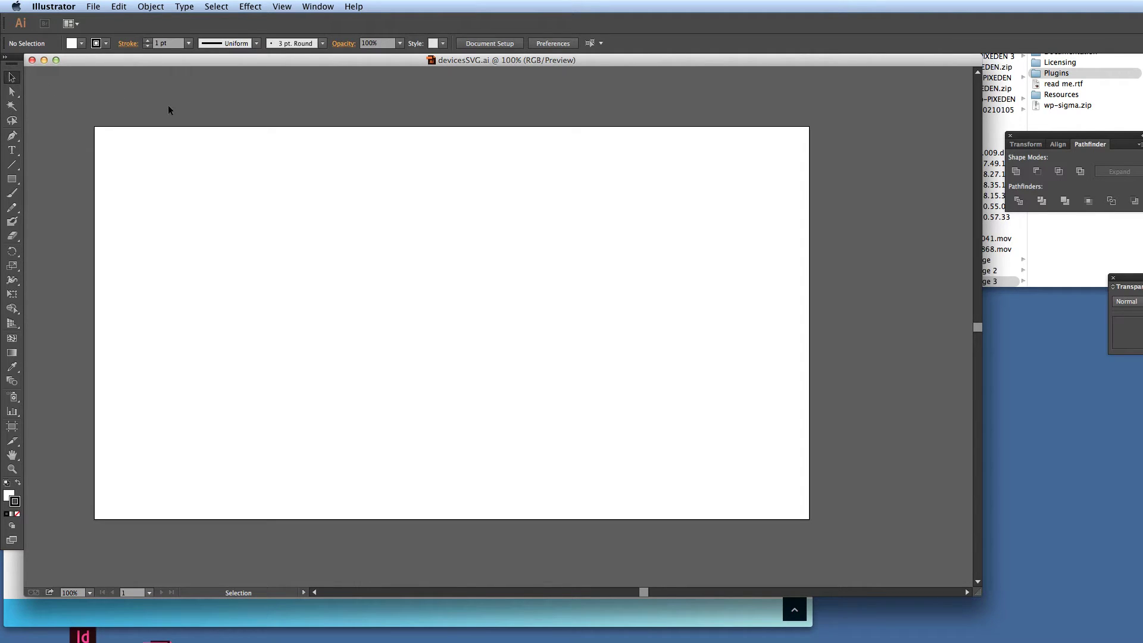
- Bring the SVGTutorial folder into the open on the desktop and move devices.jpg into it, shifting the document window aside and back
click(1089, 434)
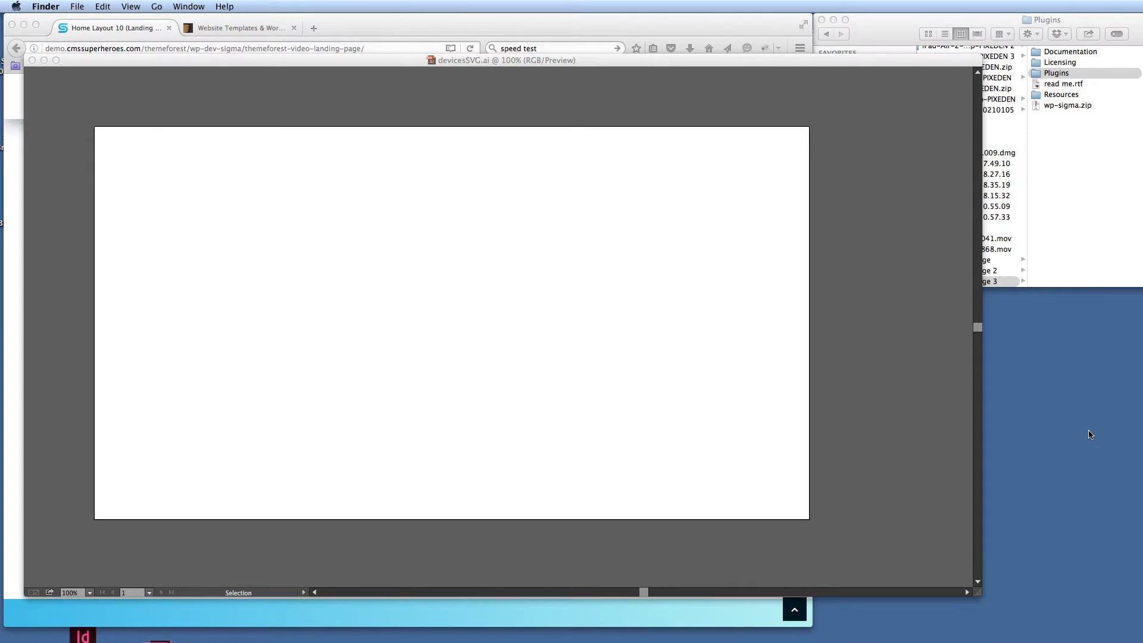
drag(1084, 479, 1038, 490)
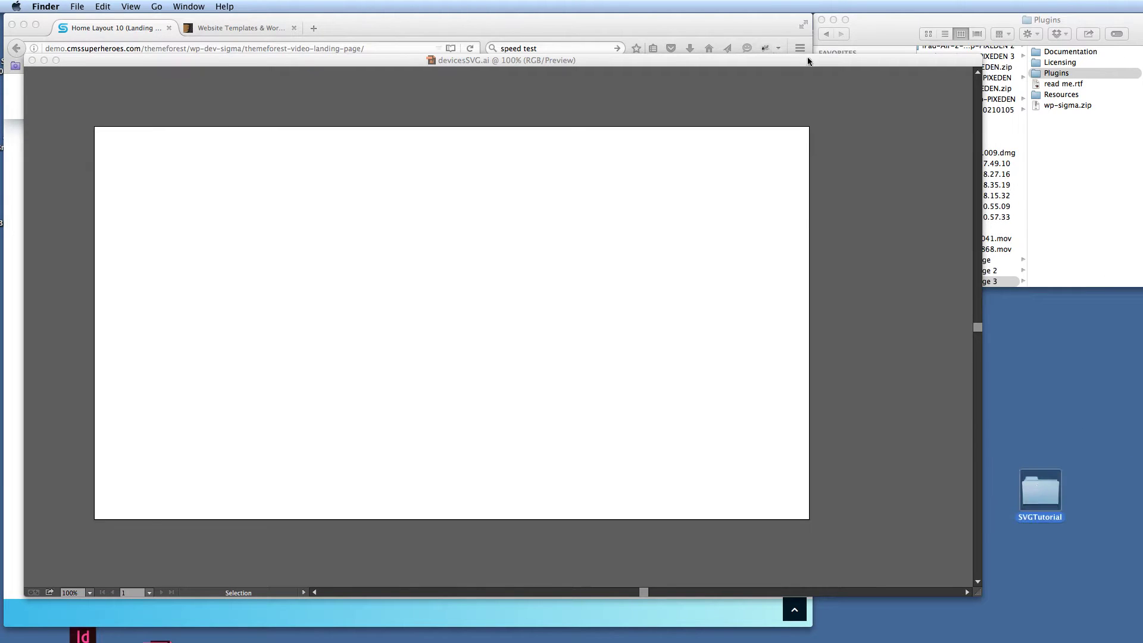
click(859, 64)
drag(859, 64, 716, 114)
click(867, 360)
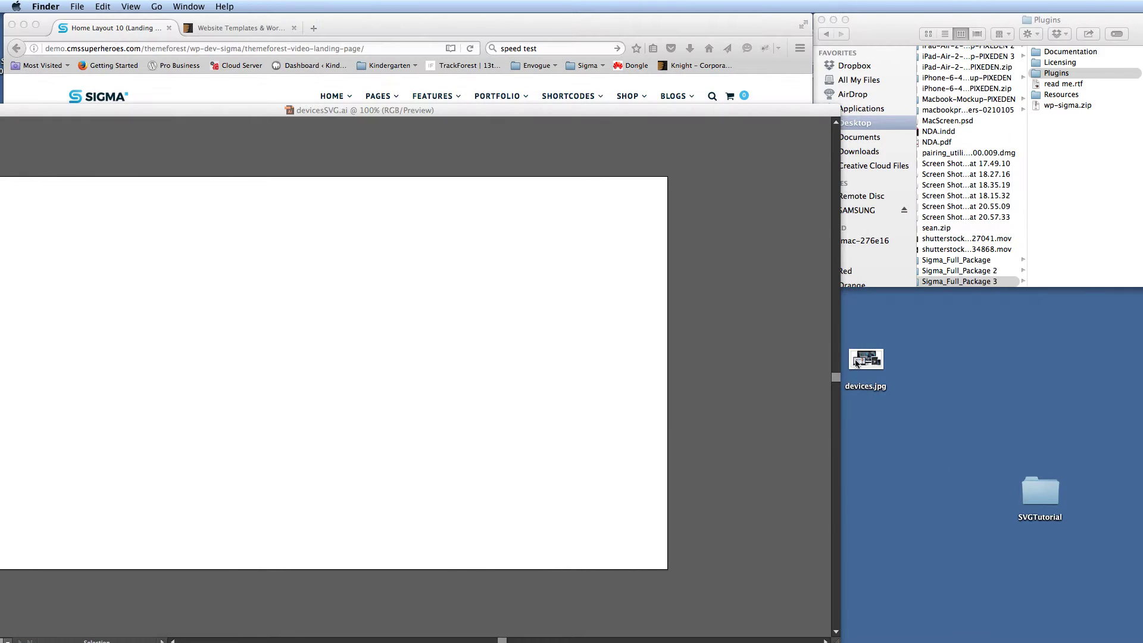
drag(867, 359, 1042, 496)
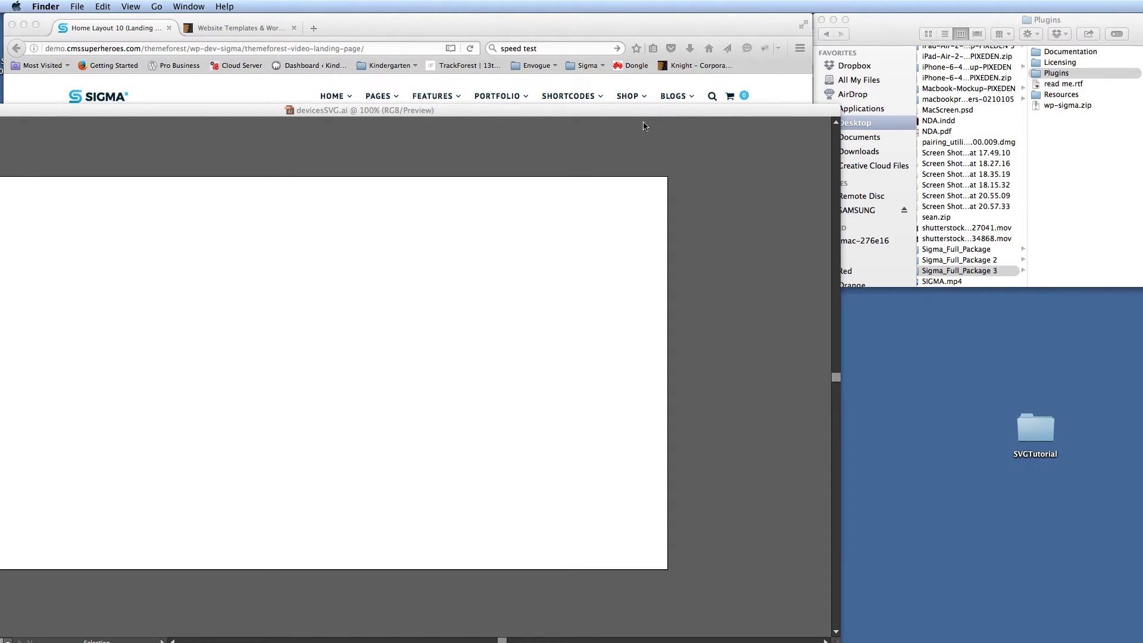
click(472, 113)
drag(471, 113, 591, 64)
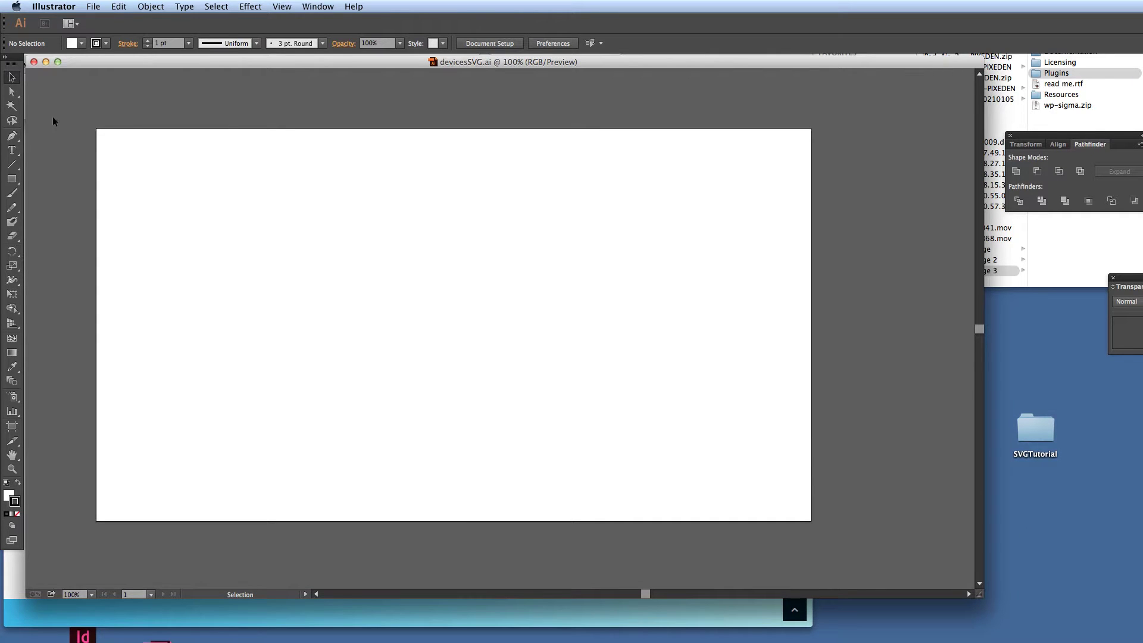
- Place devices.jpg from the SVGTutorial folder as a linked image and align it exactly with the artboard
click(96, 6)
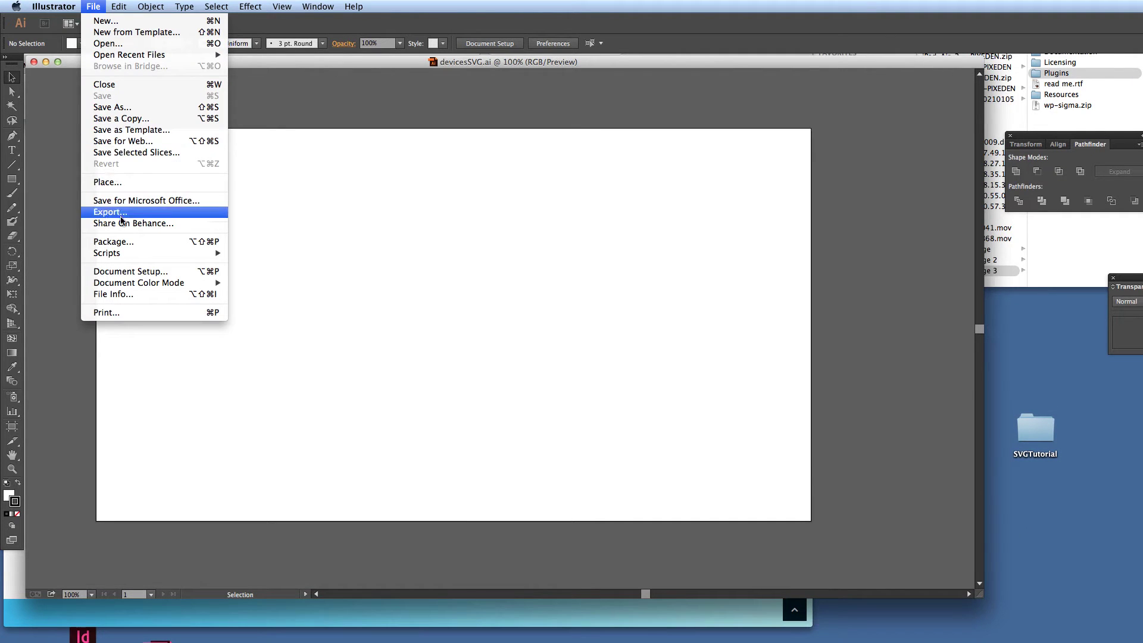
click(122, 186)
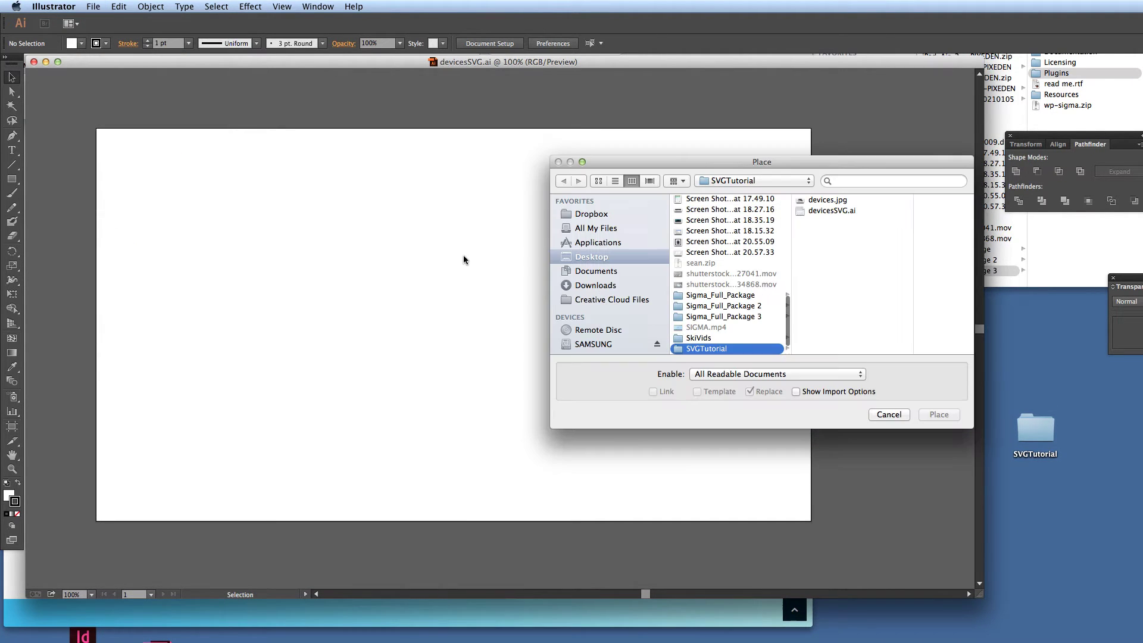
click(822, 201)
click(951, 416)
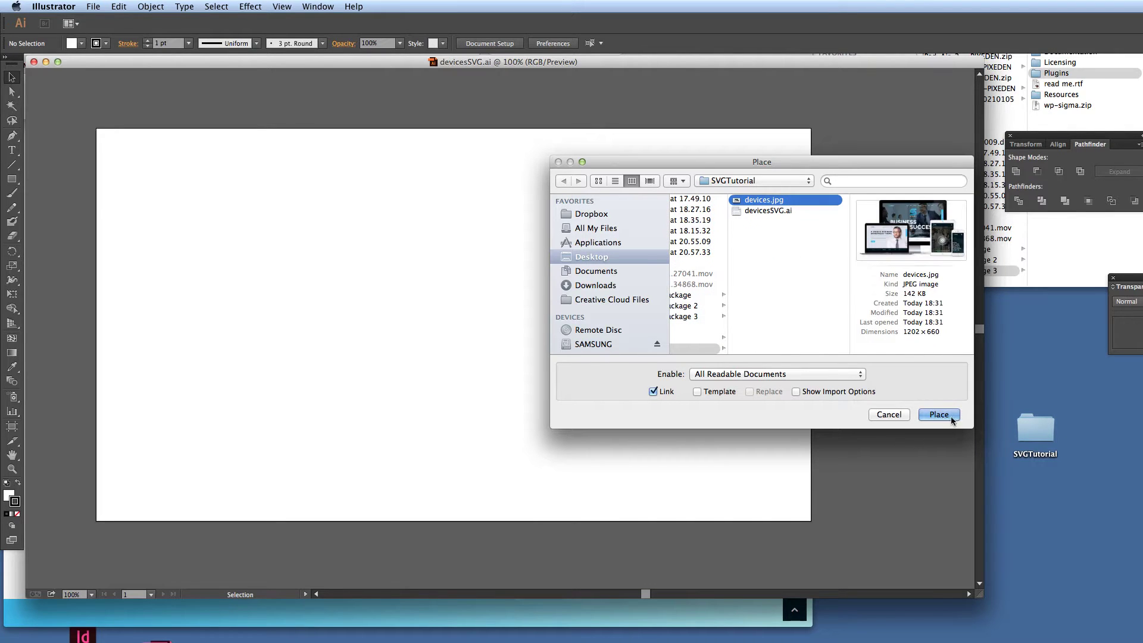
click(243, 216)
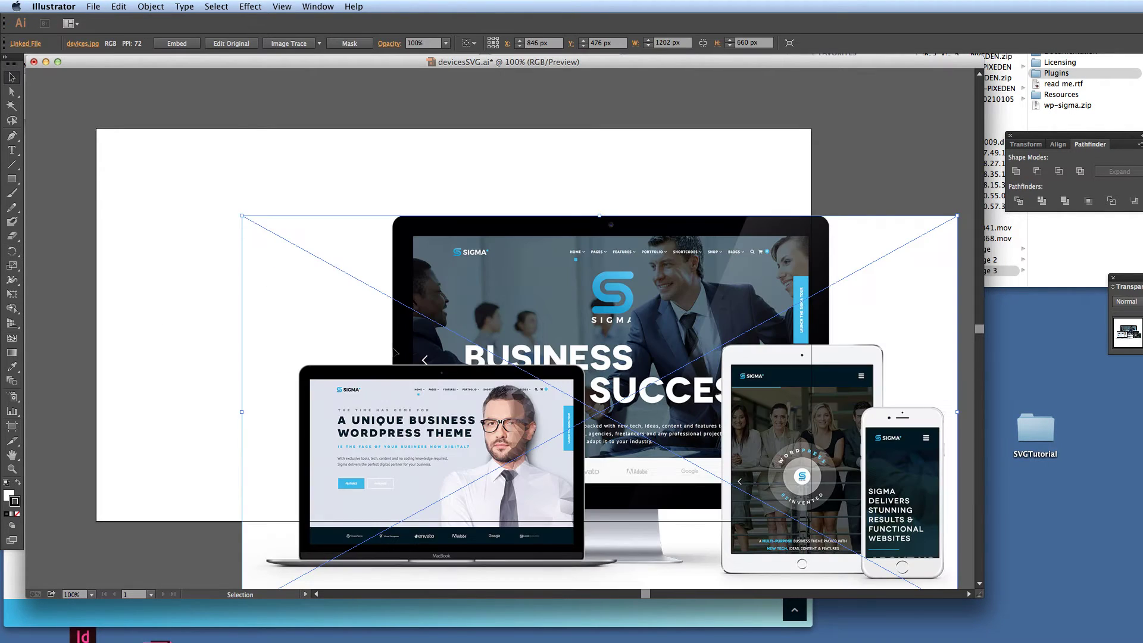
drag(442, 378, 298, 292)
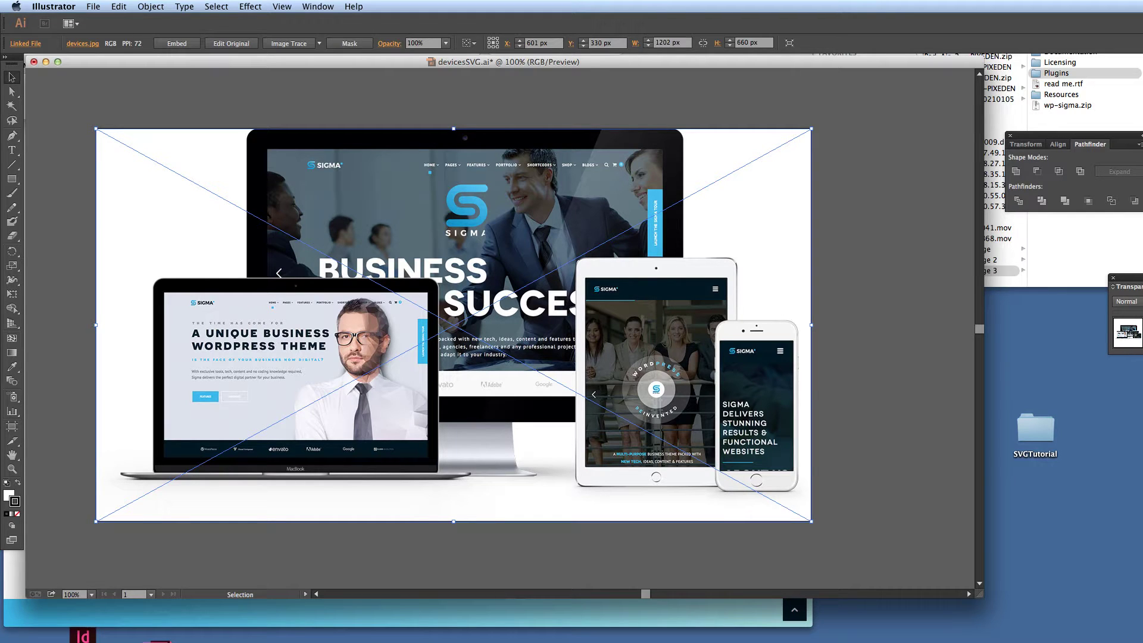
- Show the layer list, rename Layer 1 as Image and lock it
key(F7)
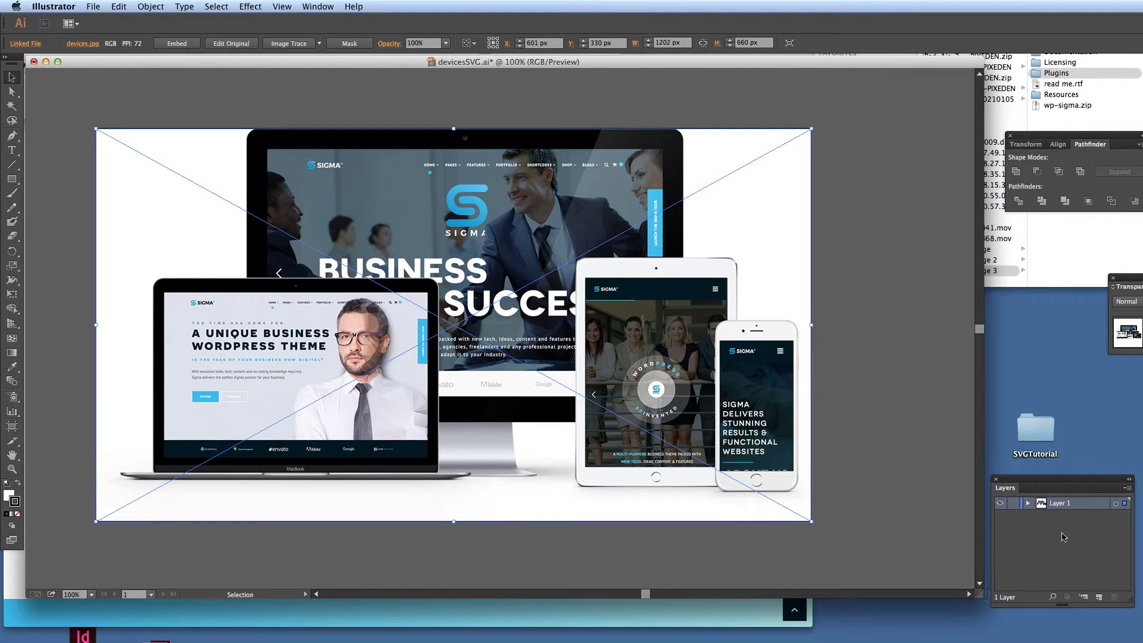
double_click(1062, 504)
text(Image)
click(1052, 543)
click(1016, 505)
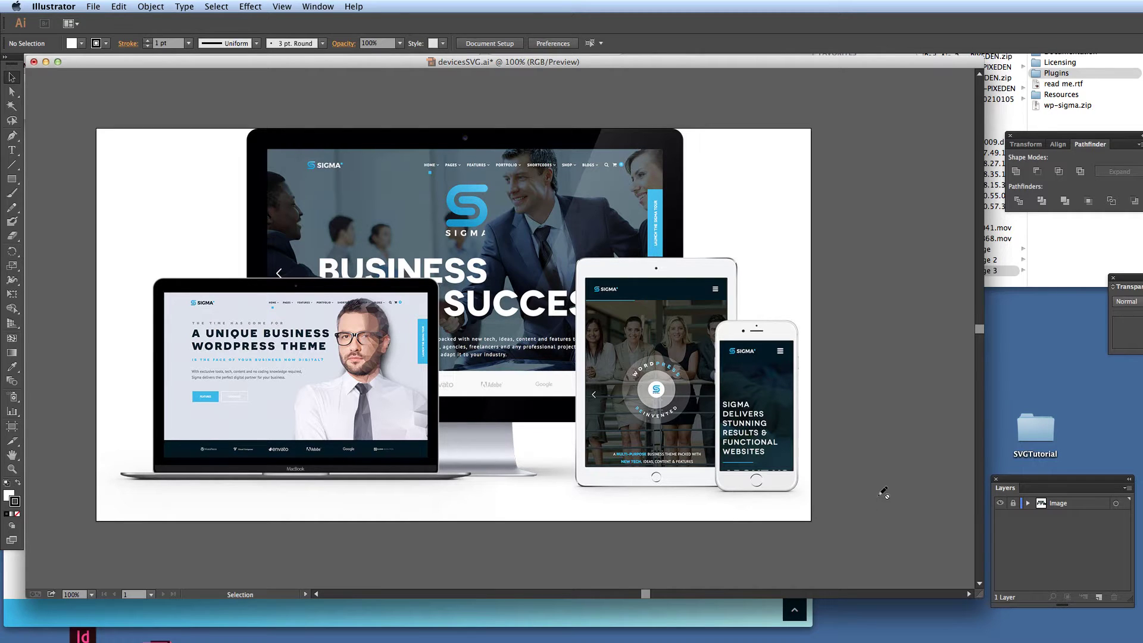
- Add a new layer named SVG above the Image layer and save the document
click(1099, 597)
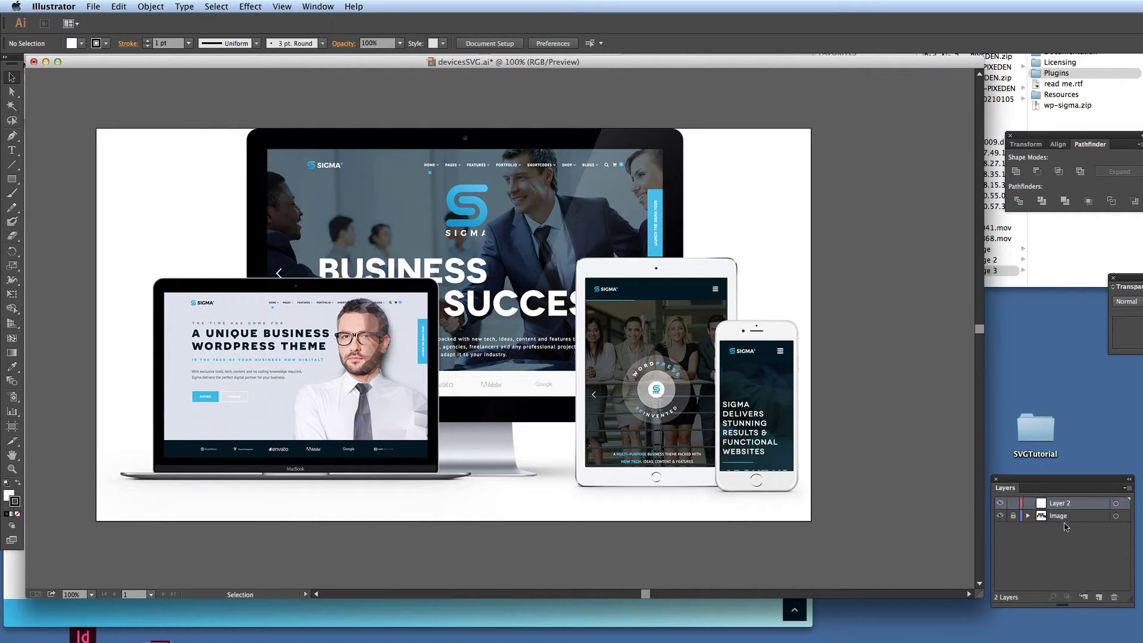
double_click(1060, 504)
text(SVG)
key(Return)
key(super+s)
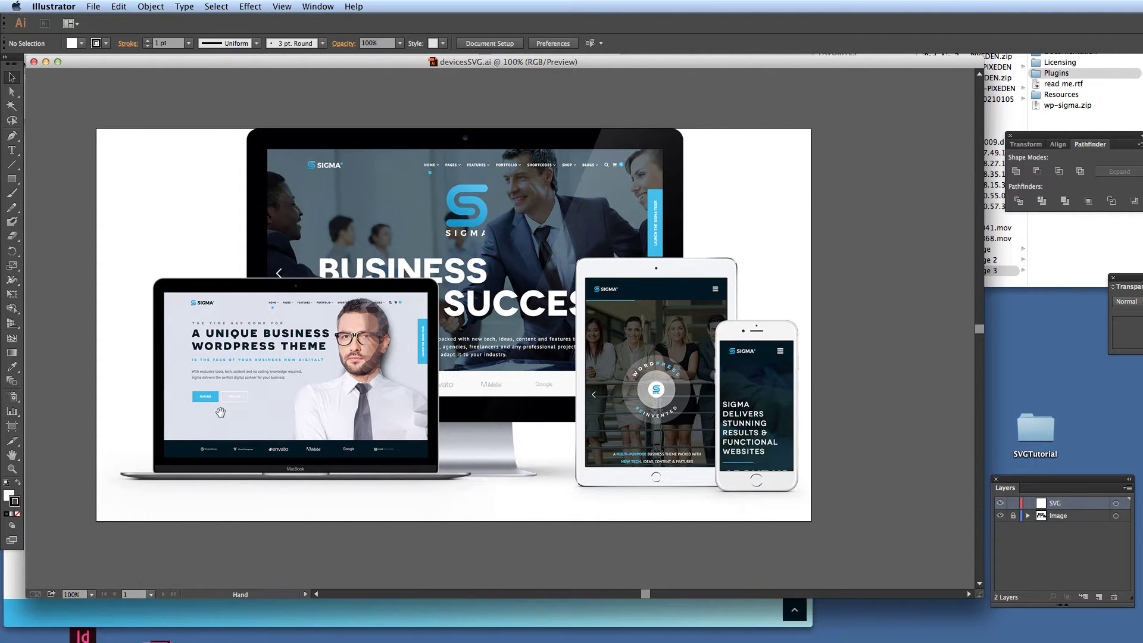
- Zoom in on the laptop at 200% and set up the Pen tool with no fill and a red stroke
super+click(186, 419)
super+click(604, 393)
drag(480, 350, 401, 468)
drag(434, 262, 416, 282)
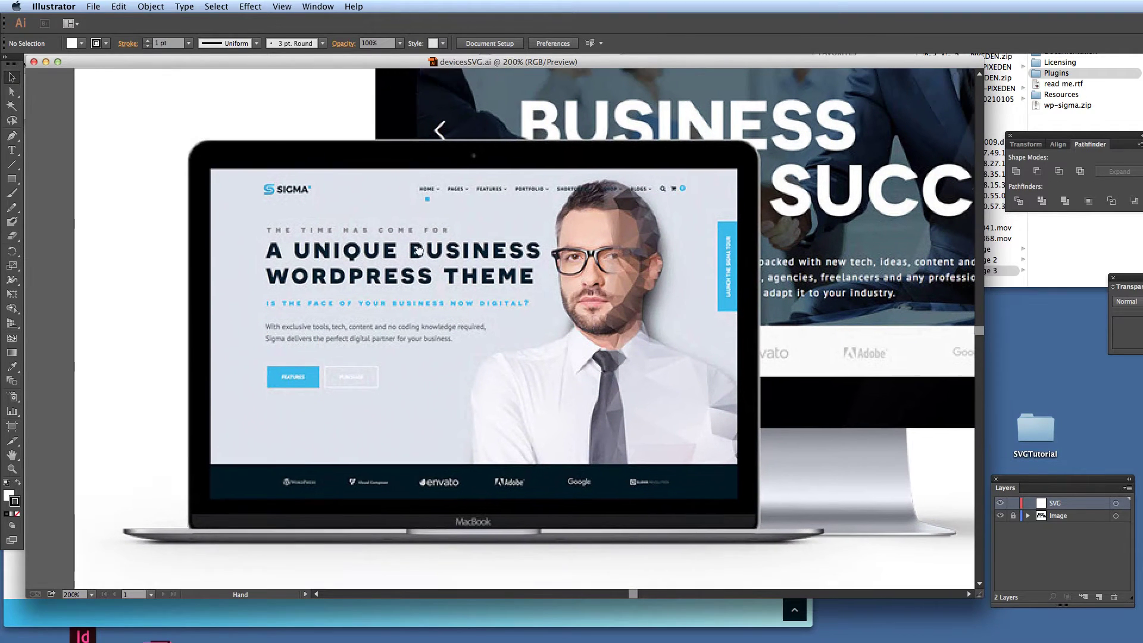
click(11, 136)
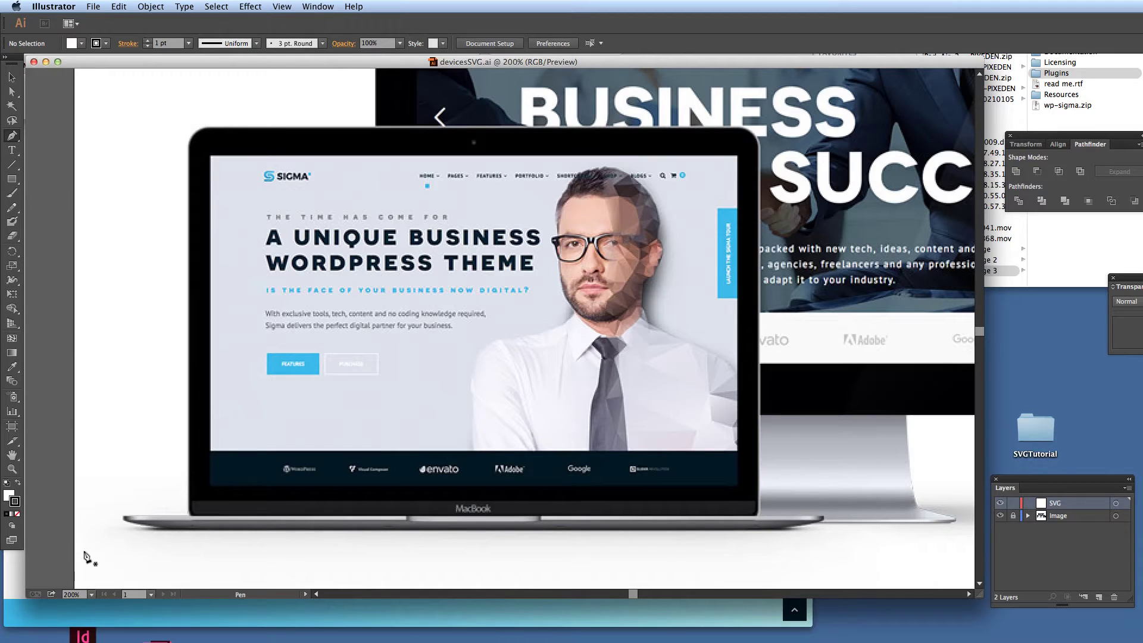
click(18, 516)
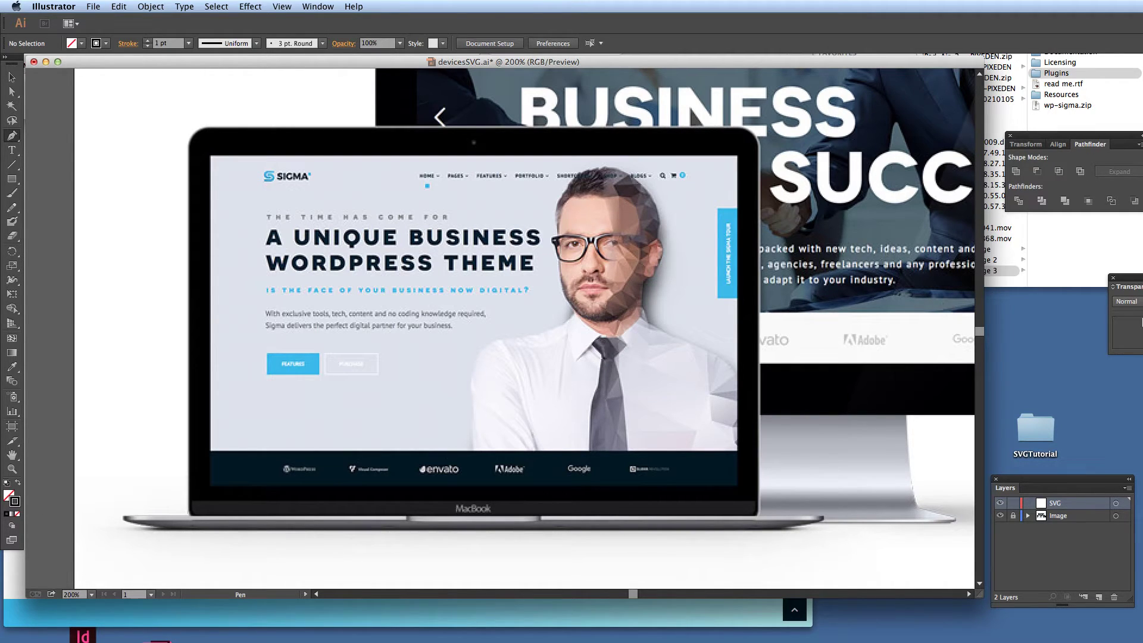
click(1140, 232)
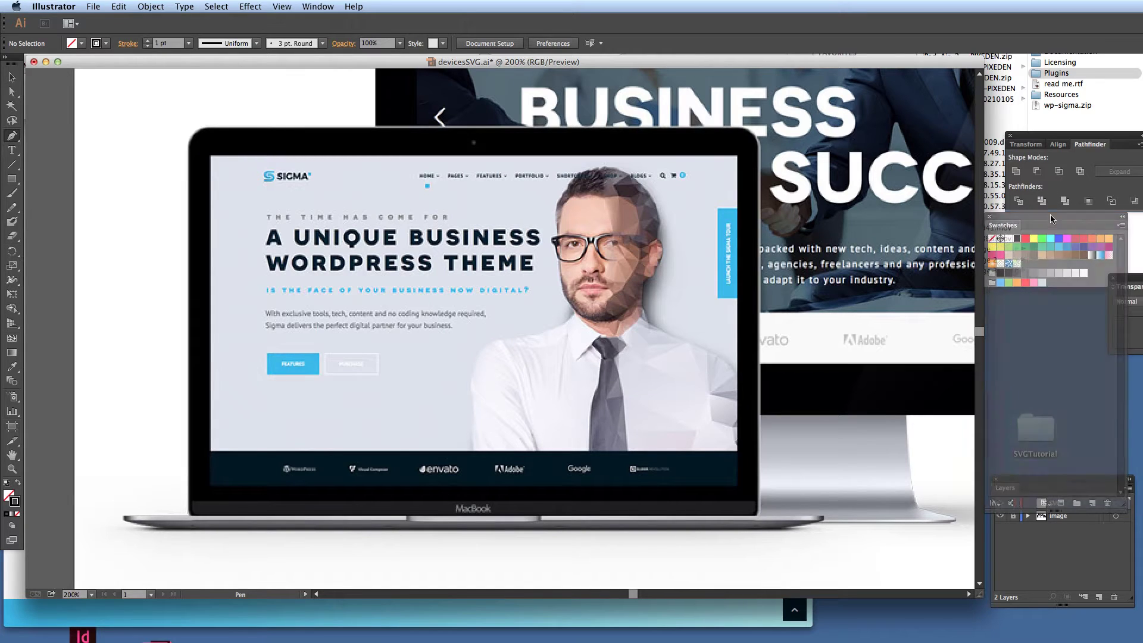
click(1043, 291)
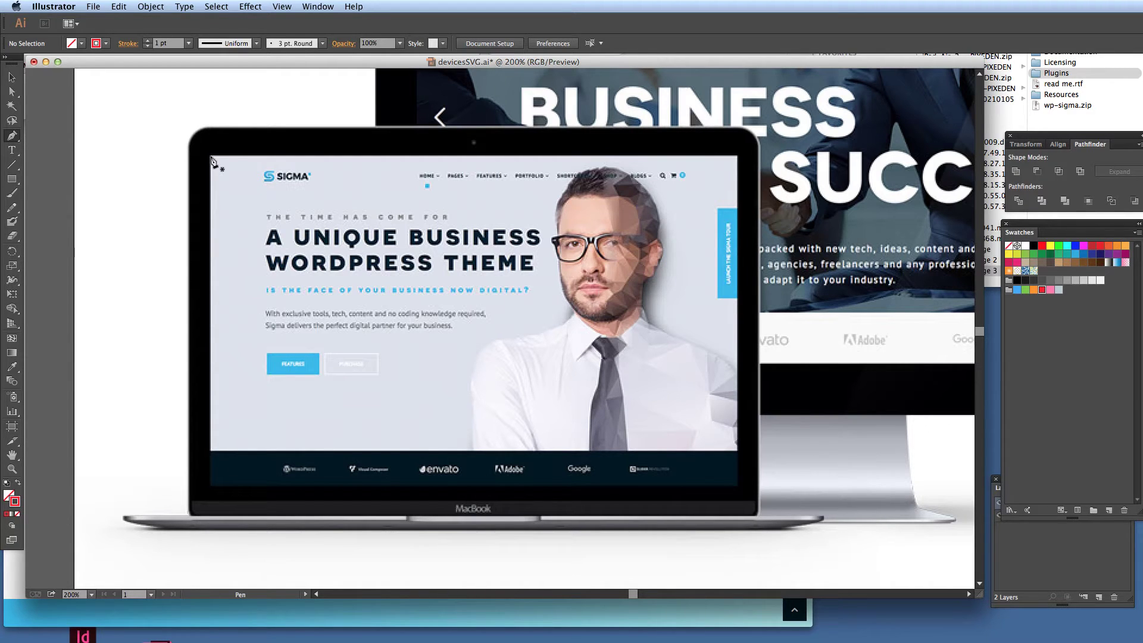
- Trace the laptop's screen as a closed four-corner path about 443 × 277 px, and deselect it
key(Caps_Lock)
click(210, 156)
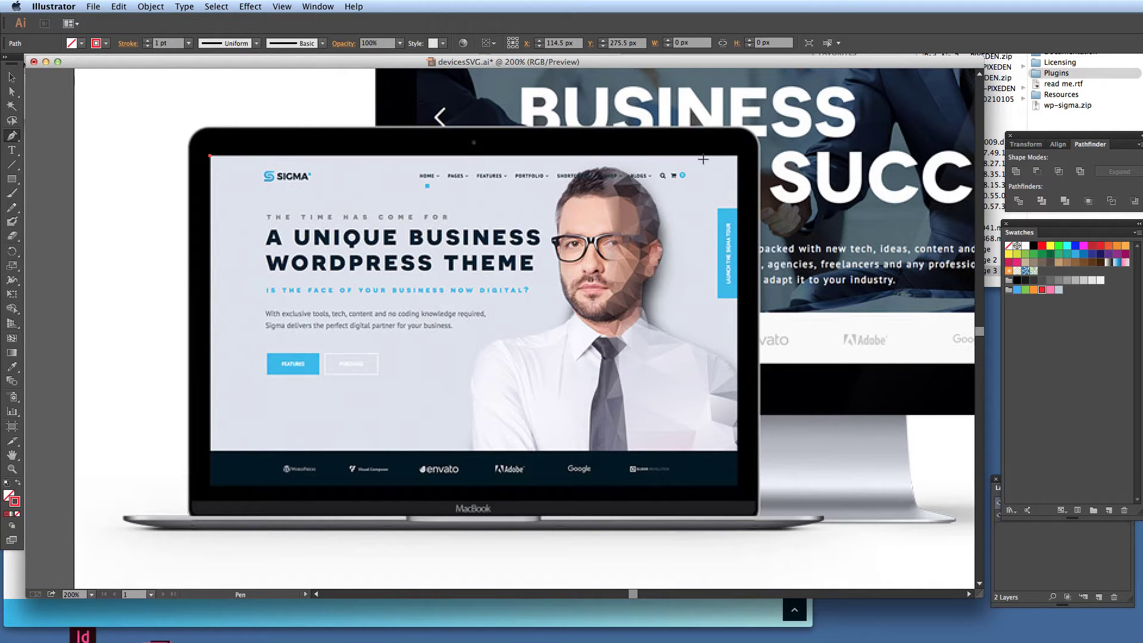
click(738, 155)
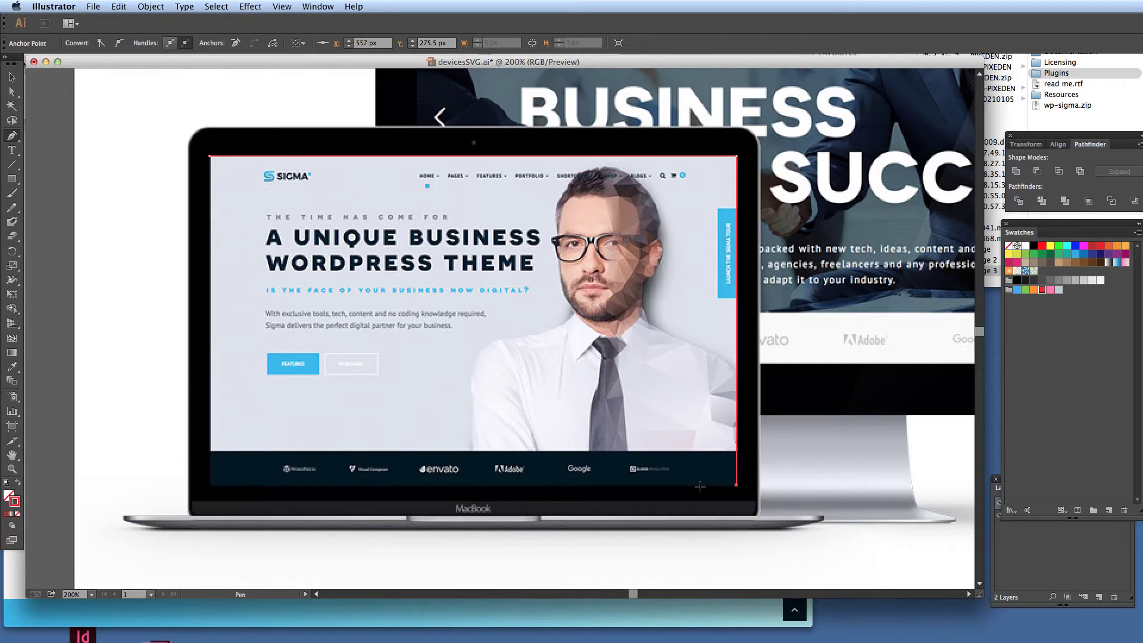
click(737, 486)
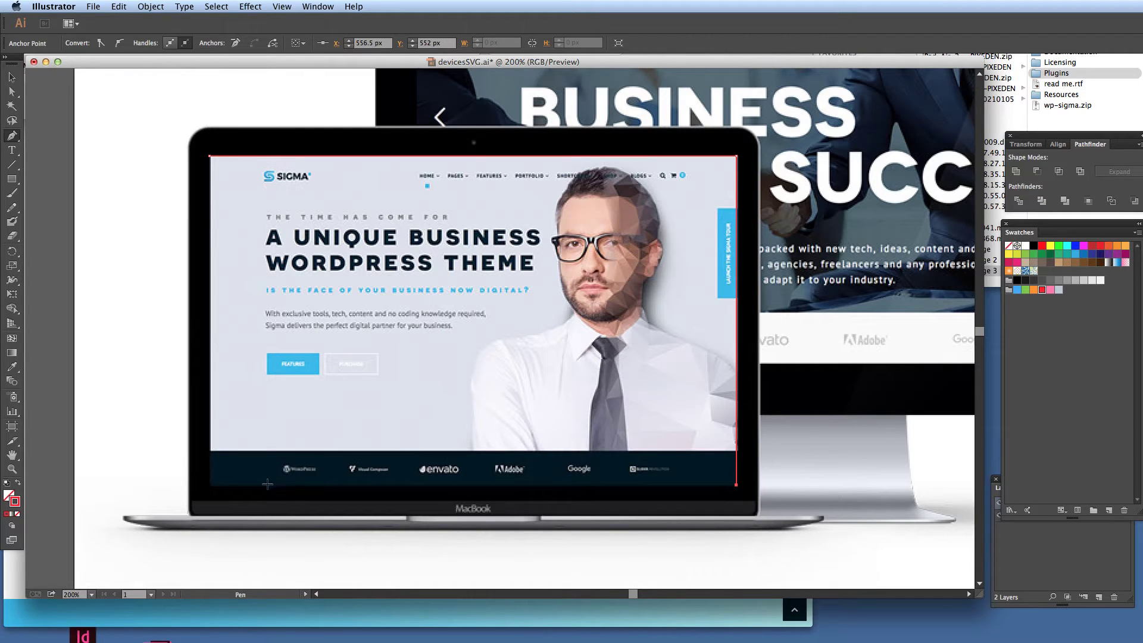
click(211, 486)
click(210, 157)
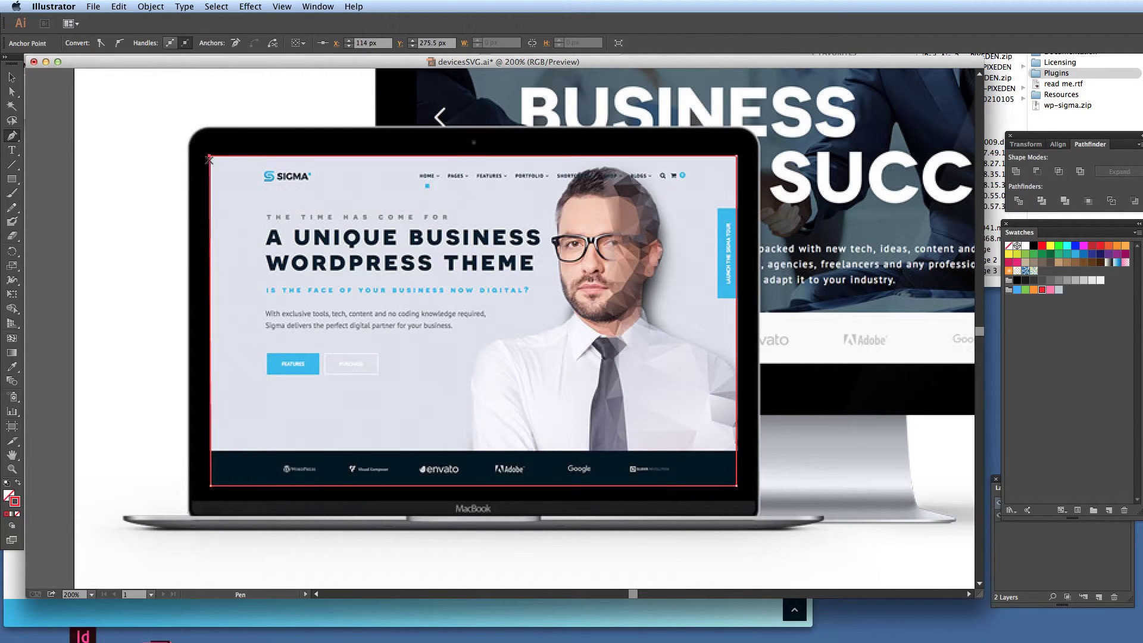
click(12, 77)
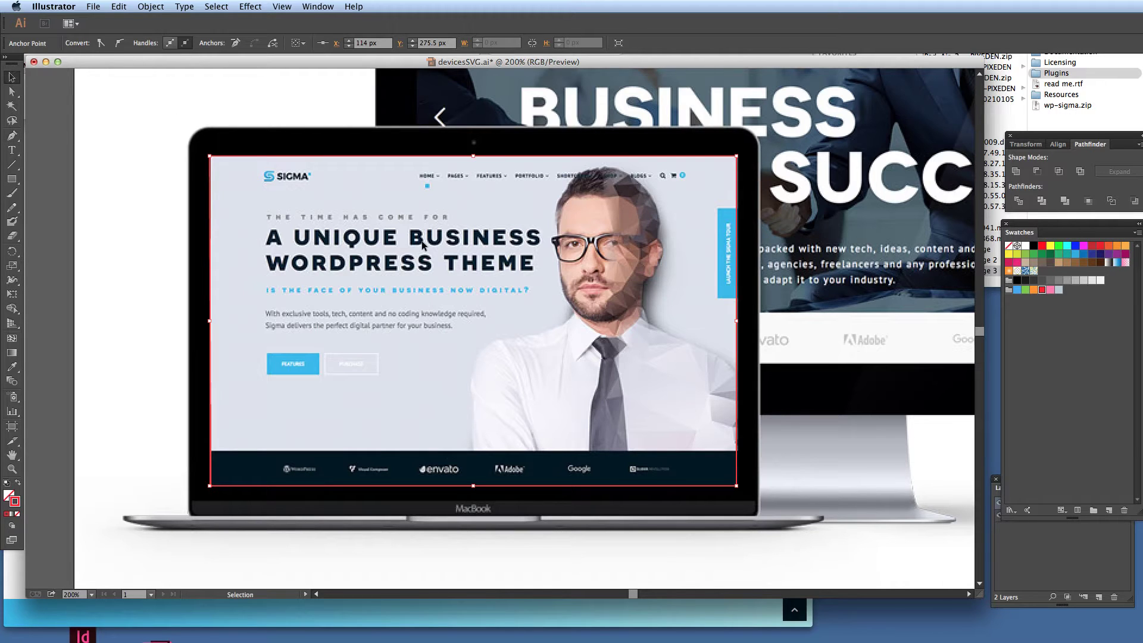
click(858, 390)
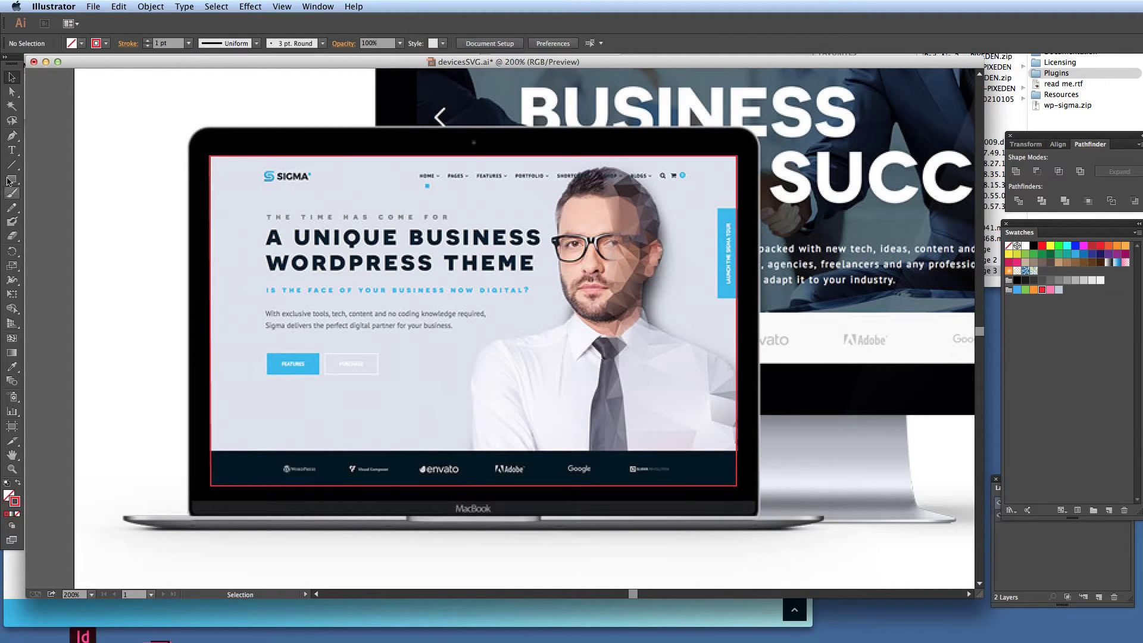
- Start the laptop's outer outline with the Pen tool along the lid's top edge, around its right corner and down to the base
click(12, 137)
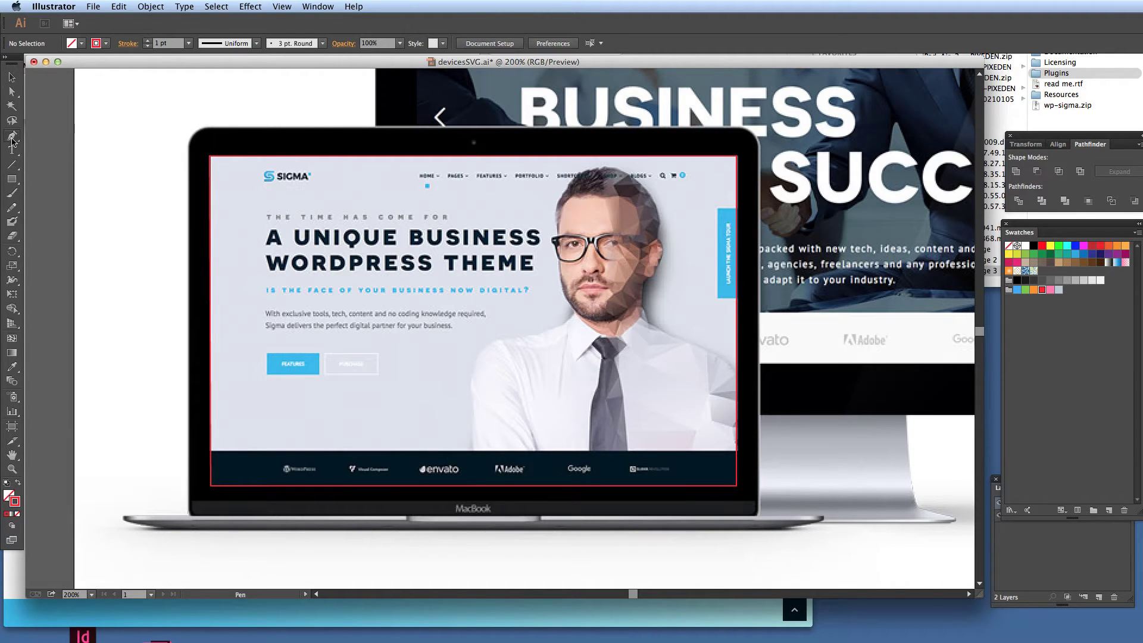
click(207, 127)
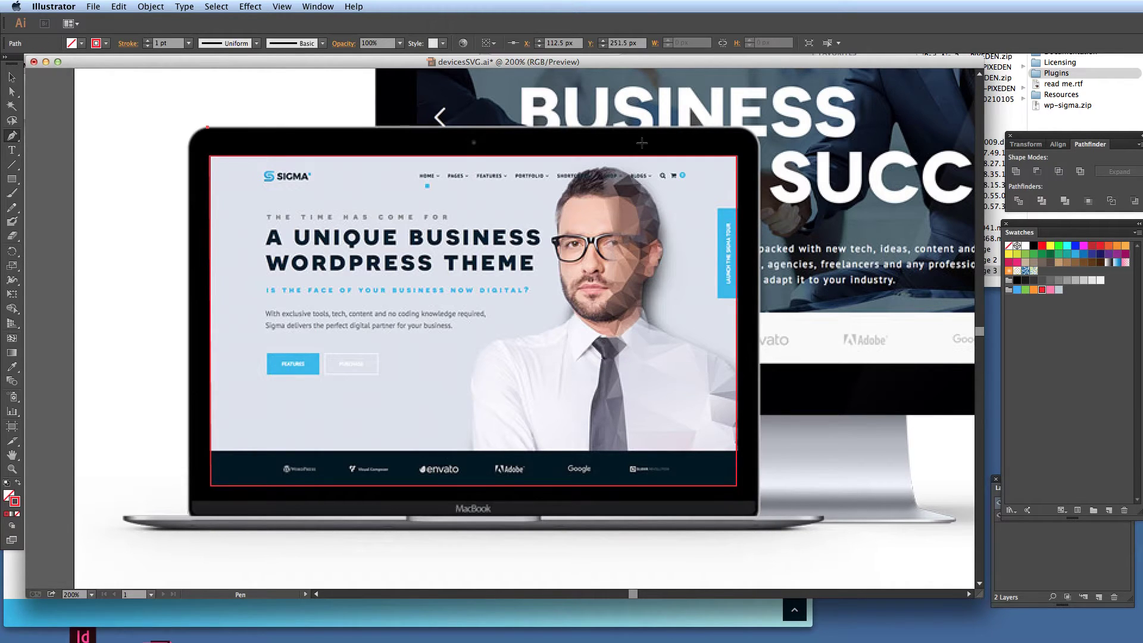
click(738, 127)
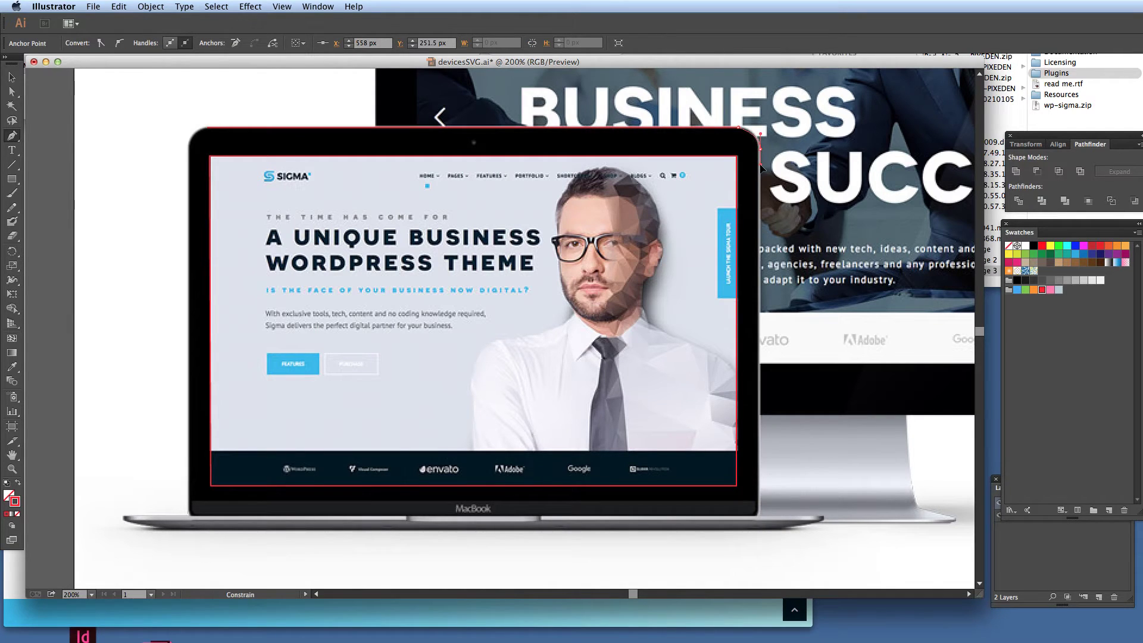
shift+click(761, 150)
shift+click(760, 512)
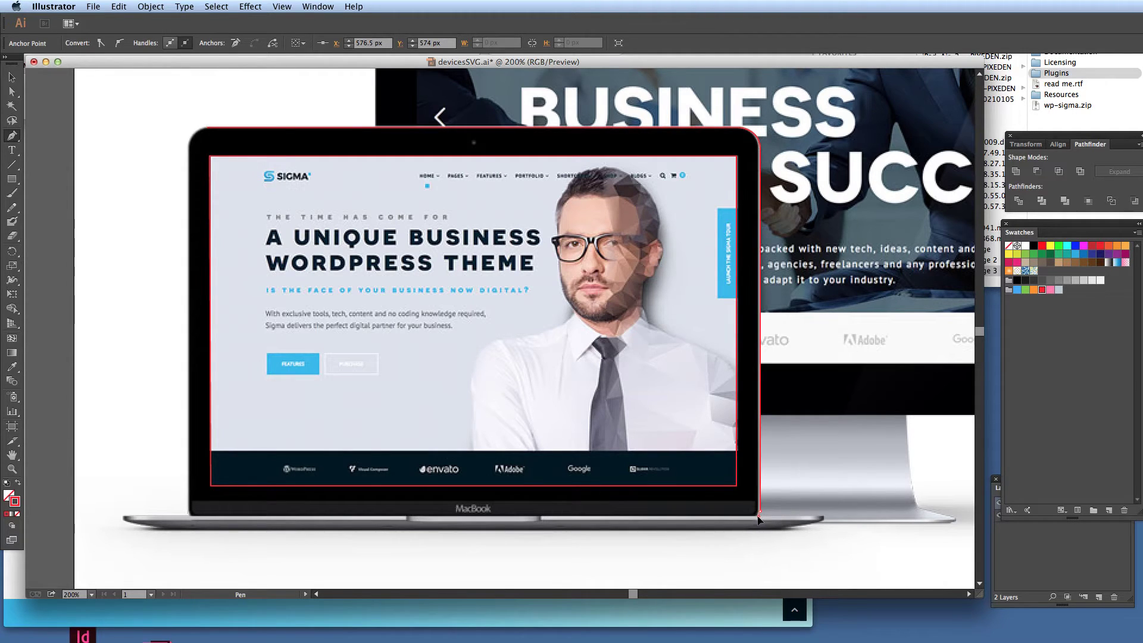
- Extend the outline along the top edge of the base to its right tip, undoing the first misplaced point
click(757, 517)
shift+click(814, 516)
key(super+z)
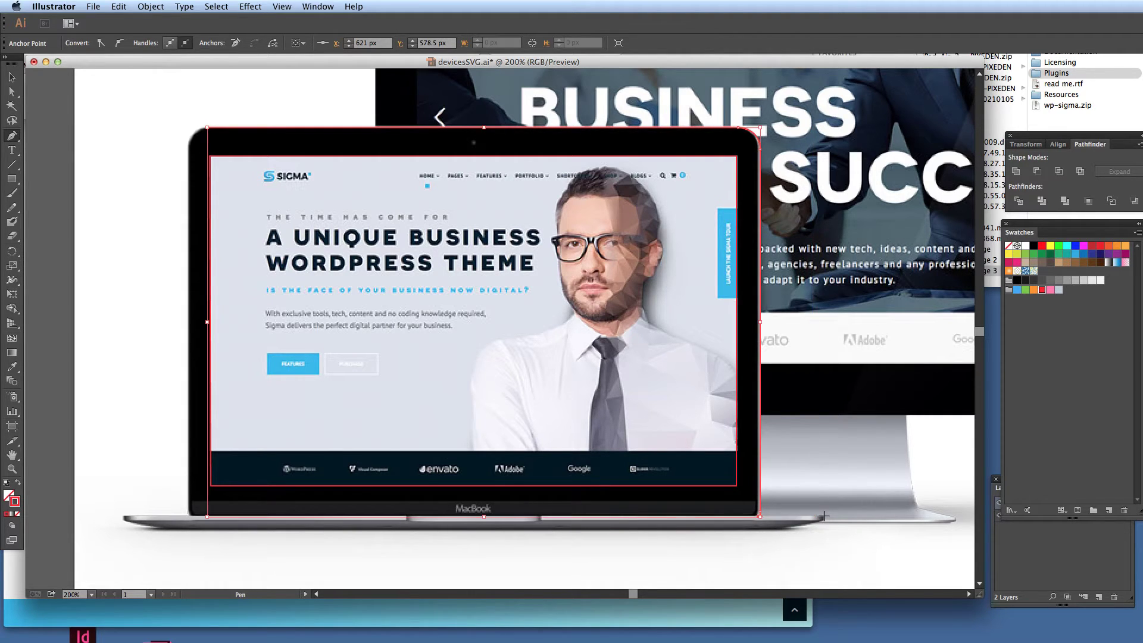
shift+click(822, 519)
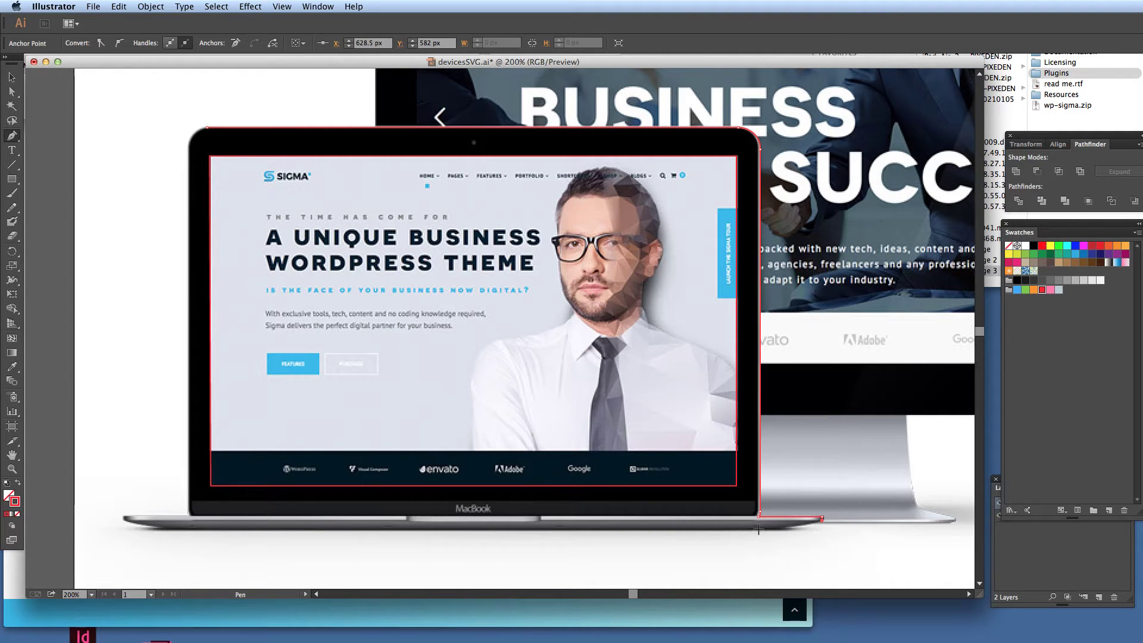
- Finish the laptop's outline along the base's underside, around its left tip and up the lid's left side to the top corner
drag(759, 529, 734, 532)
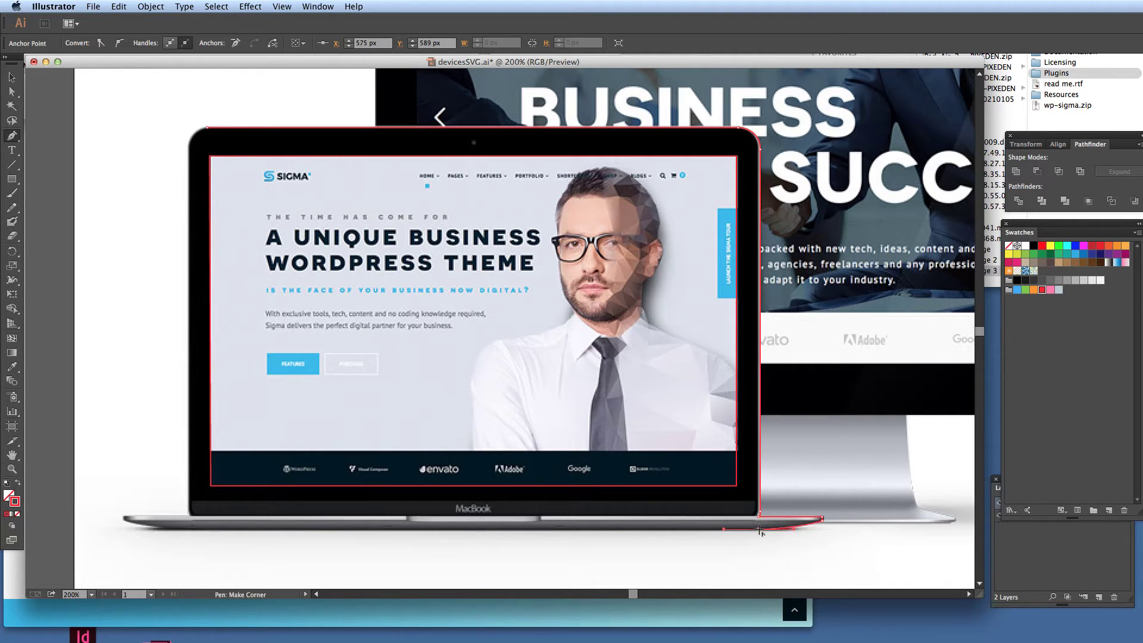
click(759, 529)
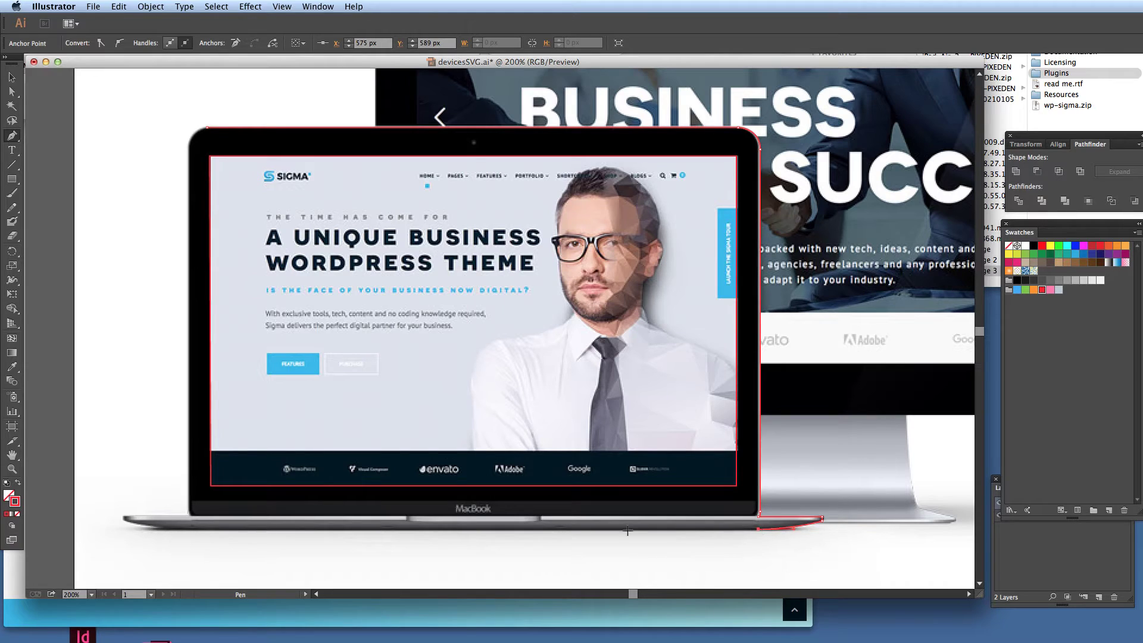
click(179, 530)
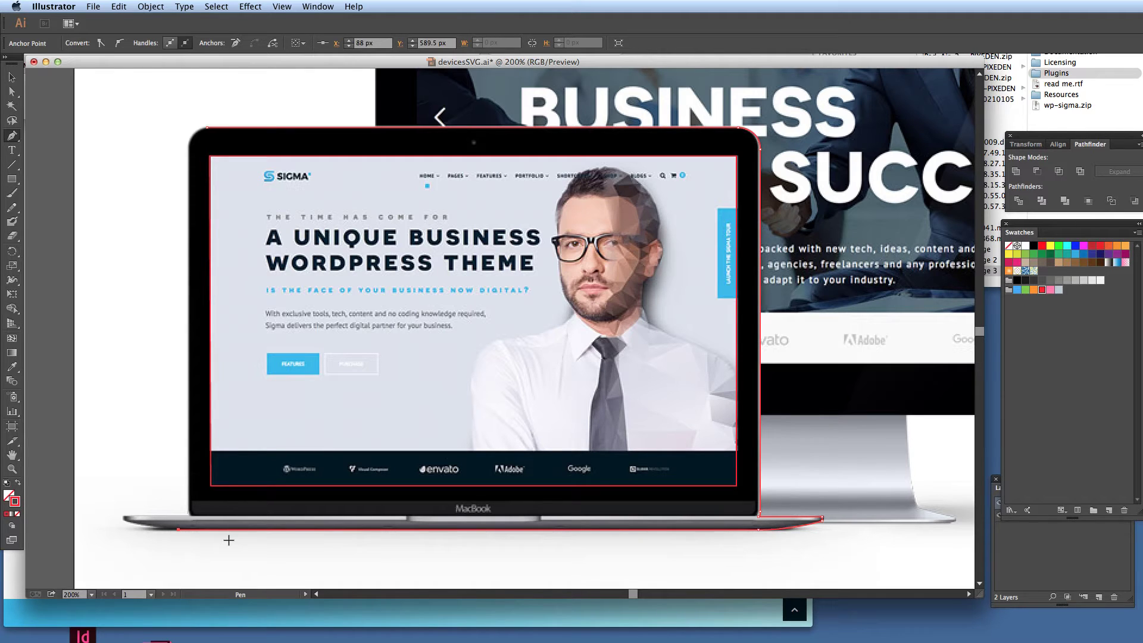
click(188, 516)
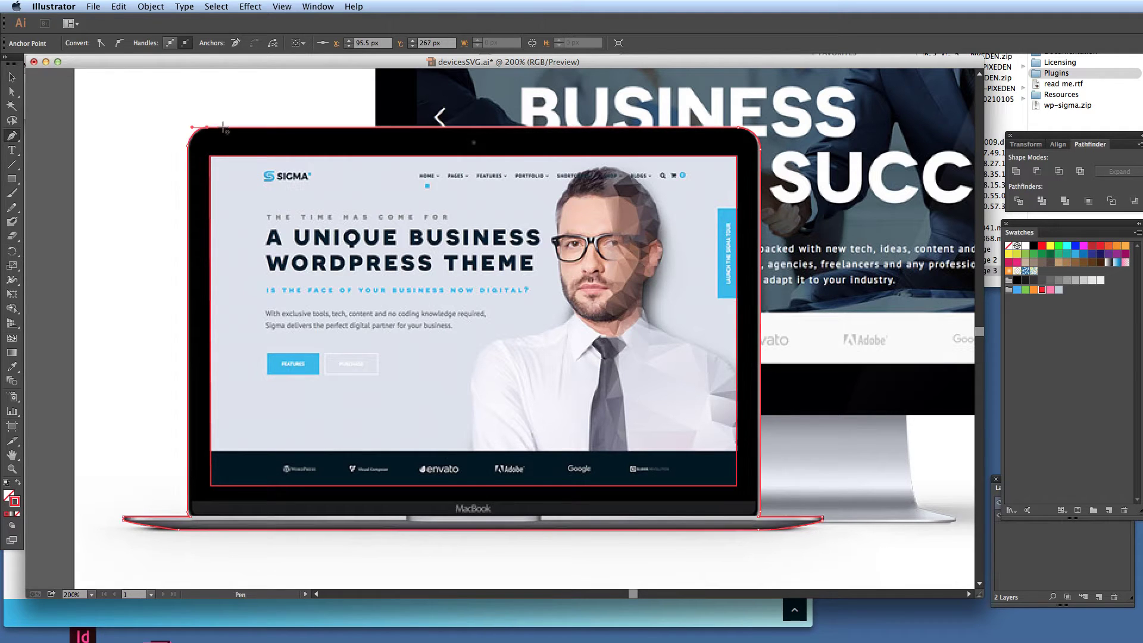
- Trace the desktop monitor's outer outline with the Pen tool, following its rounded top corners
scroll(303, 239, up, 10)
scroll(304, 238, right, 4)
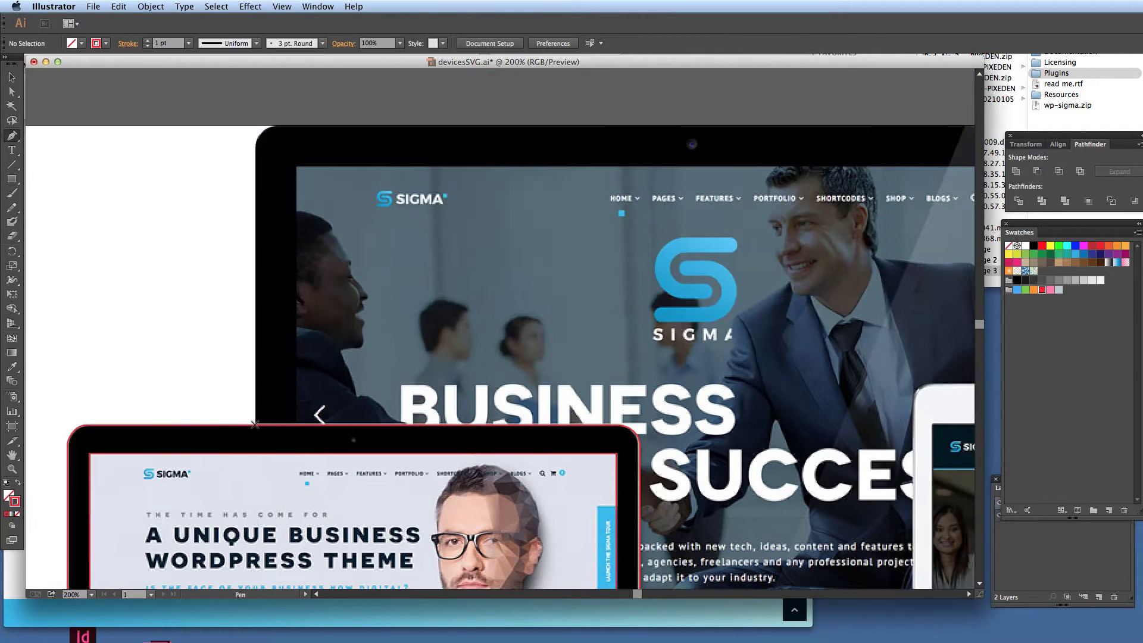
click(255, 146)
drag(281, 125, 303, 126)
scroll(303, 238, right, 5)
scroll(303, 238, down, 3)
scroll(304, 238, up, 4)
scroll(303, 238, left, 3)
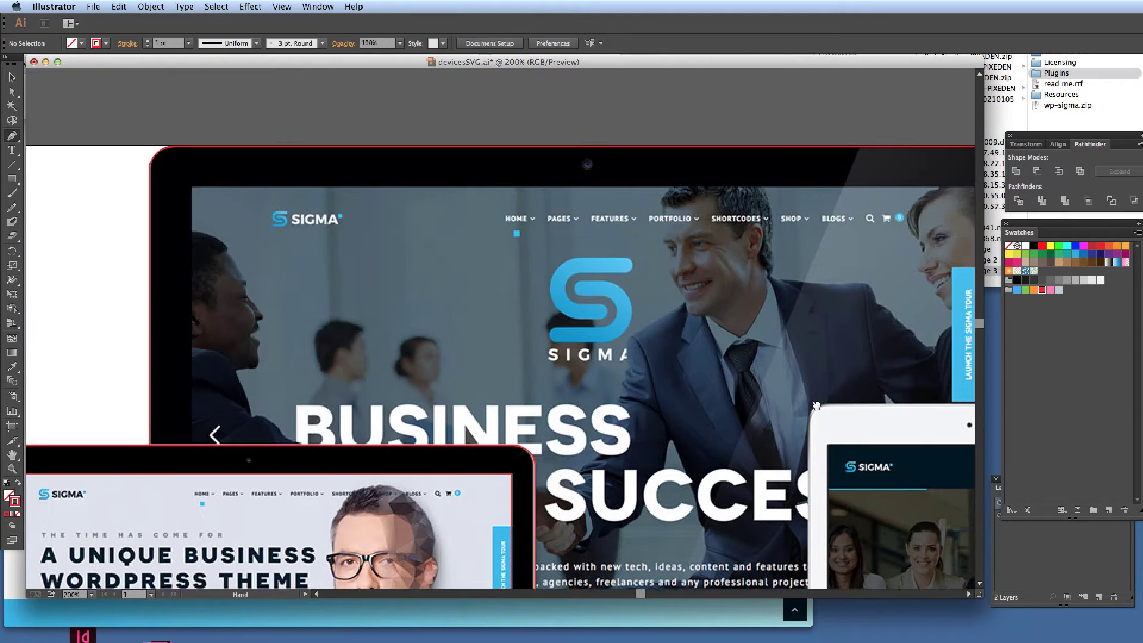
- Outline the monitor's screen area and draw a small circle around its webcam
scroll(536, 358, right, 5)
scroll(536, 358, left, 3)
scroll(536, 357, up, 2)
drag(12, 178, 53, 203)
drag(501, 171, 511, 182)
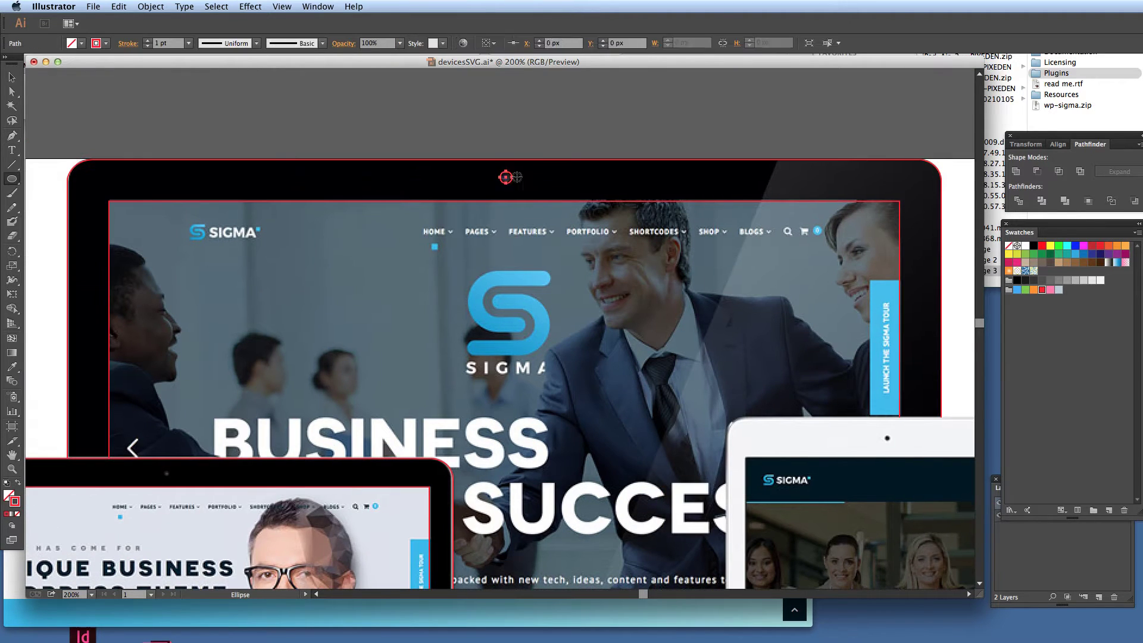
key(v)
- Trace the tablet's outer outline with the Pen tool, following its rounded corners
scroll(466, 259, down, 5)
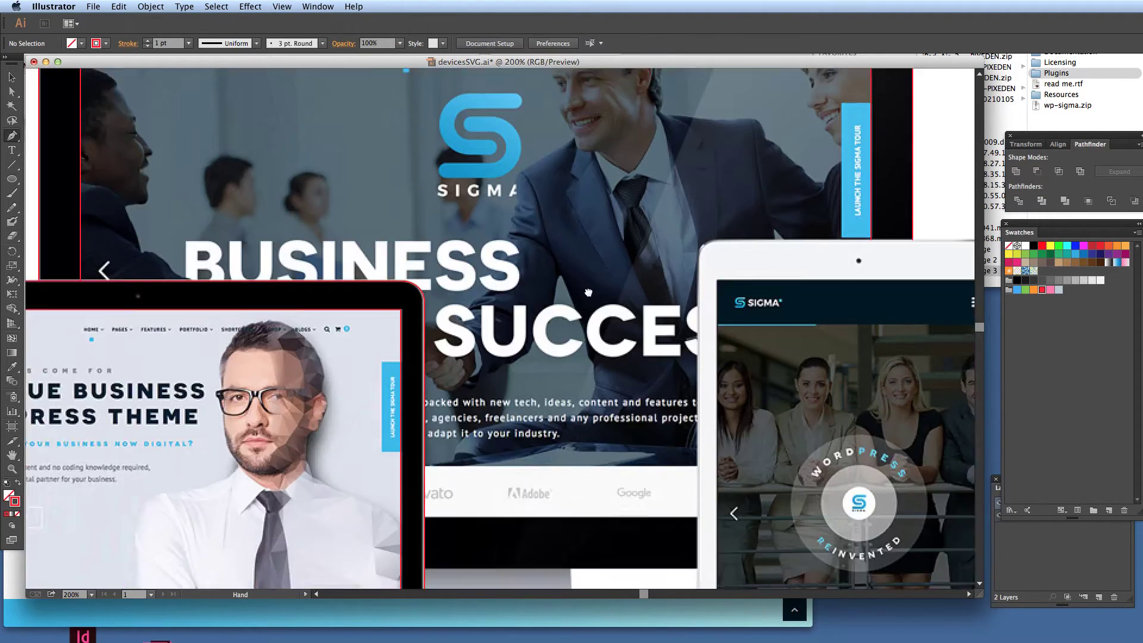
scroll(506, 260, right, 5)
key(p)
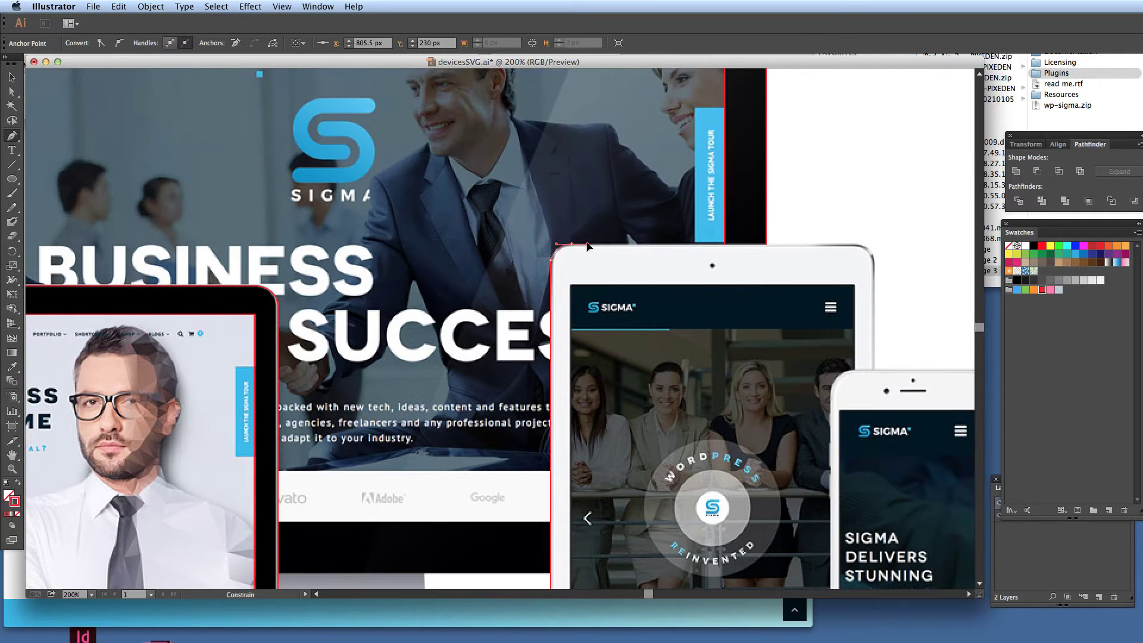
click(552, 247)
click(872, 246)
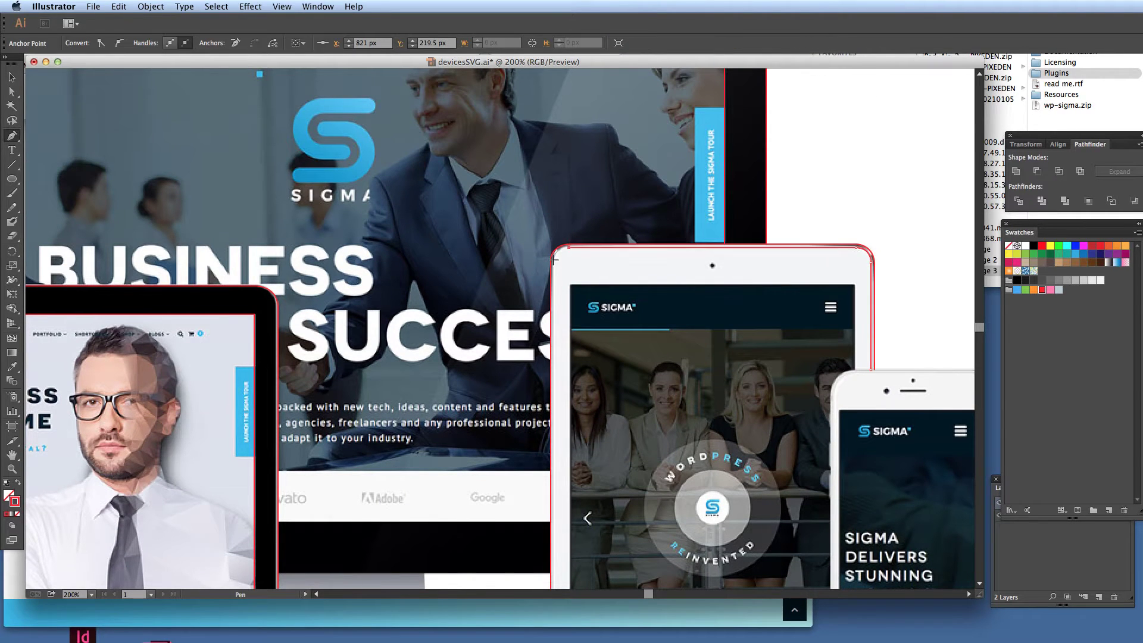
scroll(500, 334, down, 5)
click(560, 523)
- Trace the tablet's screen as a closed four-corner path about 240 × 318 px
scroll(824, 524, up, 2)
scroll(824, 524, right, 2)
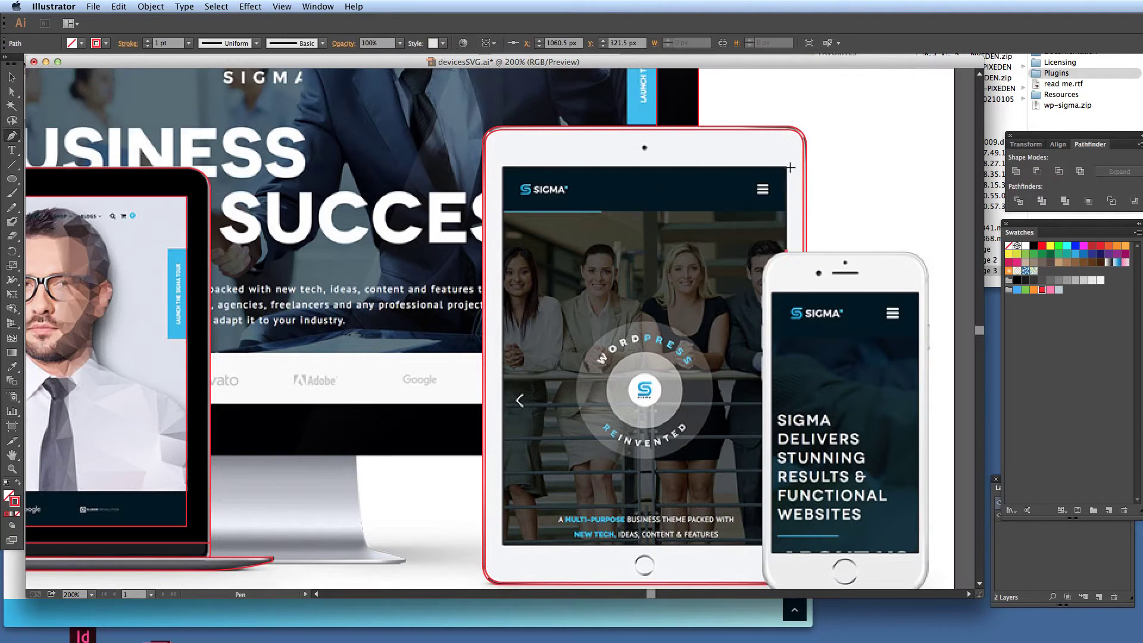
key(v)
key(a)
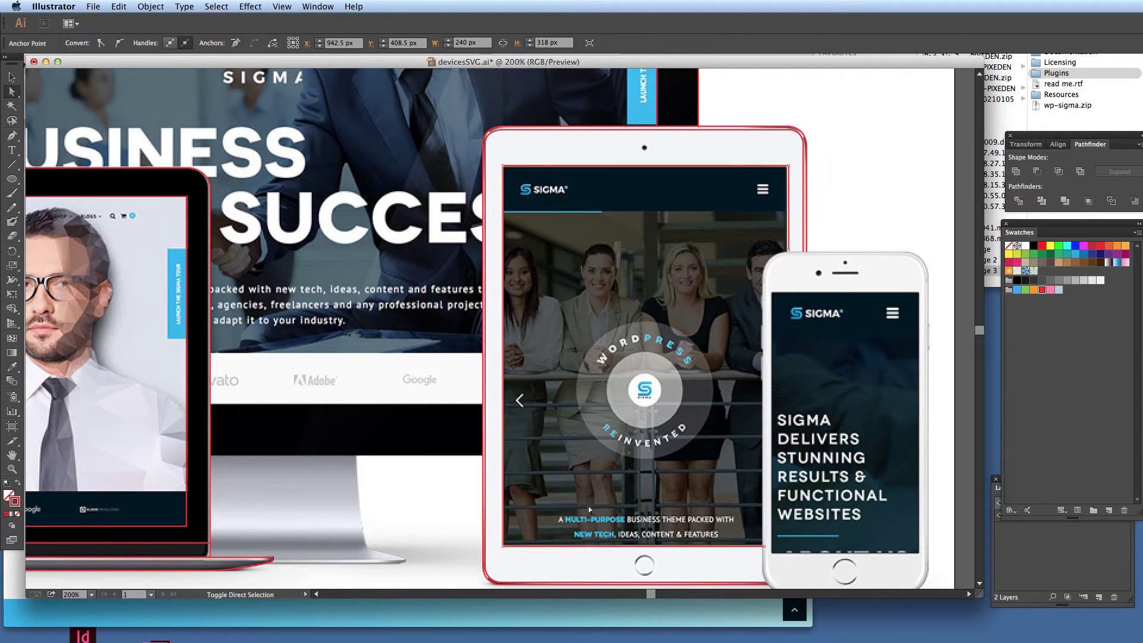
- Trace the phone's outer outline with the Pen tool, following its rounded corners, and deselect the path
scroll(589, 506, right, 5)
scroll(589, 506, down, 1)
click(12, 136)
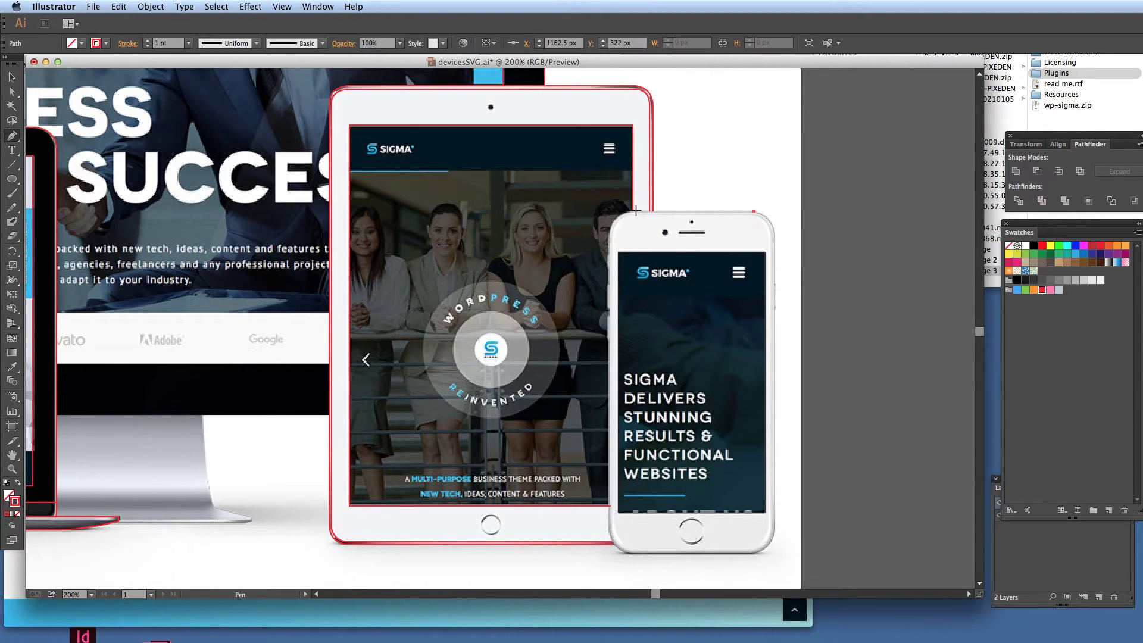
click(636, 211)
click(612, 553)
click(772, 545)
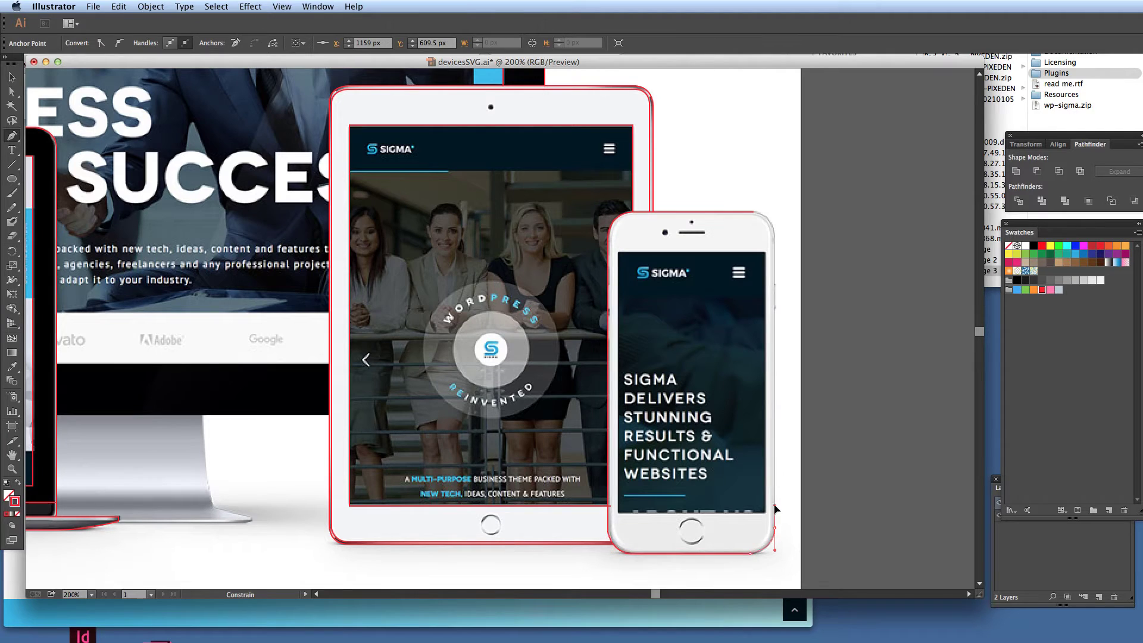
click(753, 212)
key(super+shift+a)
- Trace the phone's camera, sensor, 23 × 2 px speaker slot and screen, and draw a 23 × 23 px circle on its home button
click(12, 179)
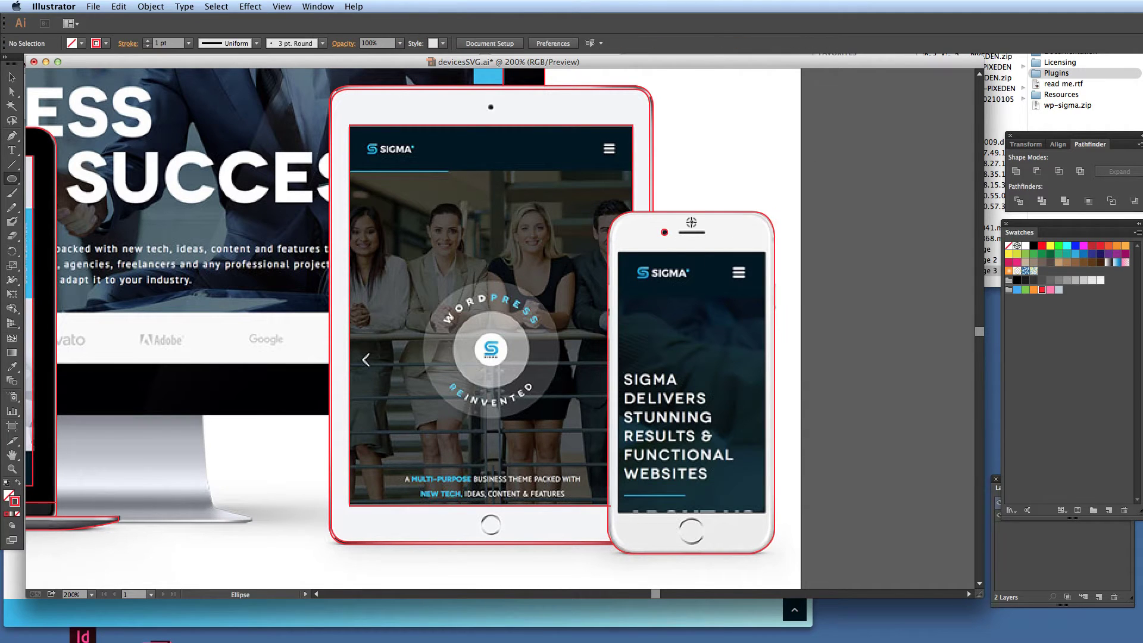
super+click(684, 253)
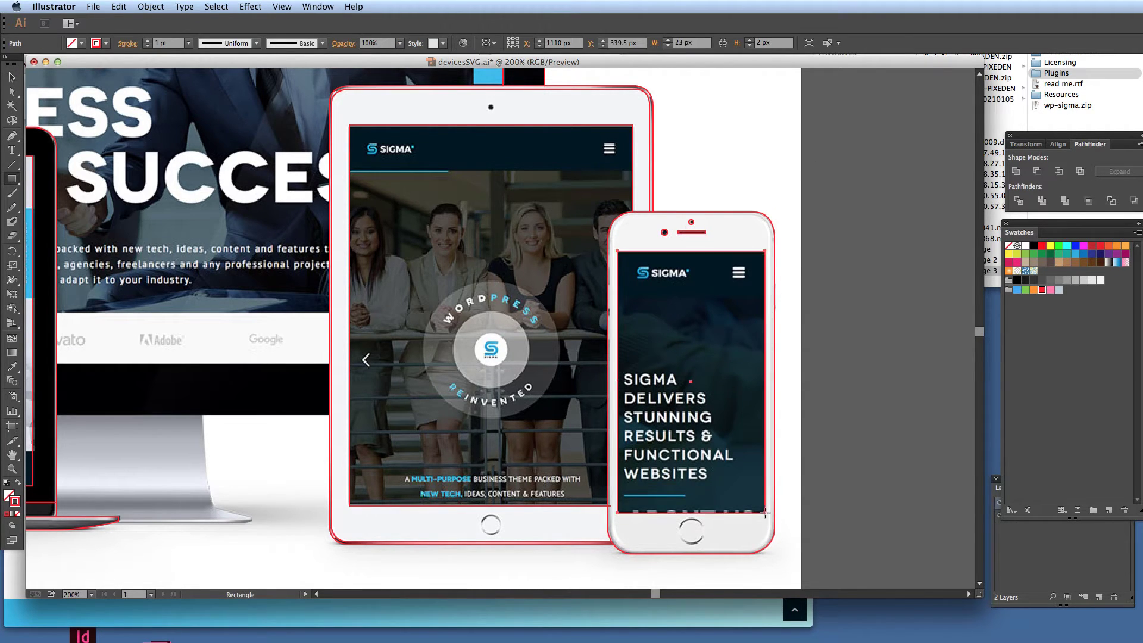
drag(678, 518, 706, 545)
key(v)
key(Return)
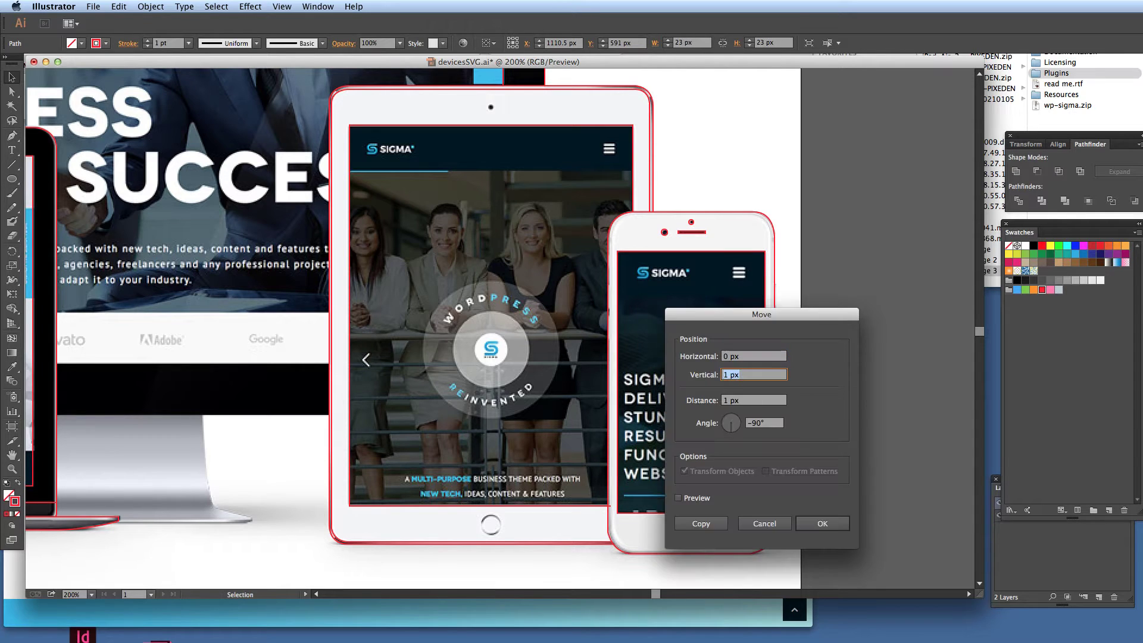
key(Escape)
key(super+shift+a)
- Trace the monitor stand's curved right side, foot and bottom edge with the Pen tool, and deselect the path
scroll(400, 328, left, 10)
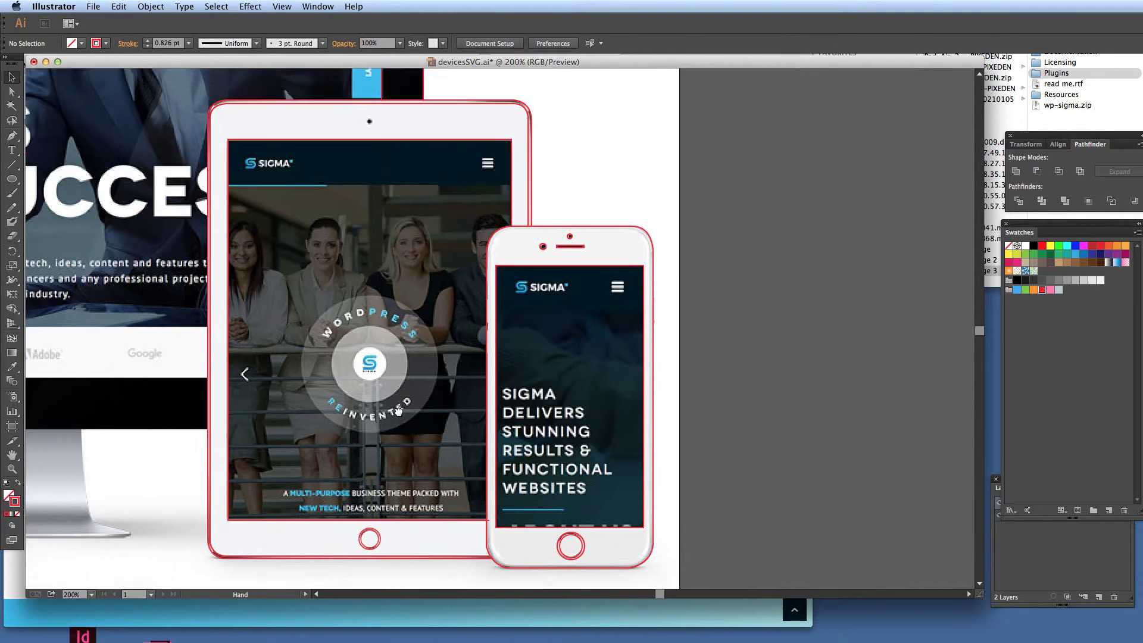
key(p)
click(545, 416)
click(553, 490)
click(566, 510)
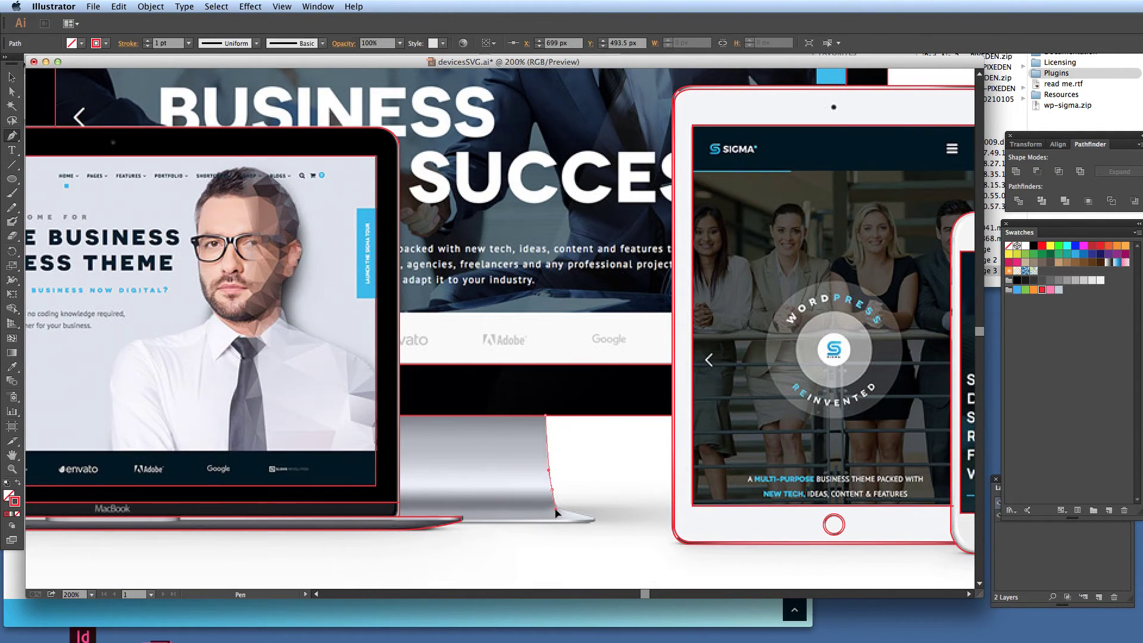
click(581, 516)
click(594, 520)
shift+click(590, 523)
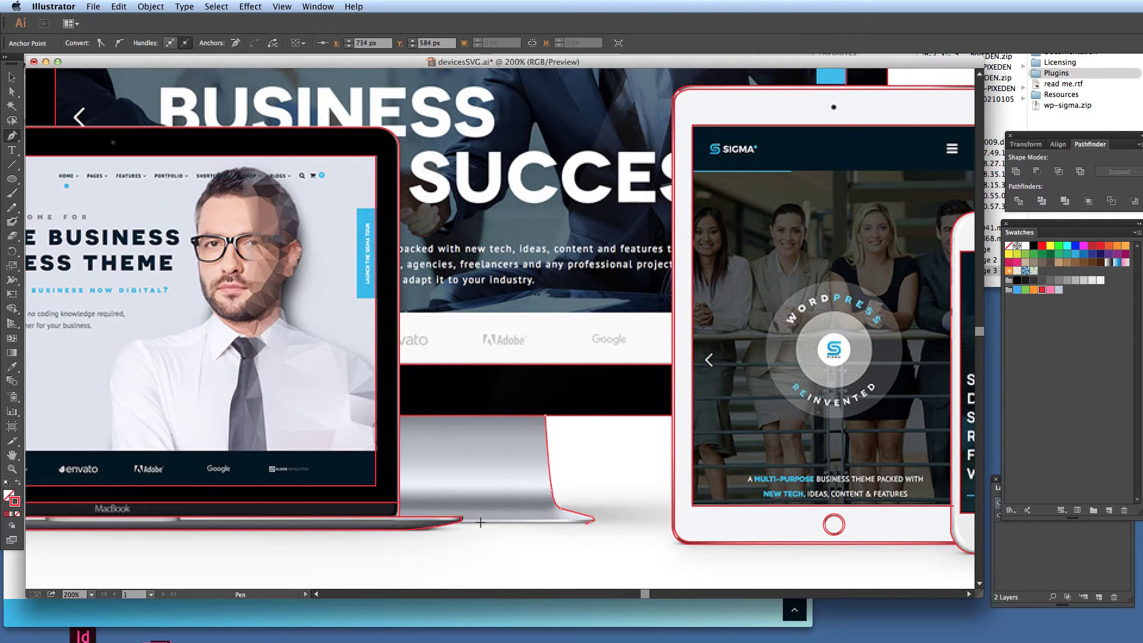
scroll(590, 528, left, 10)
scroll(590, 528, up, 8)
scroll(500, 327, down, 10)
key(super+shift+a)
- Trace the opening notch in the middle of the laptop base's top edge, and deselect the path
scroll(500, 327, right, 3)
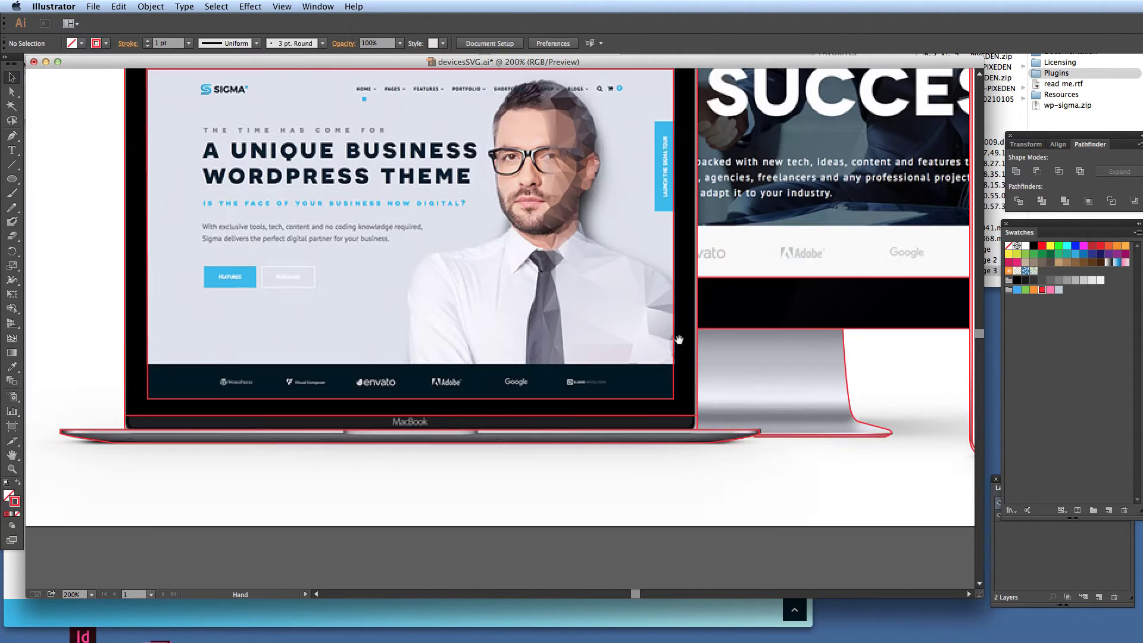
click(64, 433)
shift+click(344, 433)
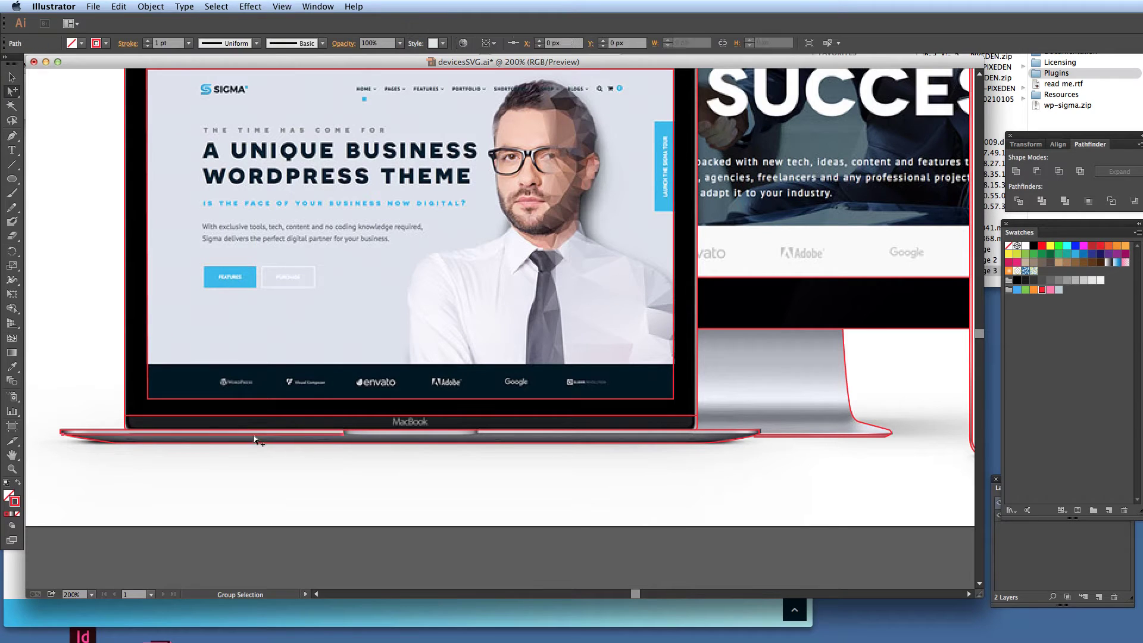
click(343, 432)
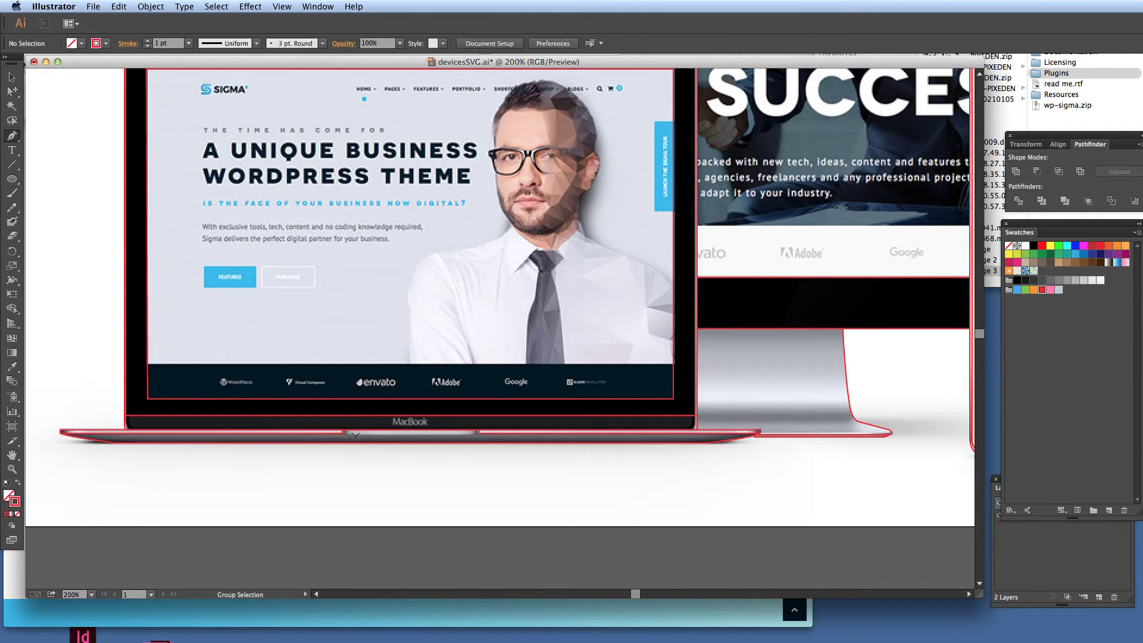
key(super+shift+a)
- Trace a second outline just inside the phone's edge with the Pen tool, following its rounded corners
scroll(478, 437, right, 10)
scroll(523, 274, up, 8)
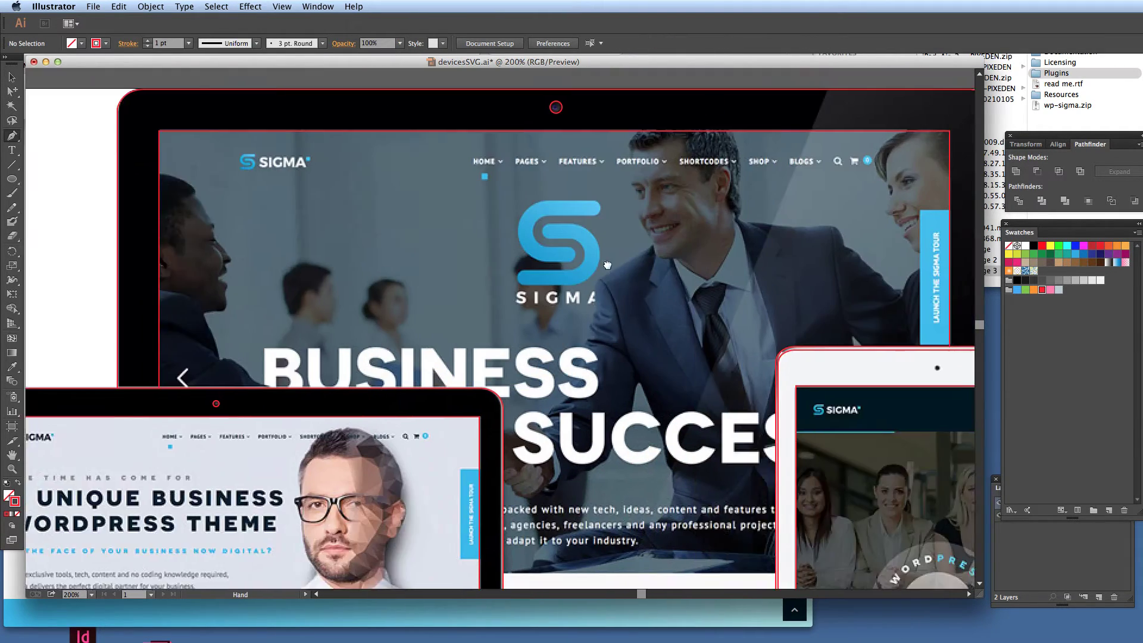
scroll(523, 274, down, 5)
scroll(596, 268, right, 6)
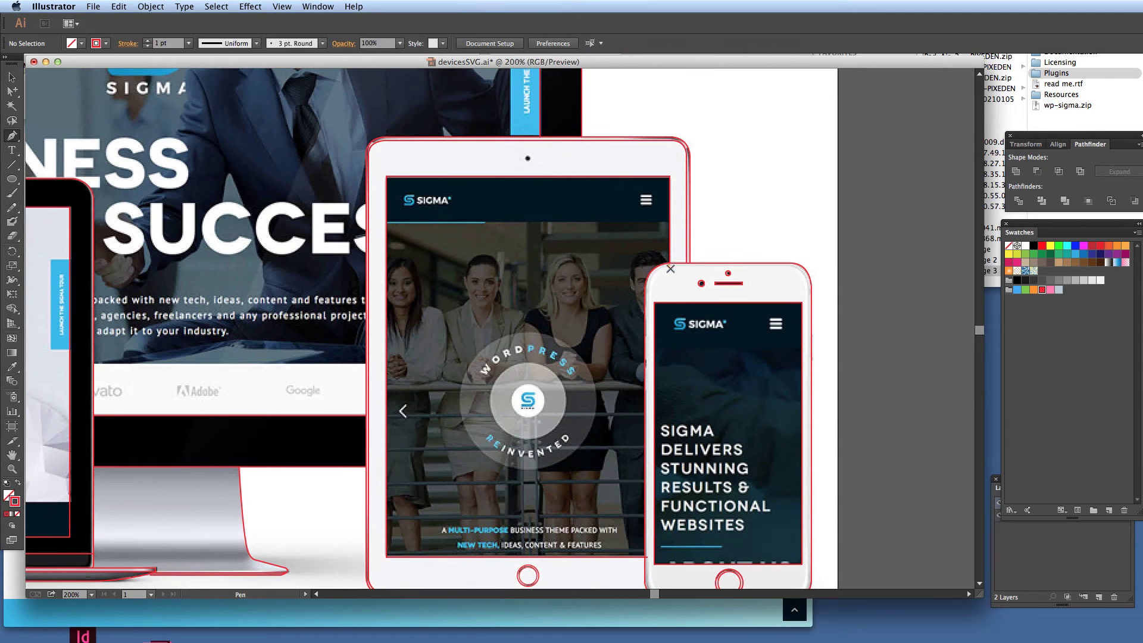
click(803, 275)
scroll(777, 328, down, 5)
drag(783, 450, 768, 452)
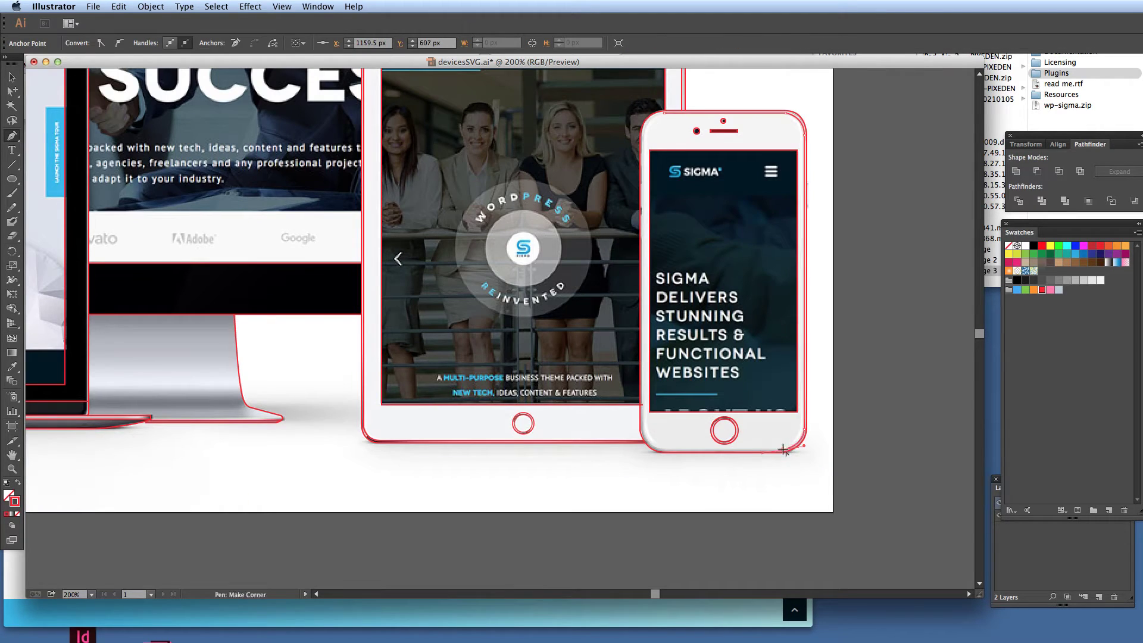
drag(664, 450, 642, 429)
drag(665, 111, 685, 114)
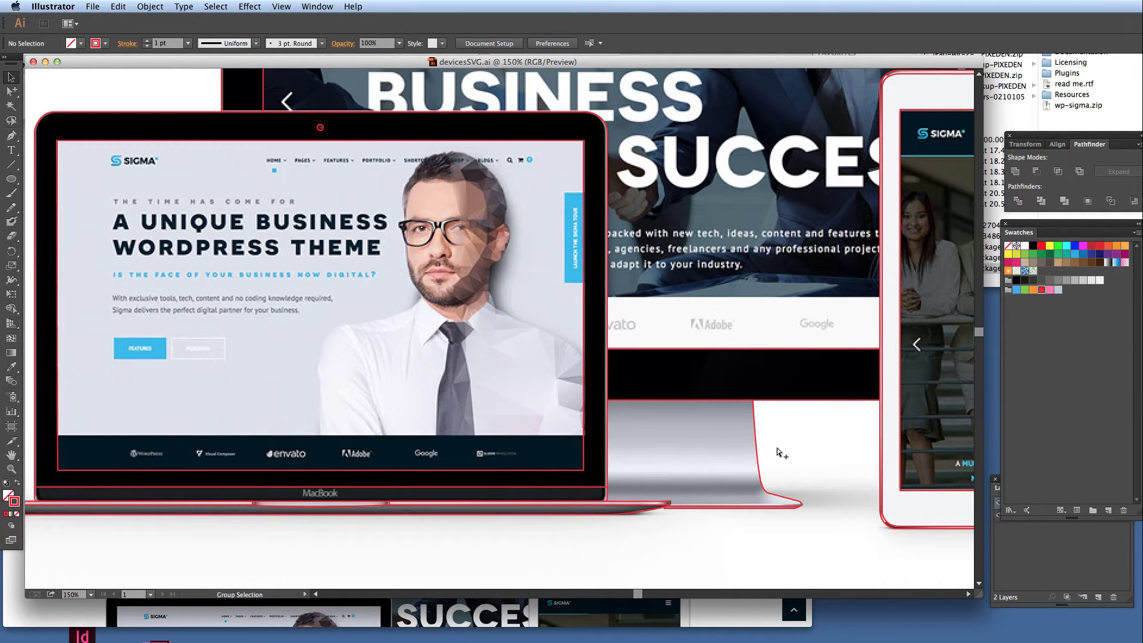
- View the whole traced artwork centred at 100% and reveal the document's layers
key(super+1)
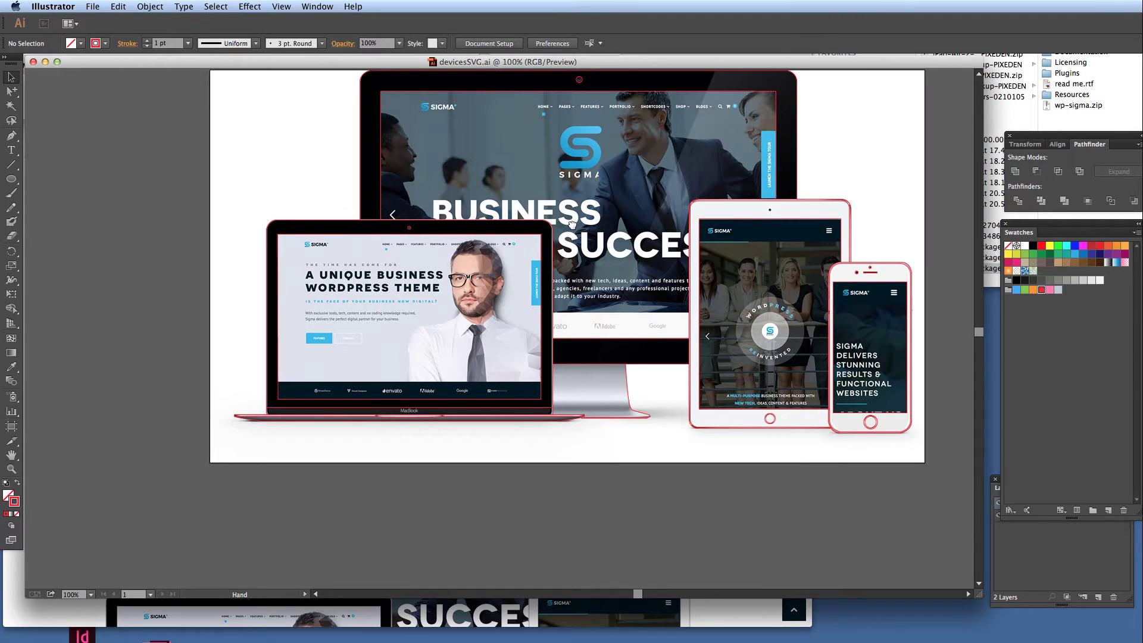
drag(571, 224, 530, 310)
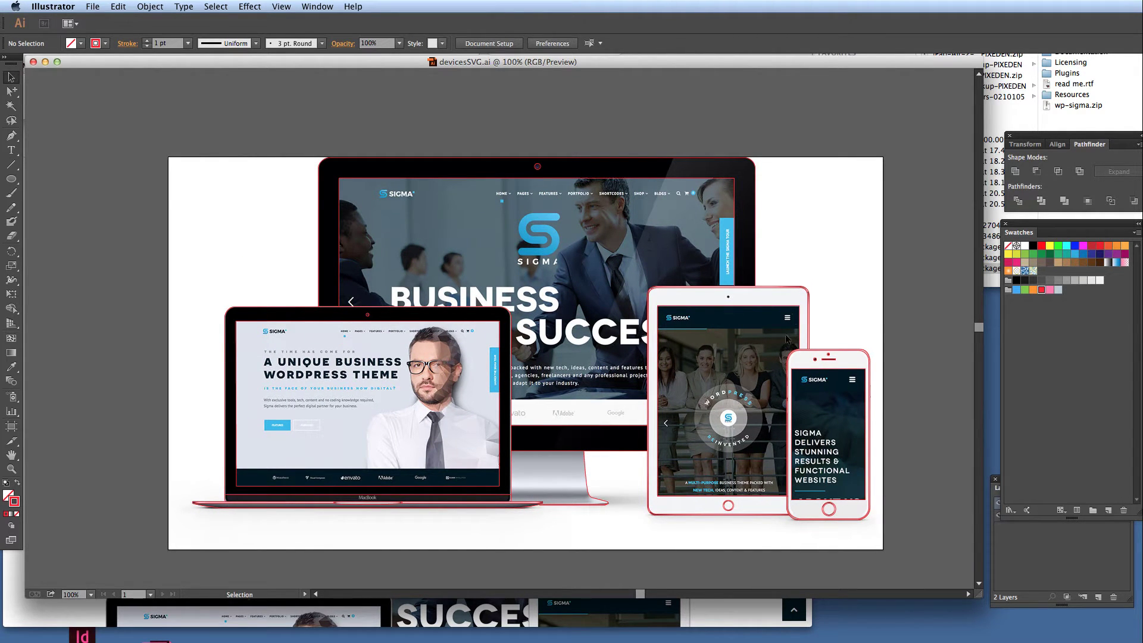
click(1053, 540)
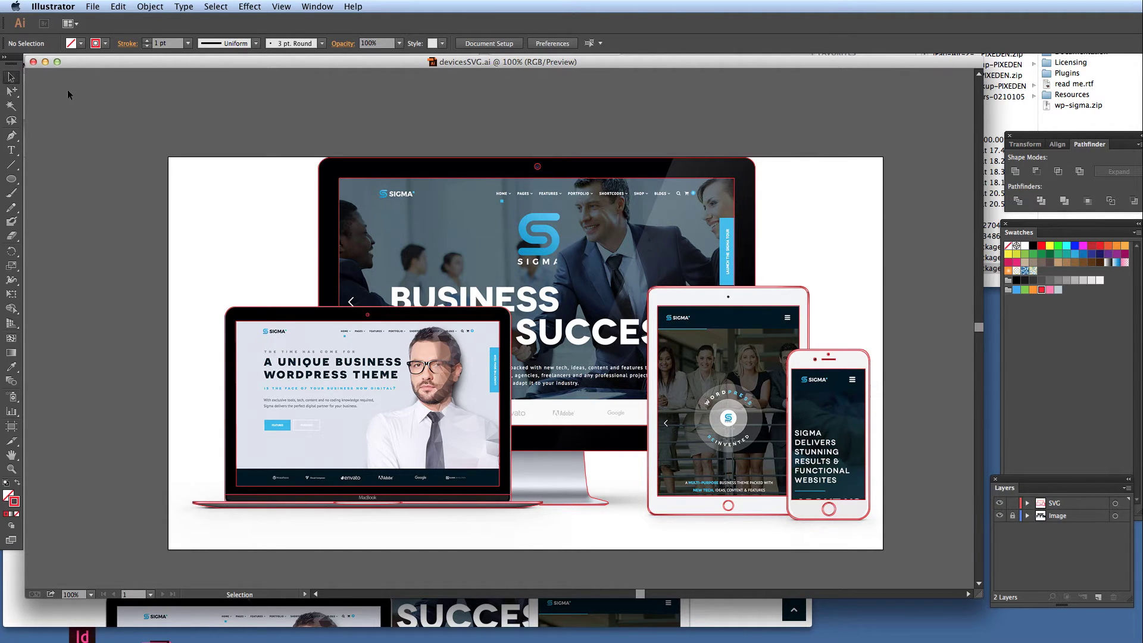
- Switch to Firefox and examine the device mockups and the text above them on the Sigma landing page
click(716, 611)
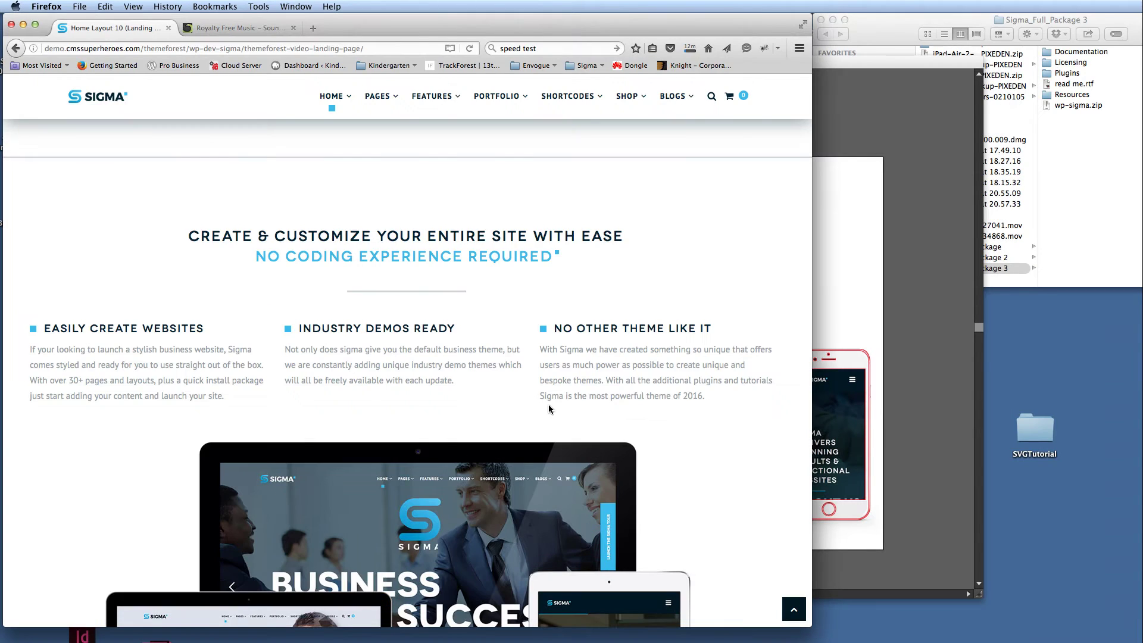
scroll(539, 408, up, 5)
scroll(536, 407, down, 10)
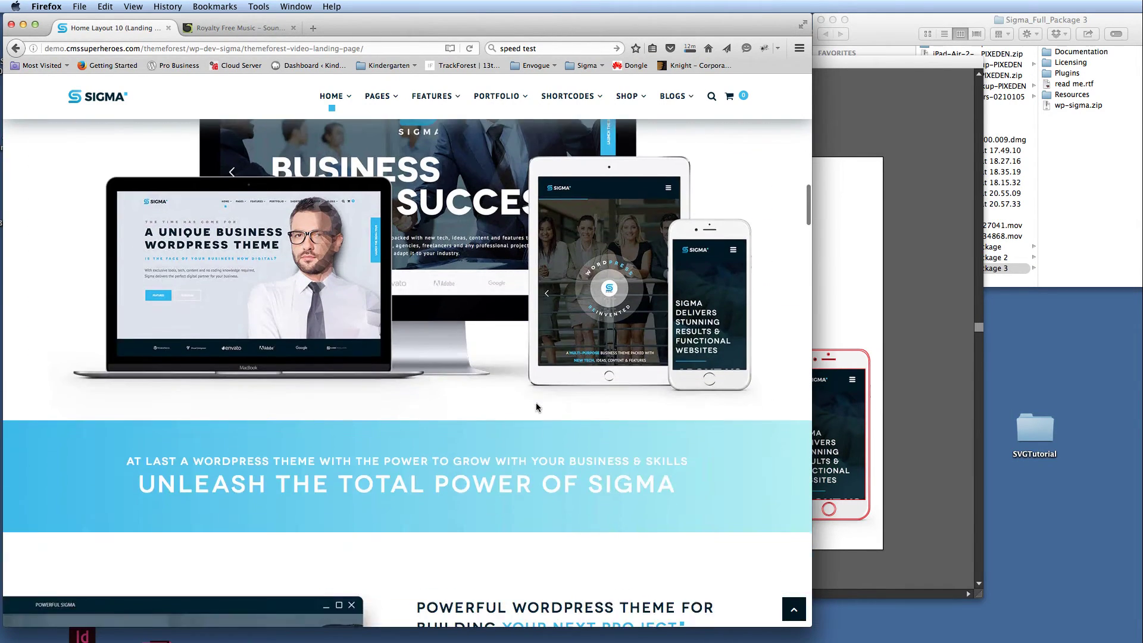
scroll(536, 408, up, 5)
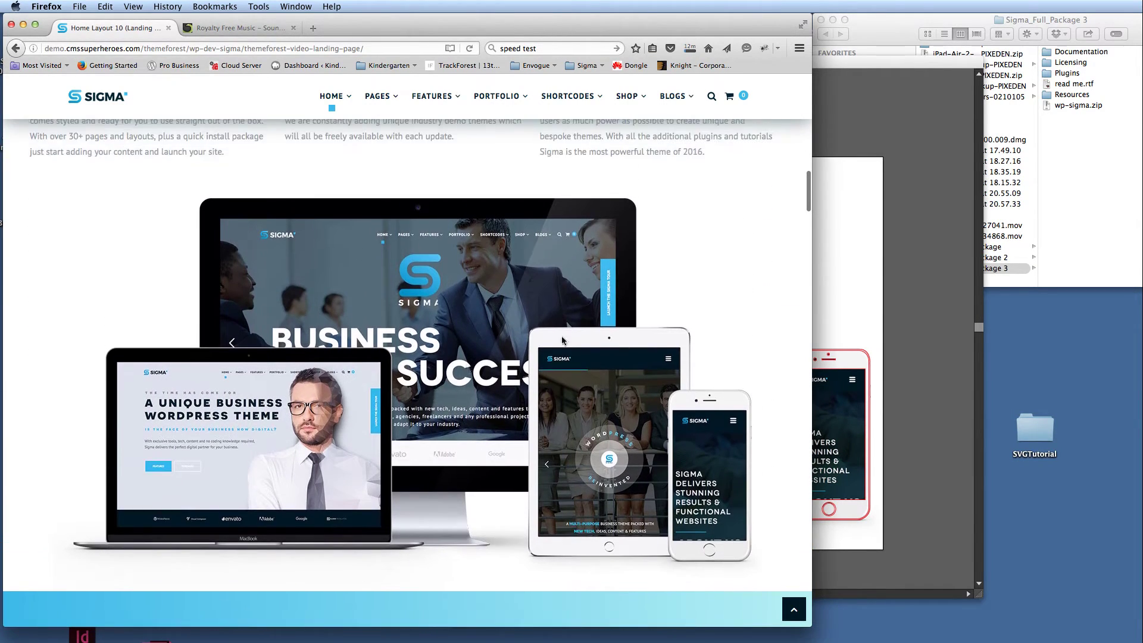
scroll(548, 351, up, 2)
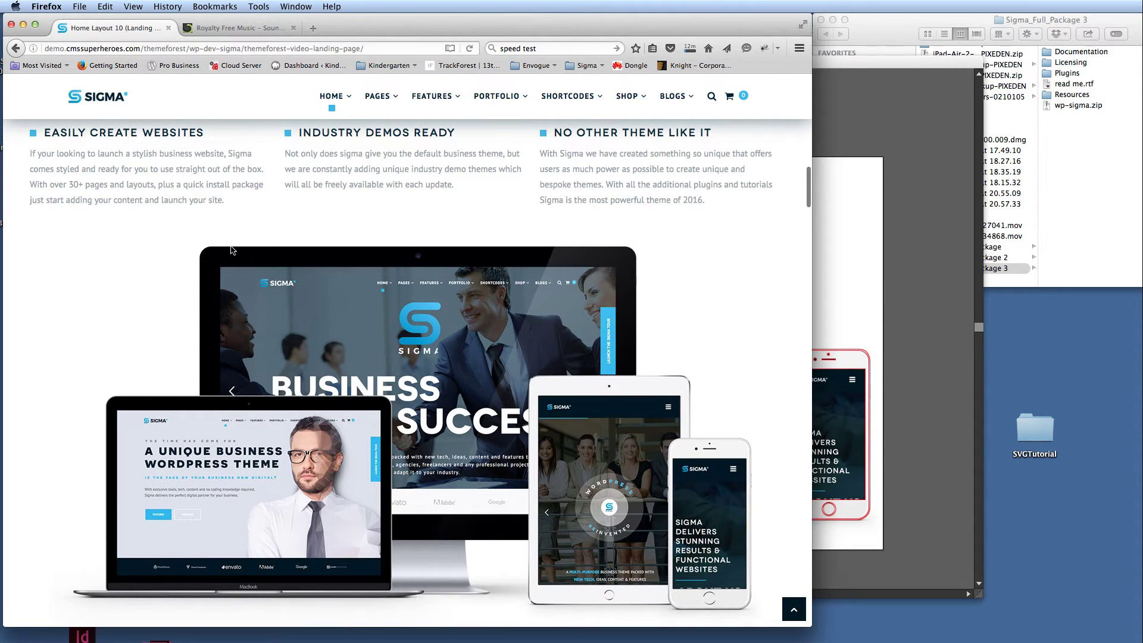
drag(541, 154, 674, 179)
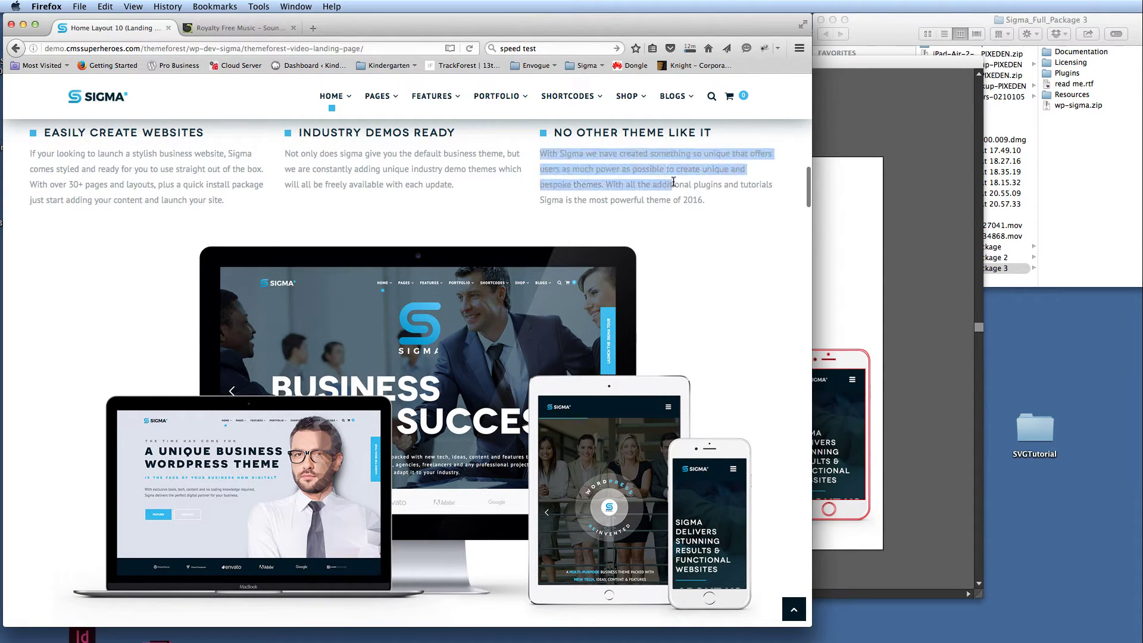
- Clear the text selection on the Sigma landing page and examine the device mockups
click(643, 195)
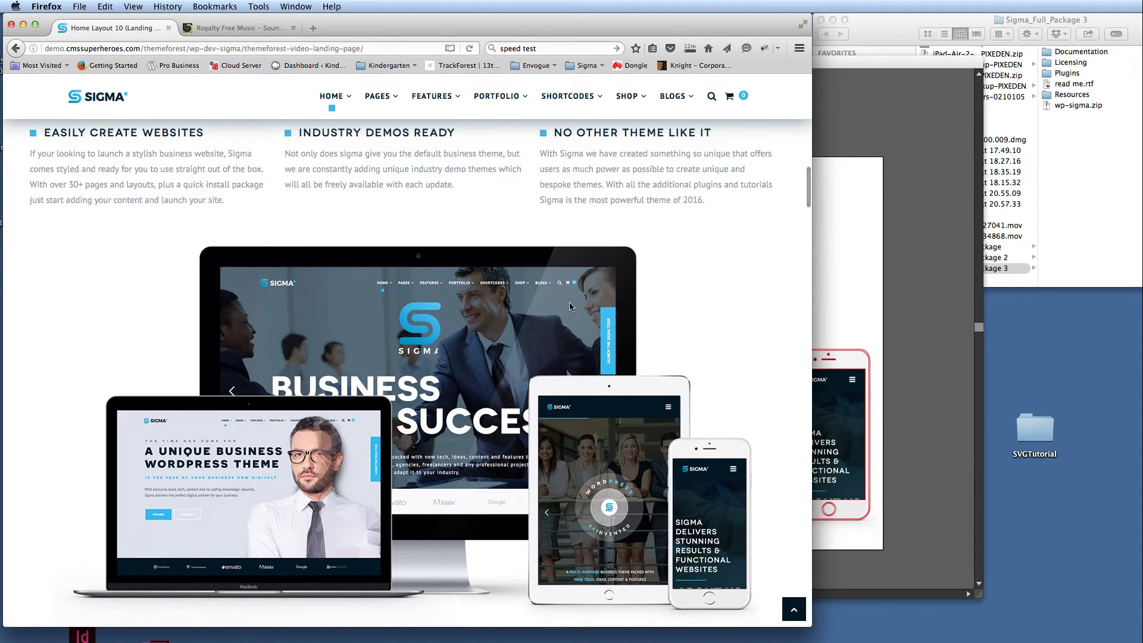
scroll(570, 306, down, 2)
scroll(570, 306, up, 2)
- Switch to Illustrator, remove the stroke from all the traced device outlines, and save the document
click(852, 283)
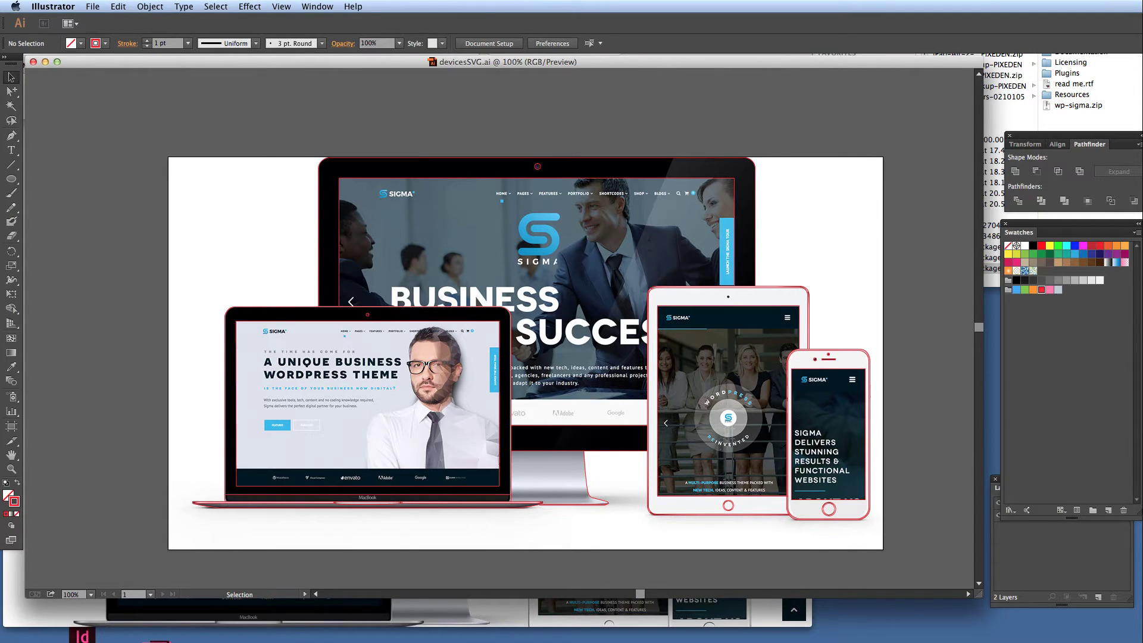
key(super+Tab)
click(251, 181)
drag(181, 137, 884, 532)
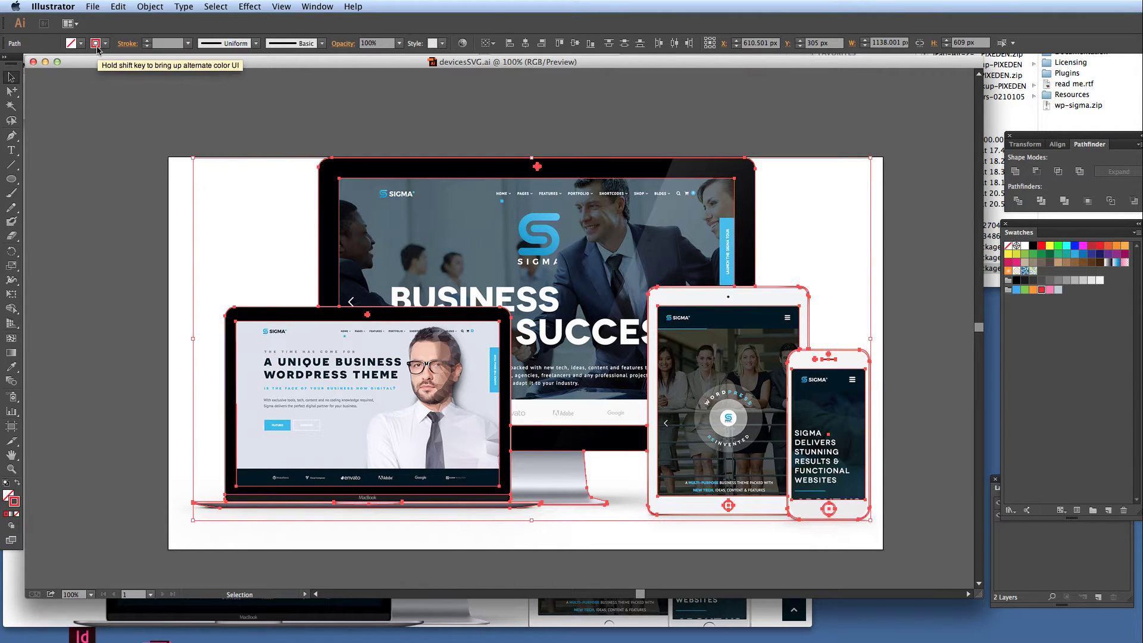
click(17, 514)
click(138, 394)
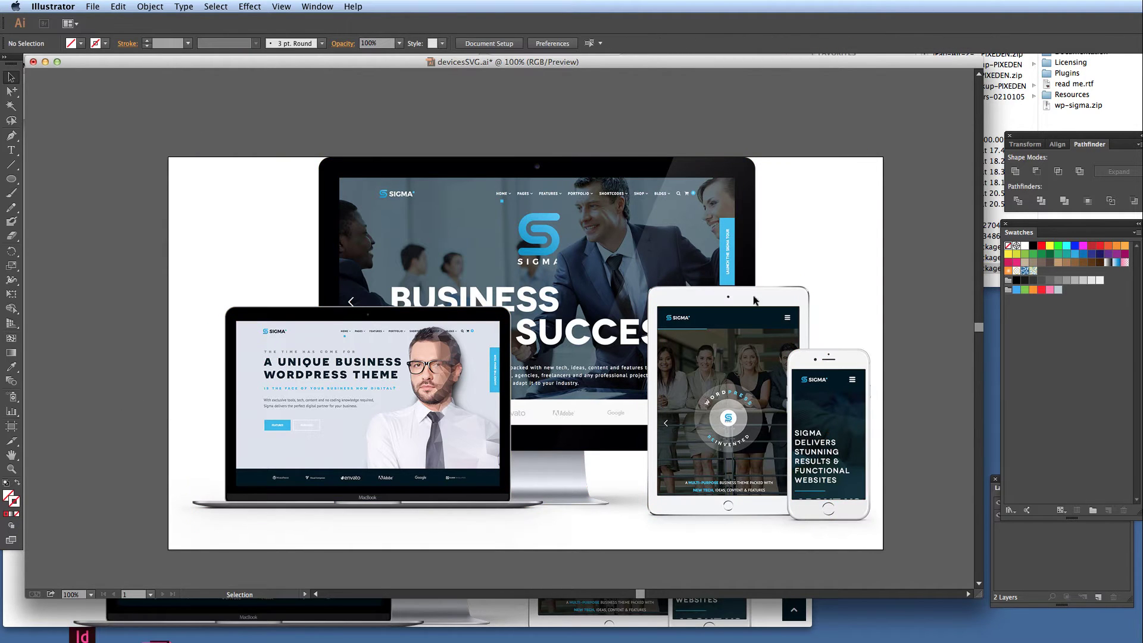
click(1065, 552)
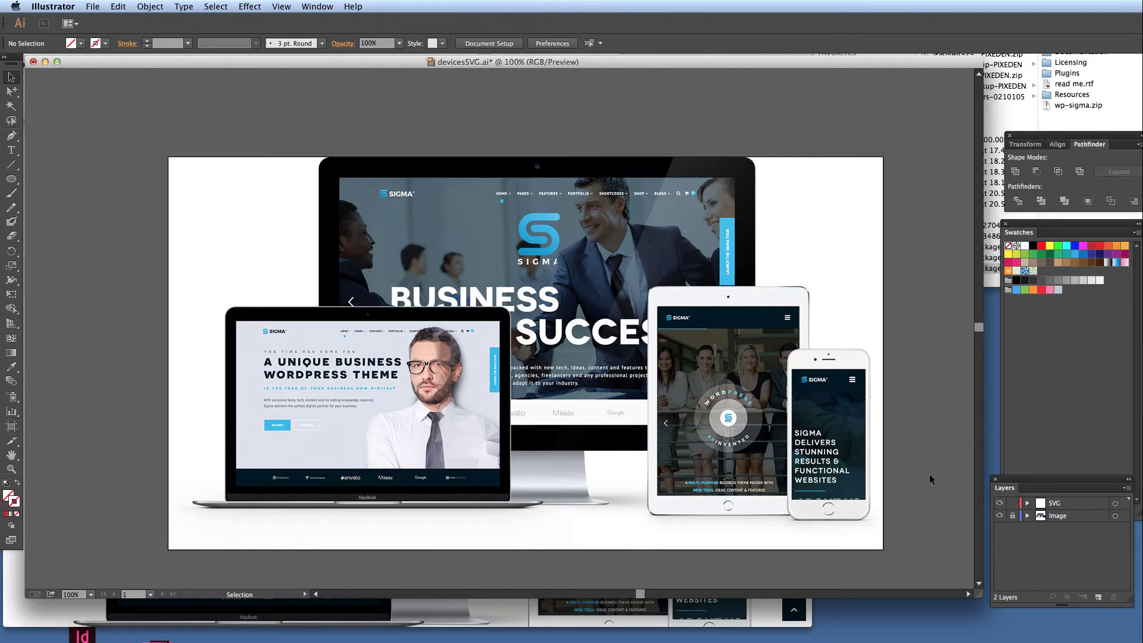
key(super+s)
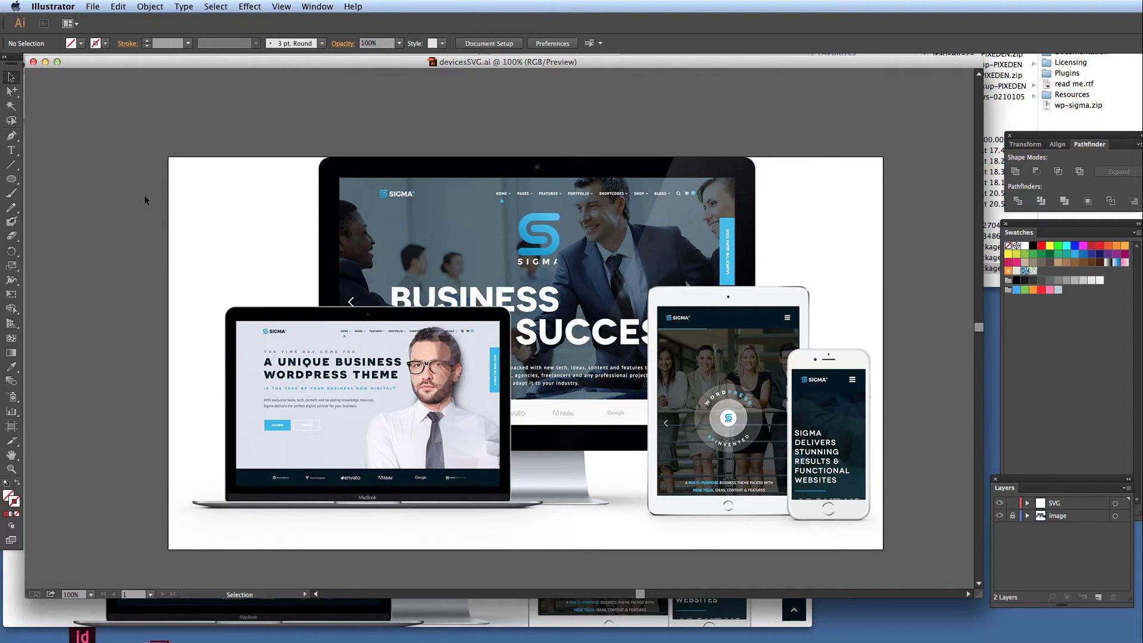
- Switch to Firefox and copy the landing page's address up to the wp-dev-sigma folder
click(309, 611)
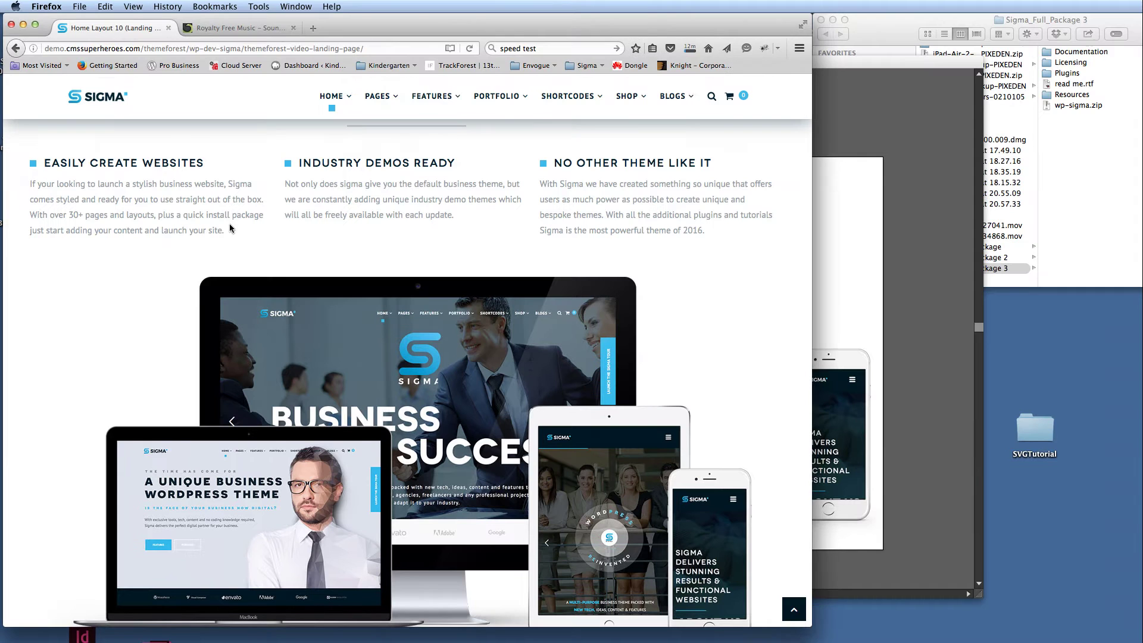
click(200, 48)
click(242, 49)
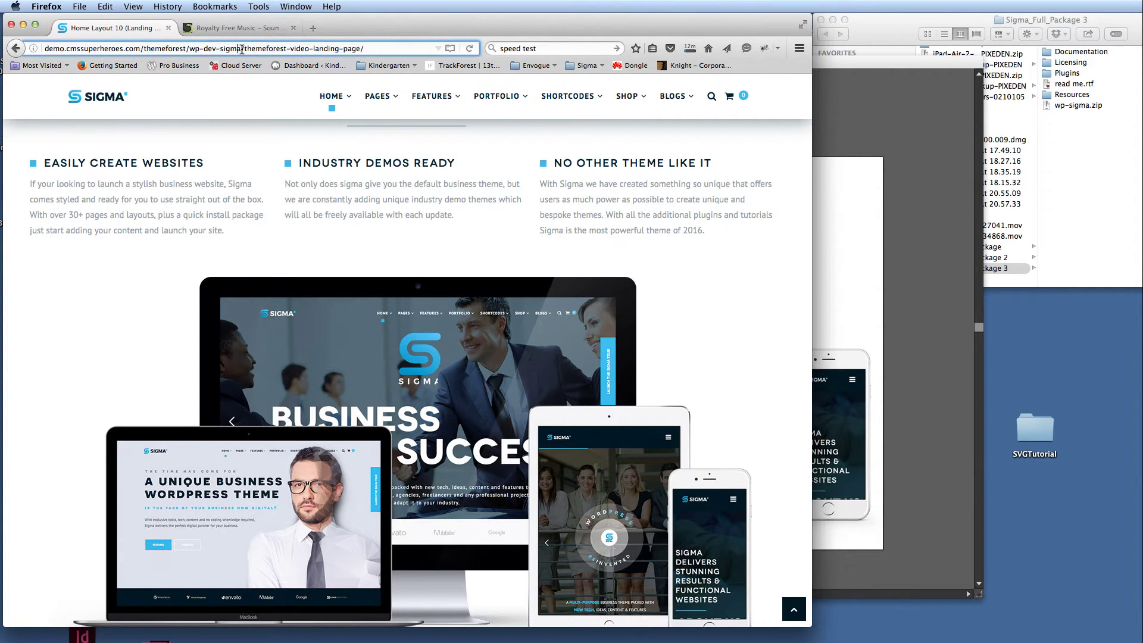
key(super+shift+Left)
key(super+c)
- Open the Sigma site's wp-admin dashboard in the second browser tab using the copied base address
click(233, 29)
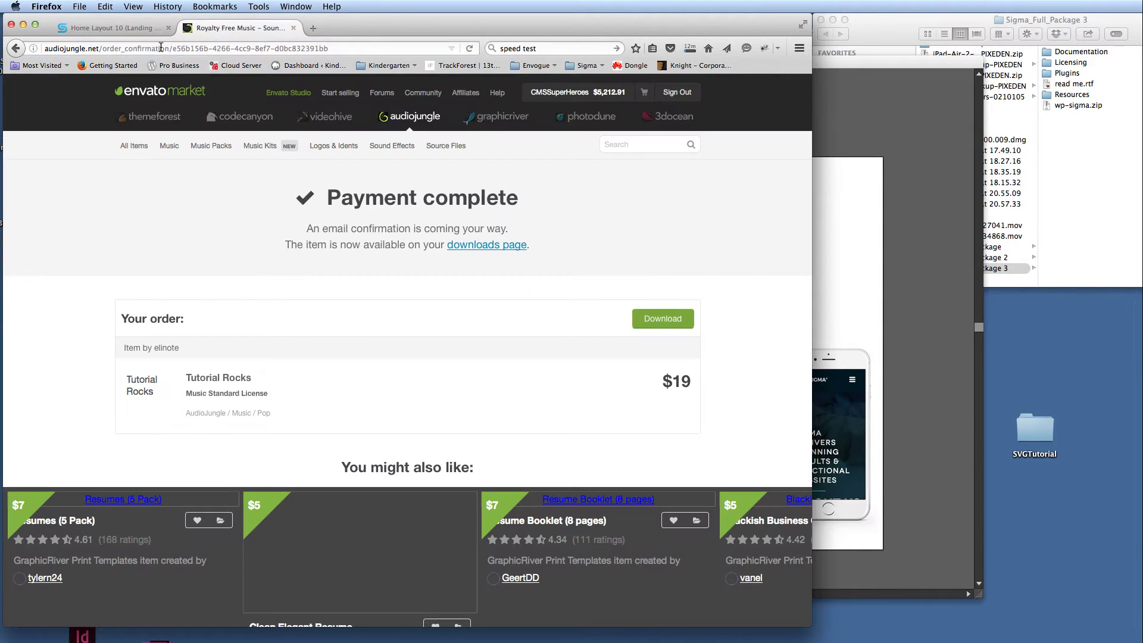
click(160, 48)
key(super+v)
text(wp-adm)
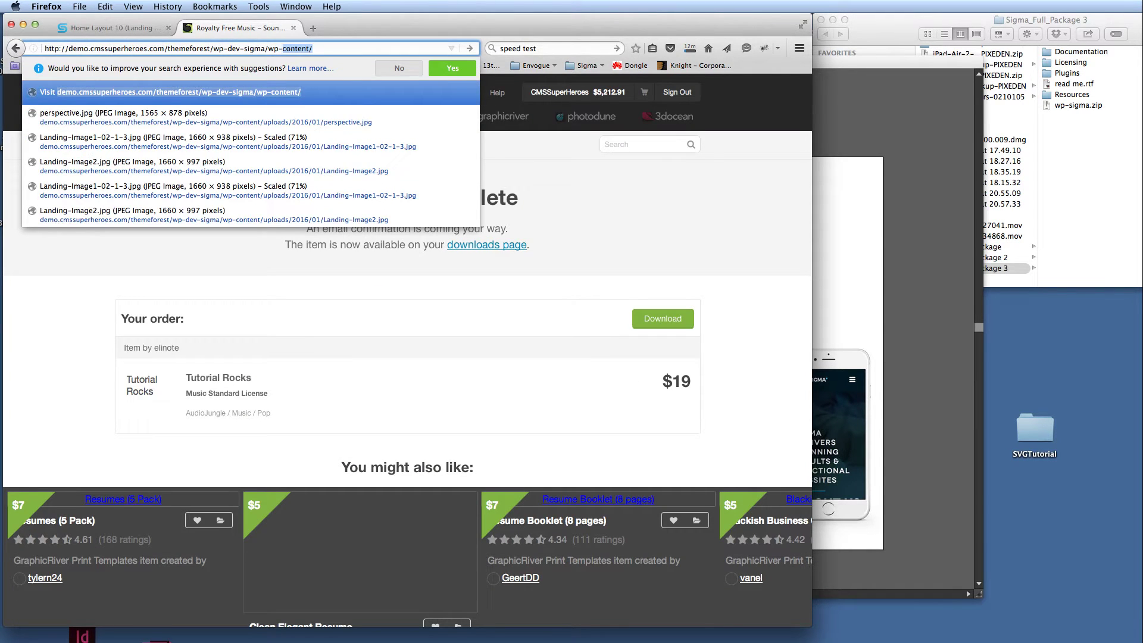
text(in)
key(Return)
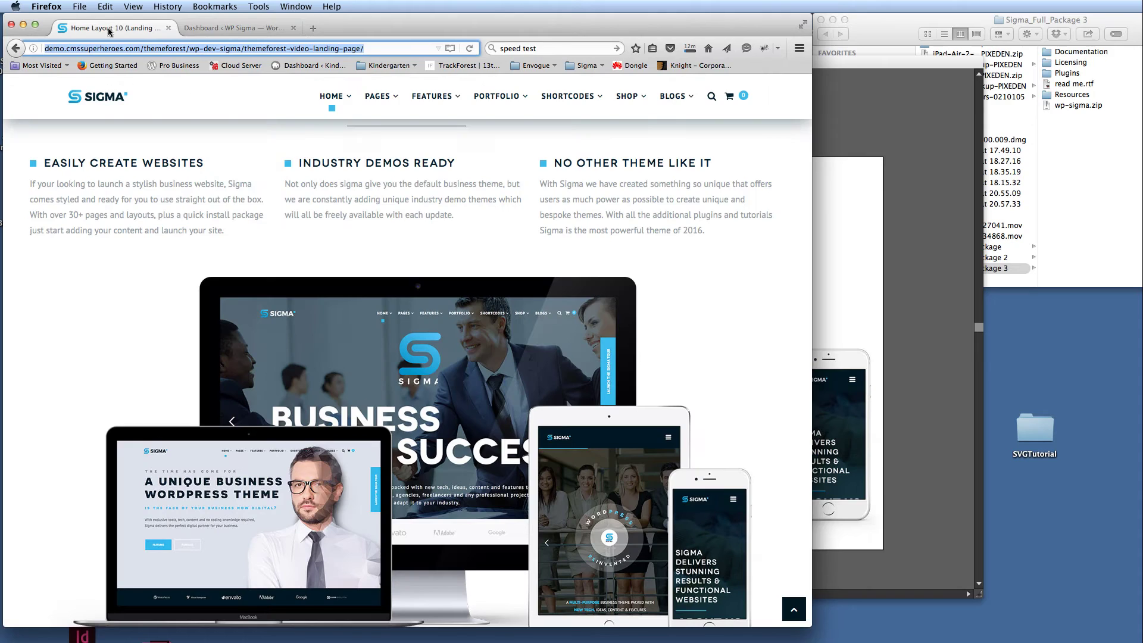
- Compare the device mockups on the Sigma landing page with the artwork in Illustrator
click(113, 28)
scroll(436, 356, down, 2)
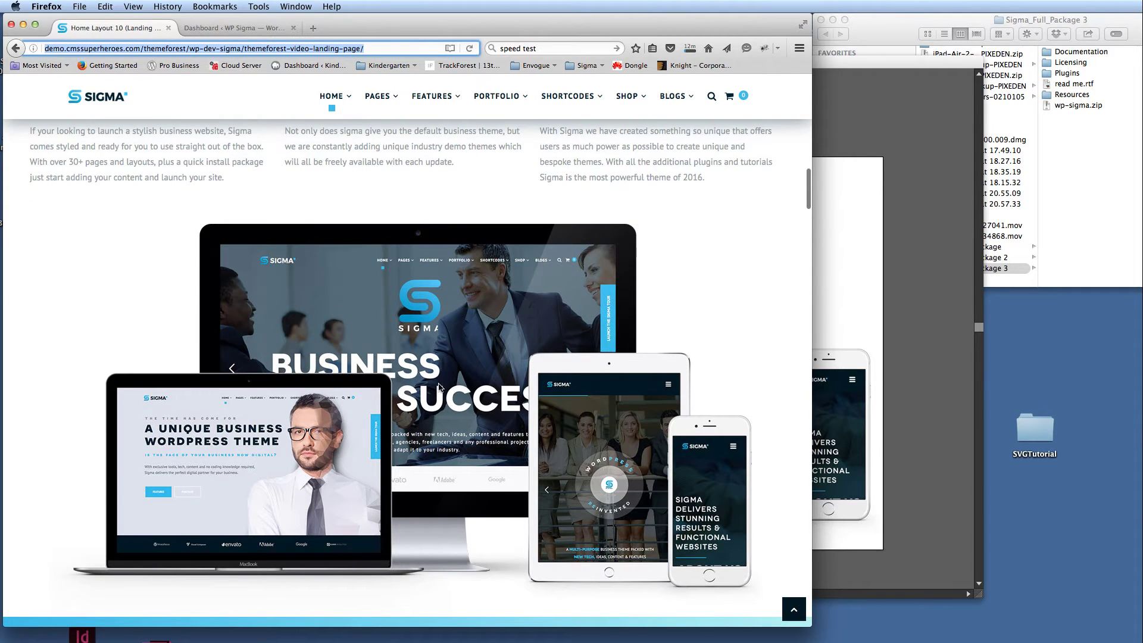
click(882, 331)
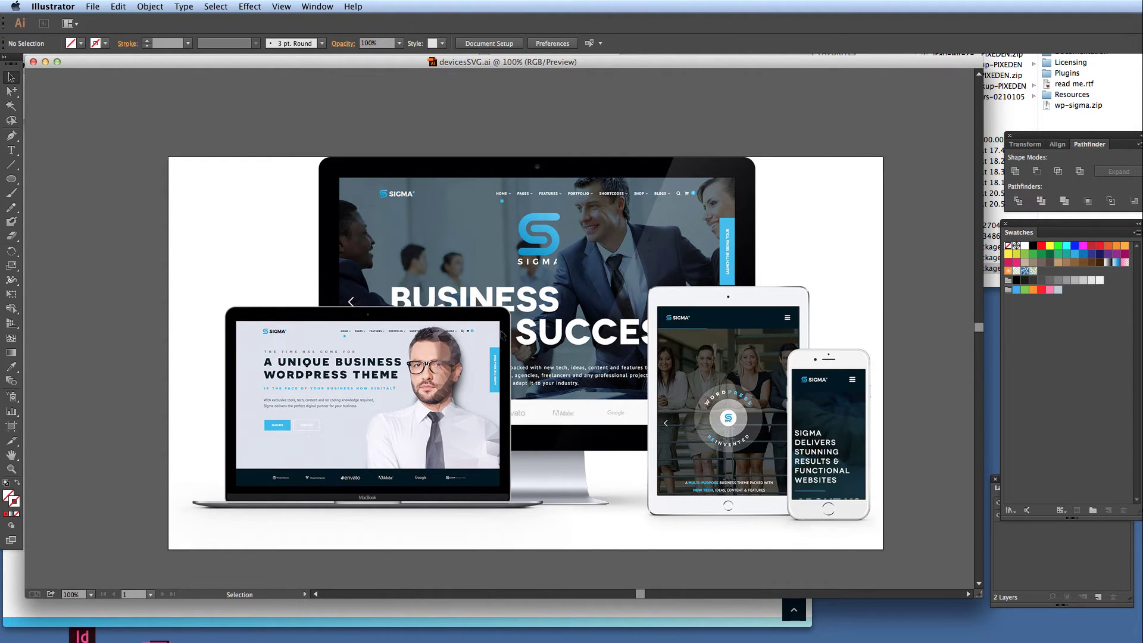
click(599, 614)
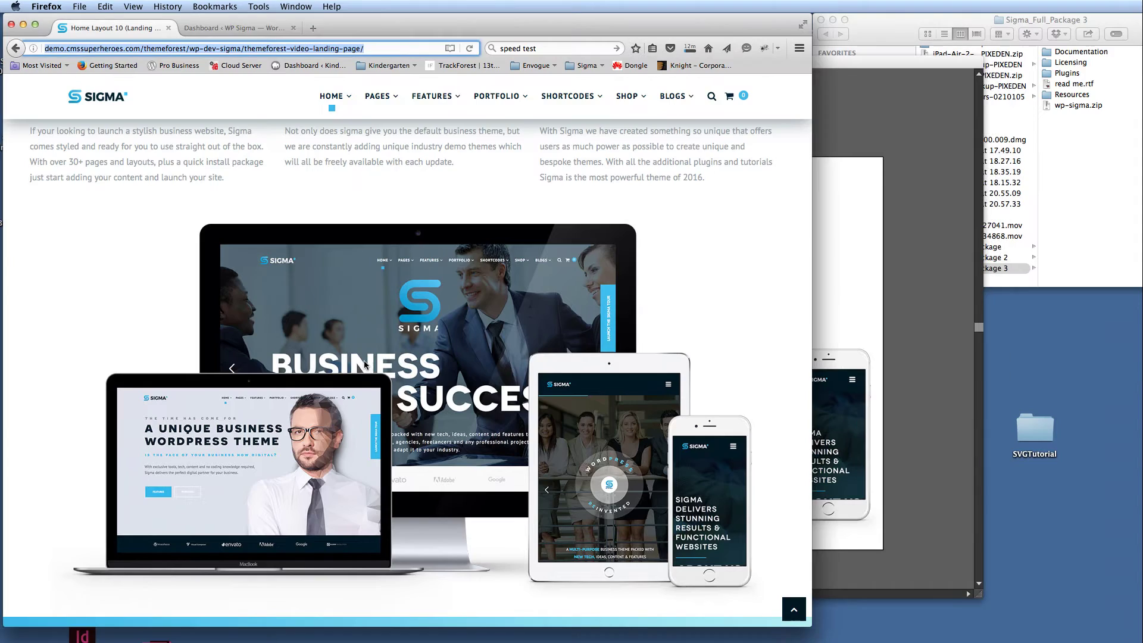
- Upload devices.jpg from the desktop's SVGTutorial folder to the WordPress Media Library and close the folder window
click(225, 28)
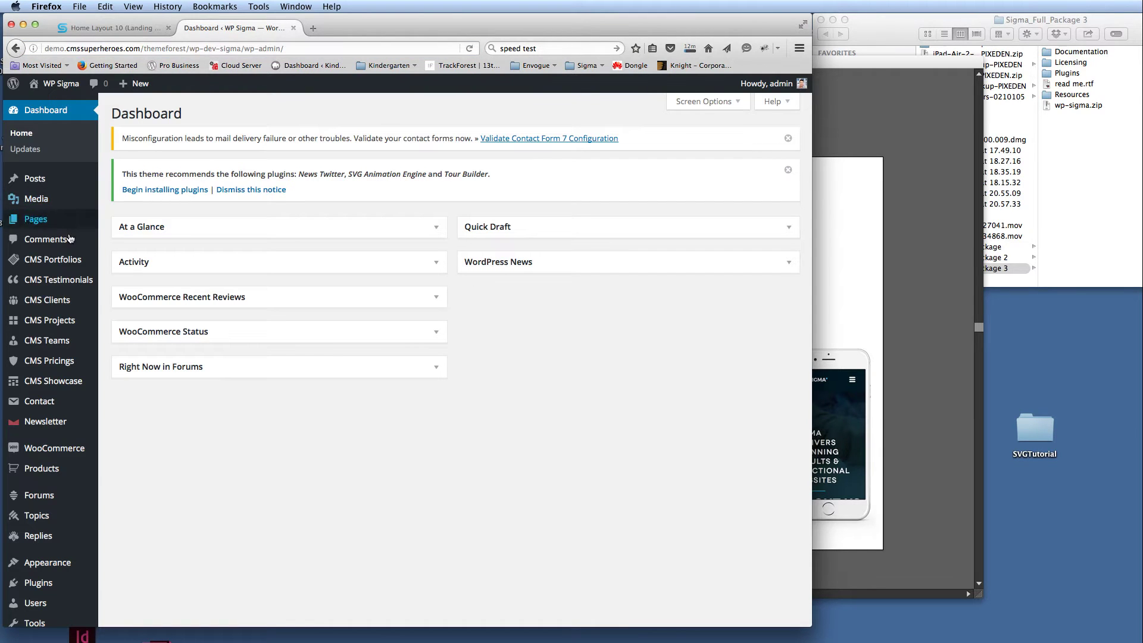
click(36, 199)
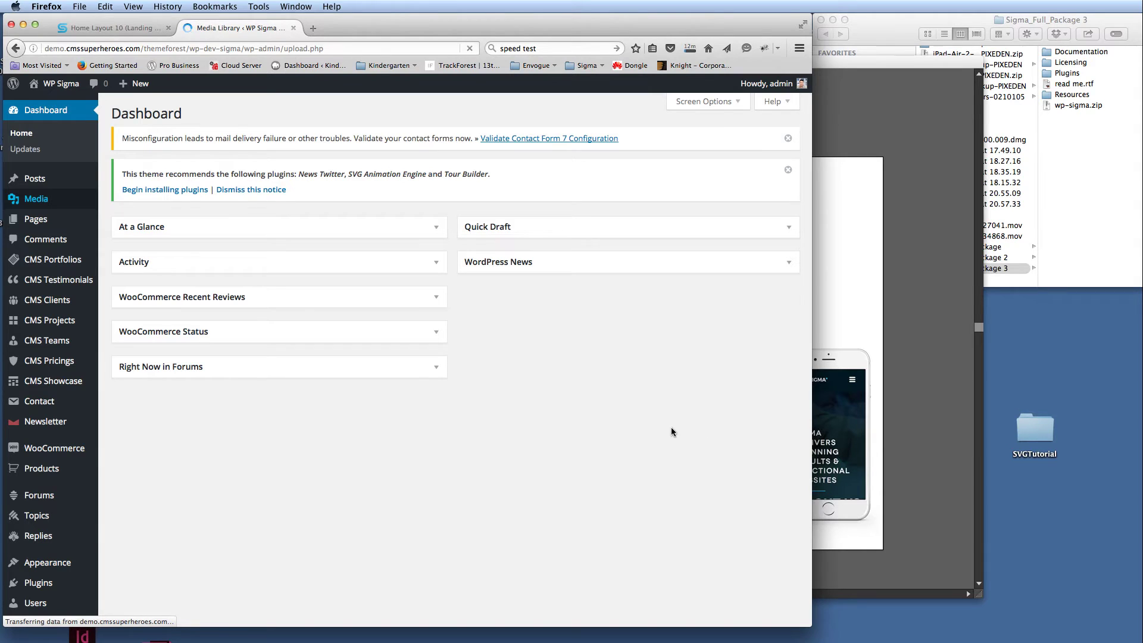
double_click(1030, 427)
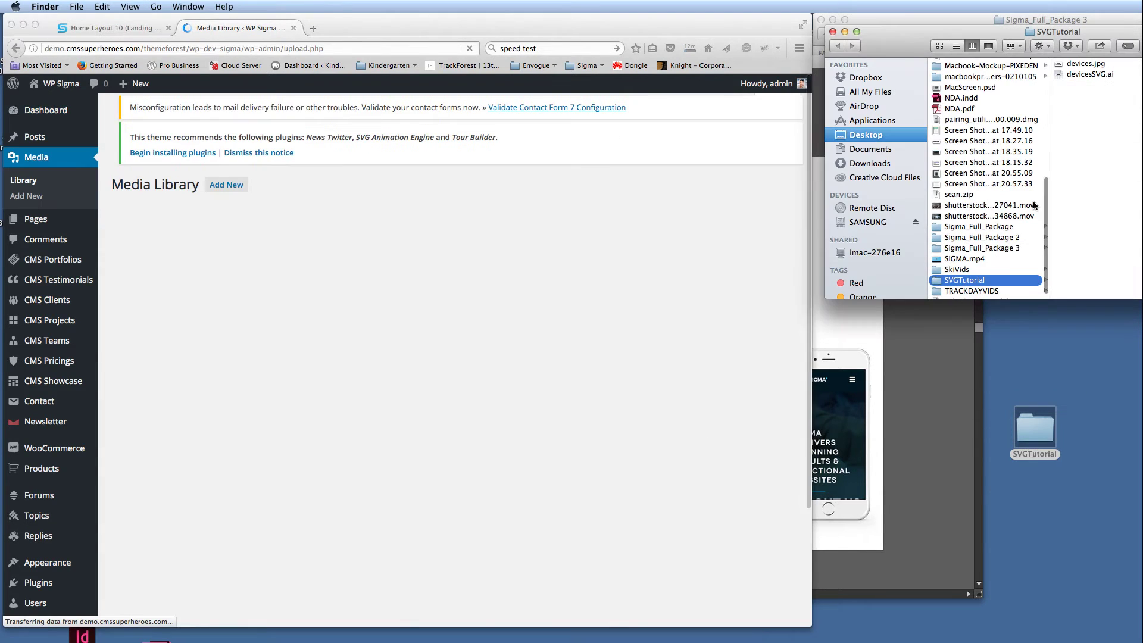
drag(1108, 54, 951, 363)
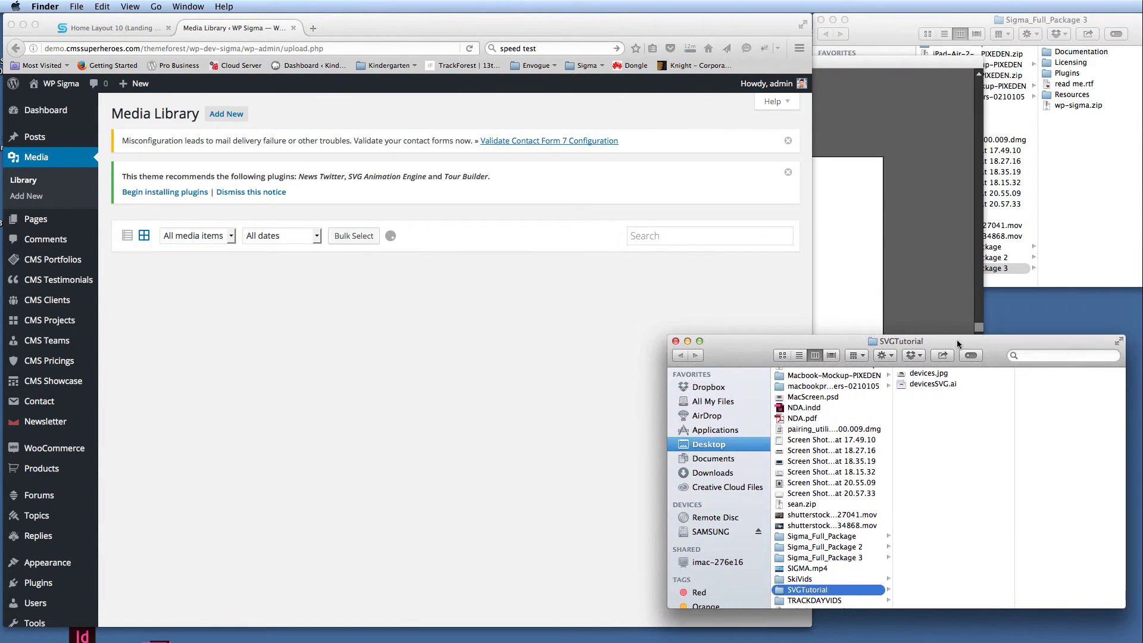
click(917, 374)
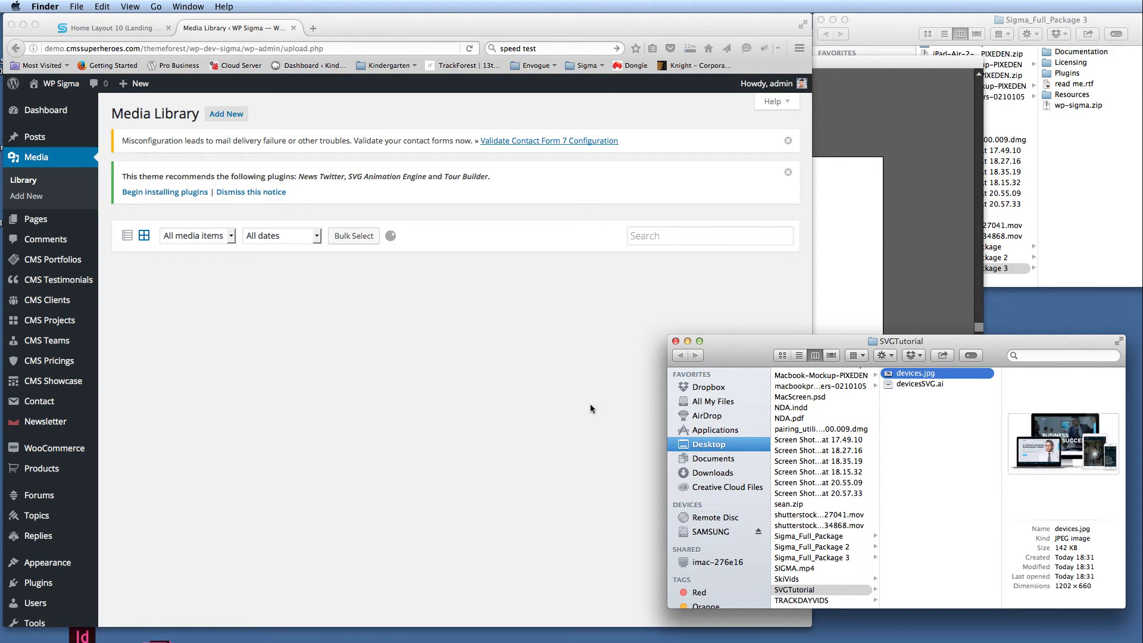
drag(887, 374, 379, 331)
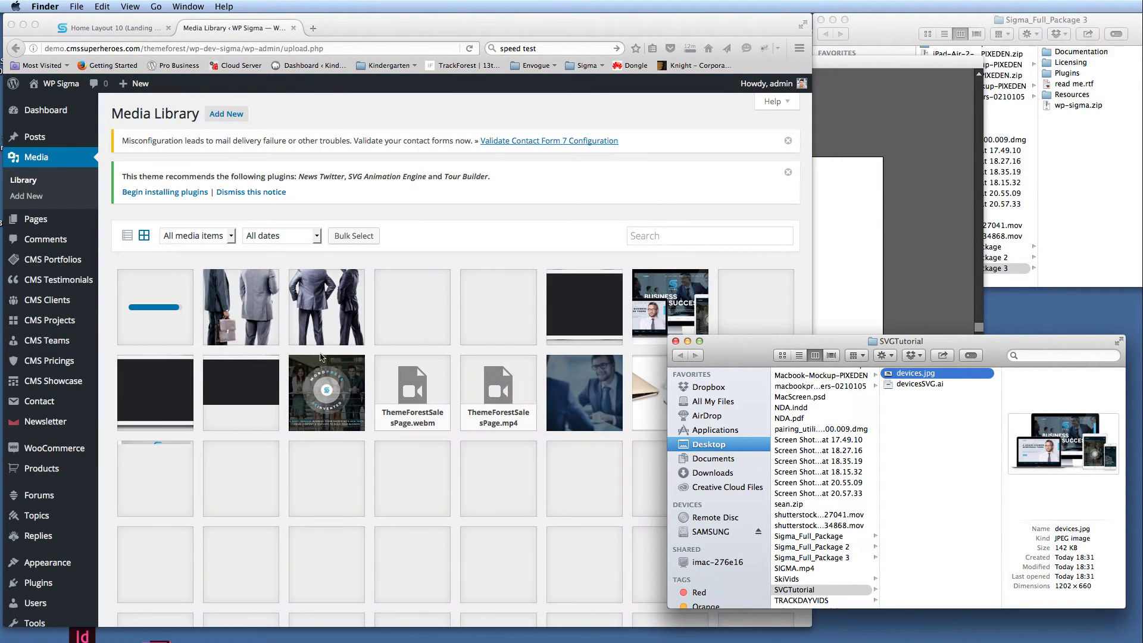
click(677, 343)
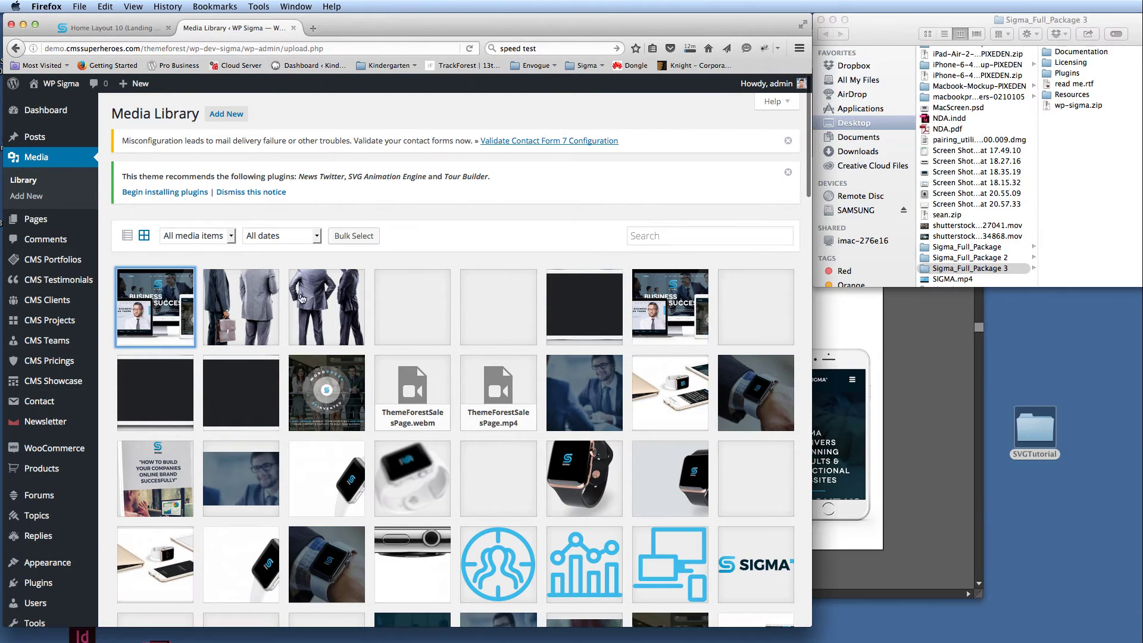
- Open the attachment details of the uploaded devices image and examine its file URL
click(172, 315)
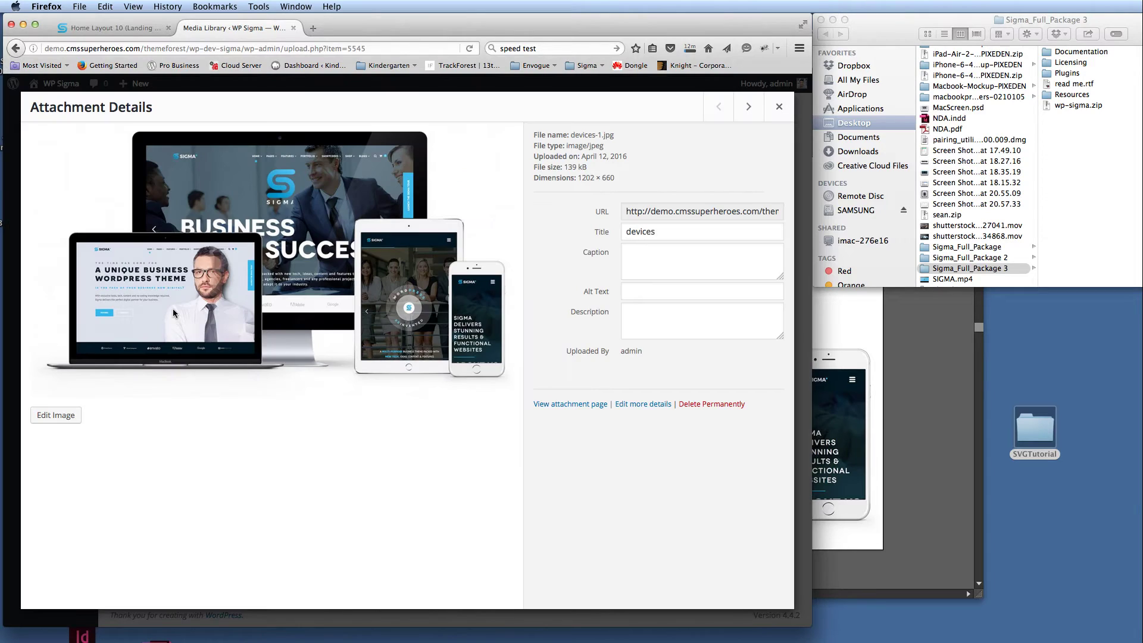
drag(627, 210, 800, 210)
click(687, 215)
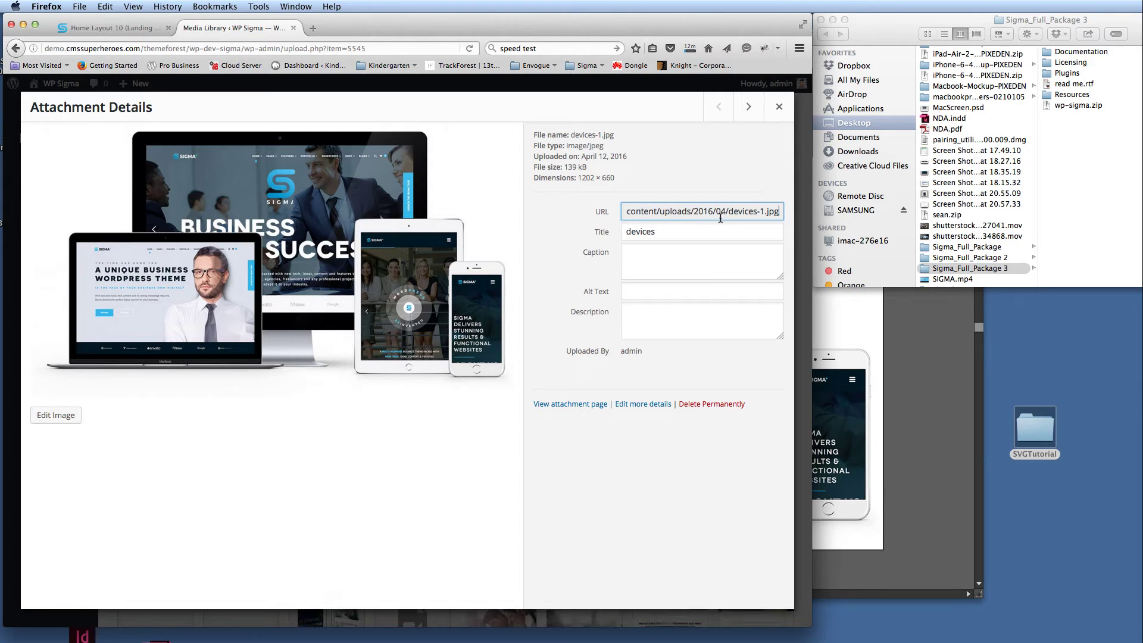
- Switch to Illustrator and save the artwork as devicesSVG.svg in SVG format in the SVGTutorial folder, proceeding to the SVG options
click(880, 339)
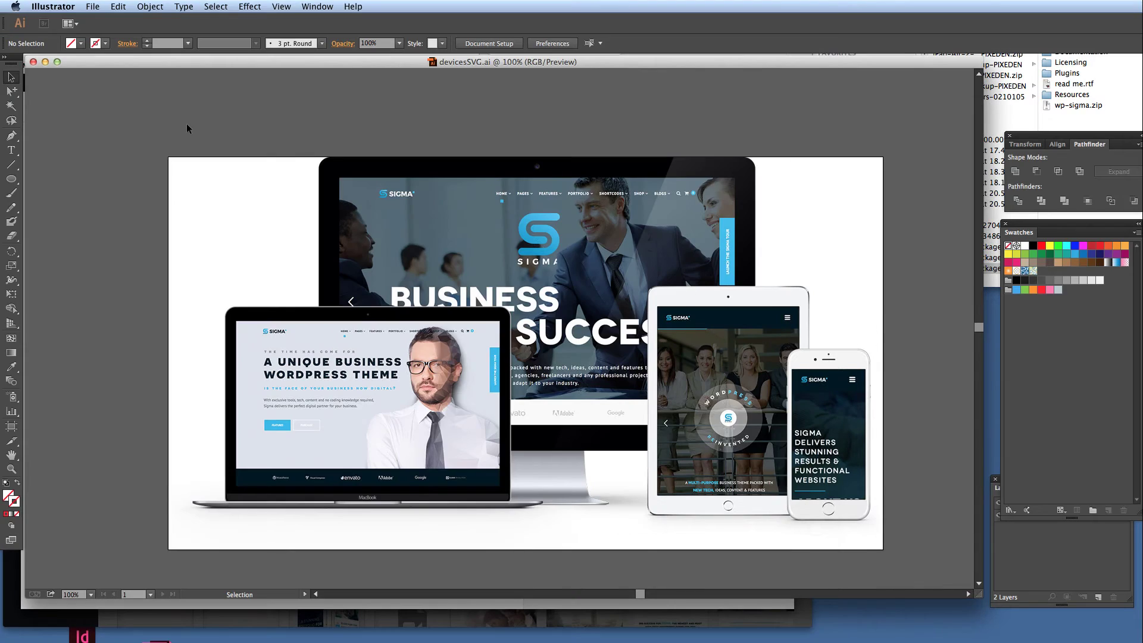
click(94, 7)
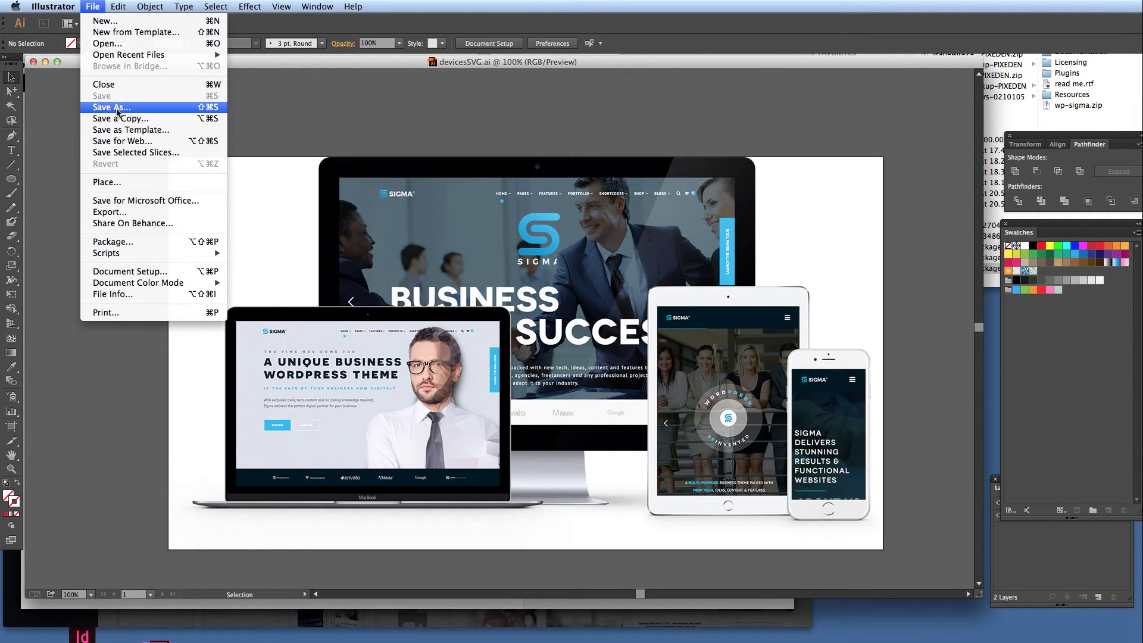
click(118, 109)
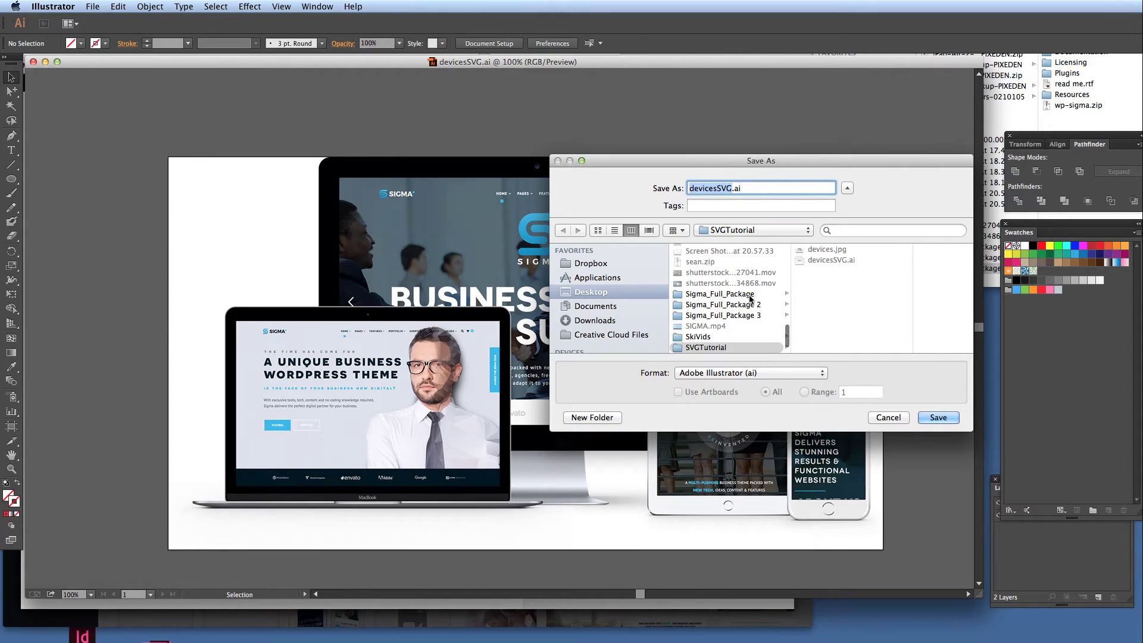
click(747, 376)
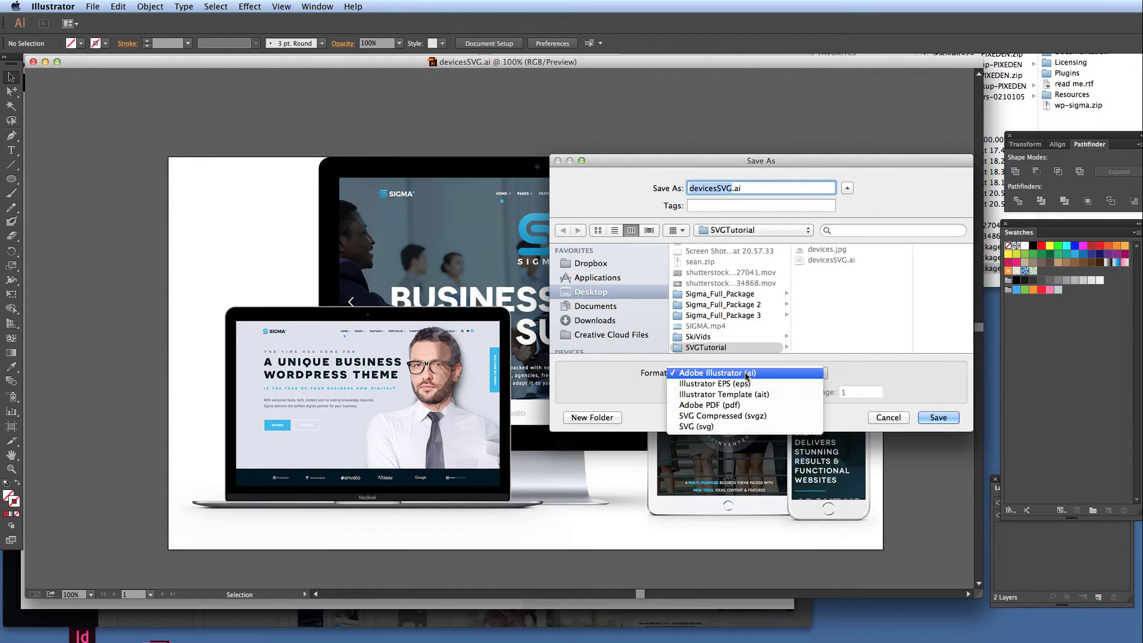
click(710, 426)
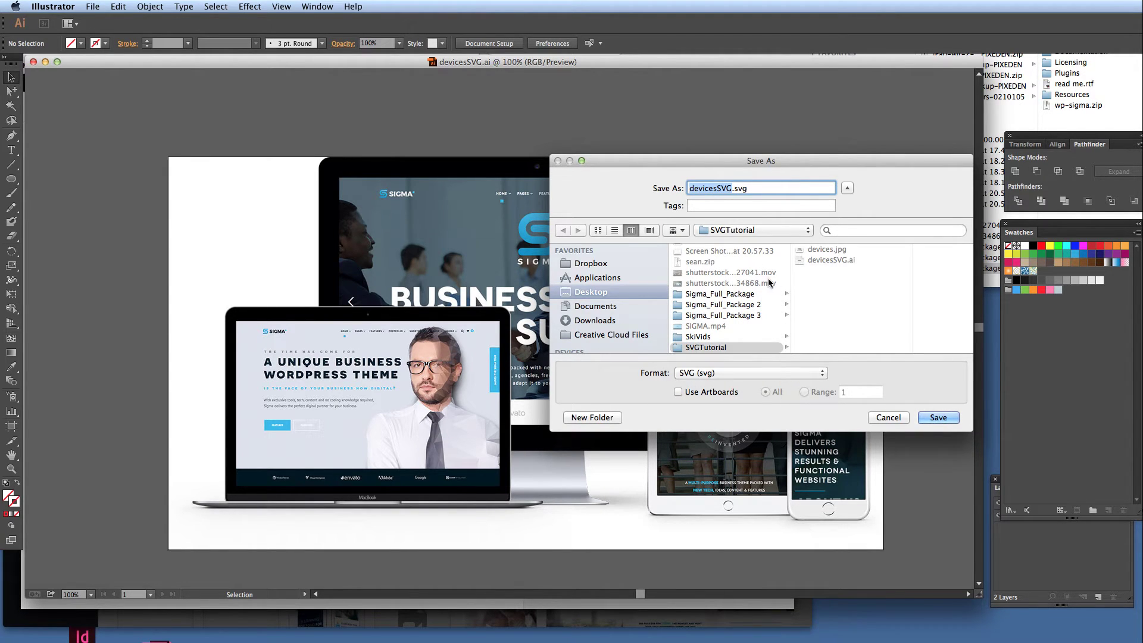
click(939, 418)
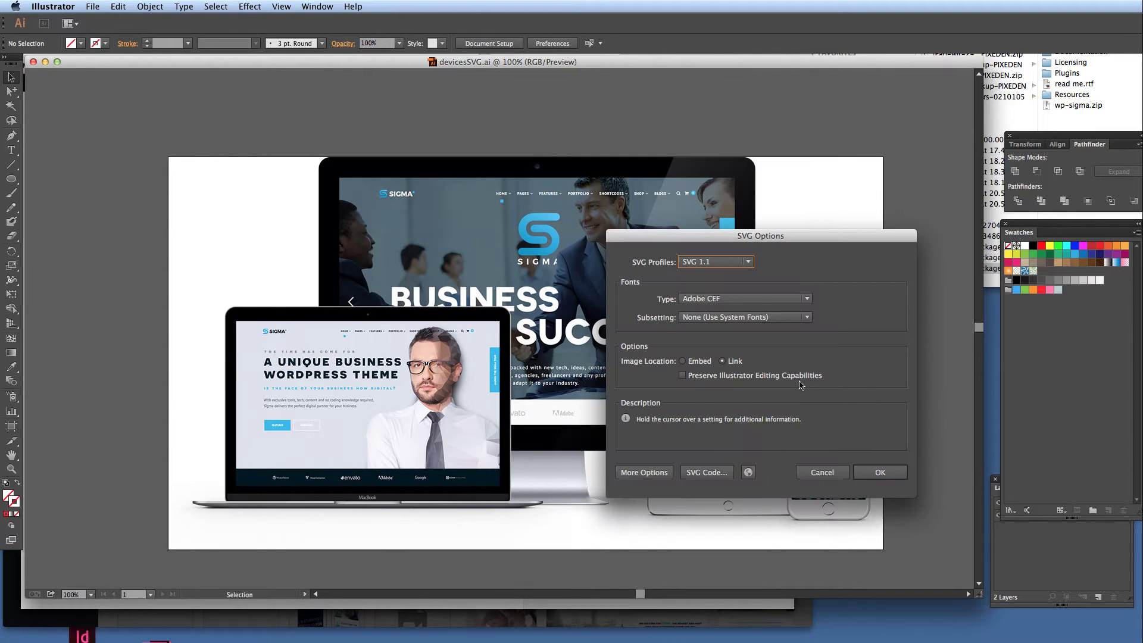
- Turn off Output fewer <tspan> elements in the advanced SVG options, and display the SVG code in an enlarged TextEdit window
click(642, 471)
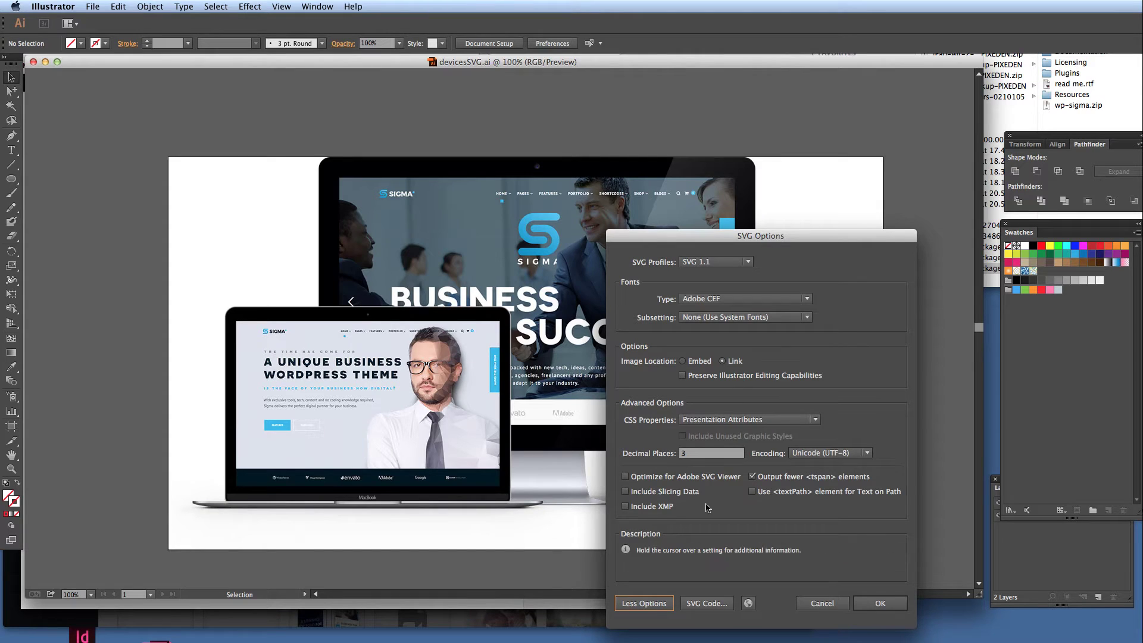
click(752, 477)
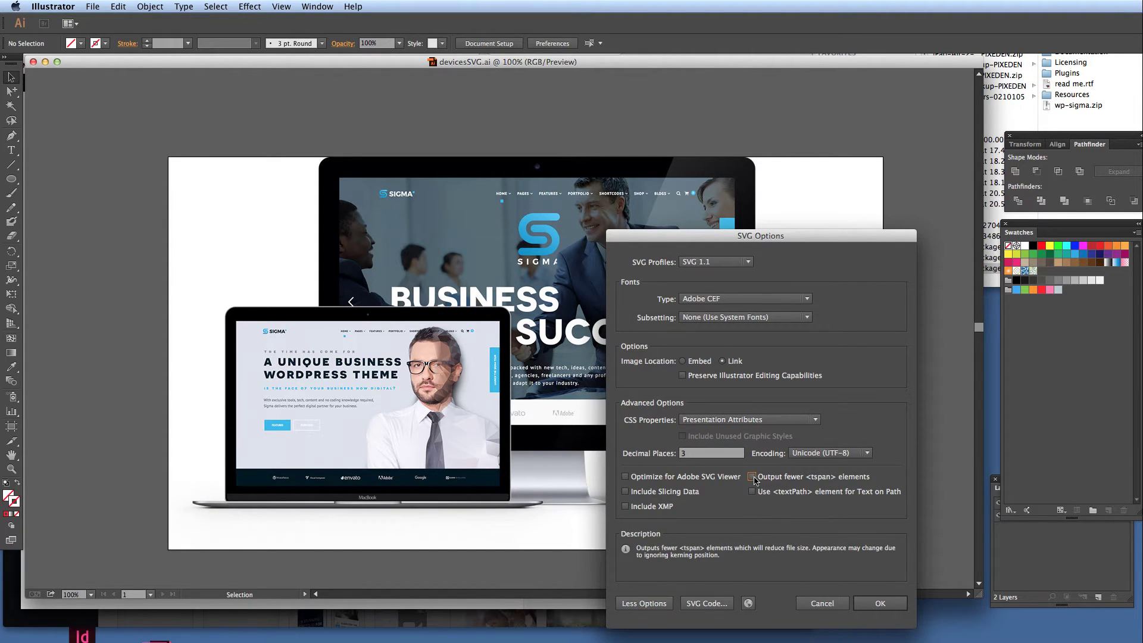
click(707, 604)
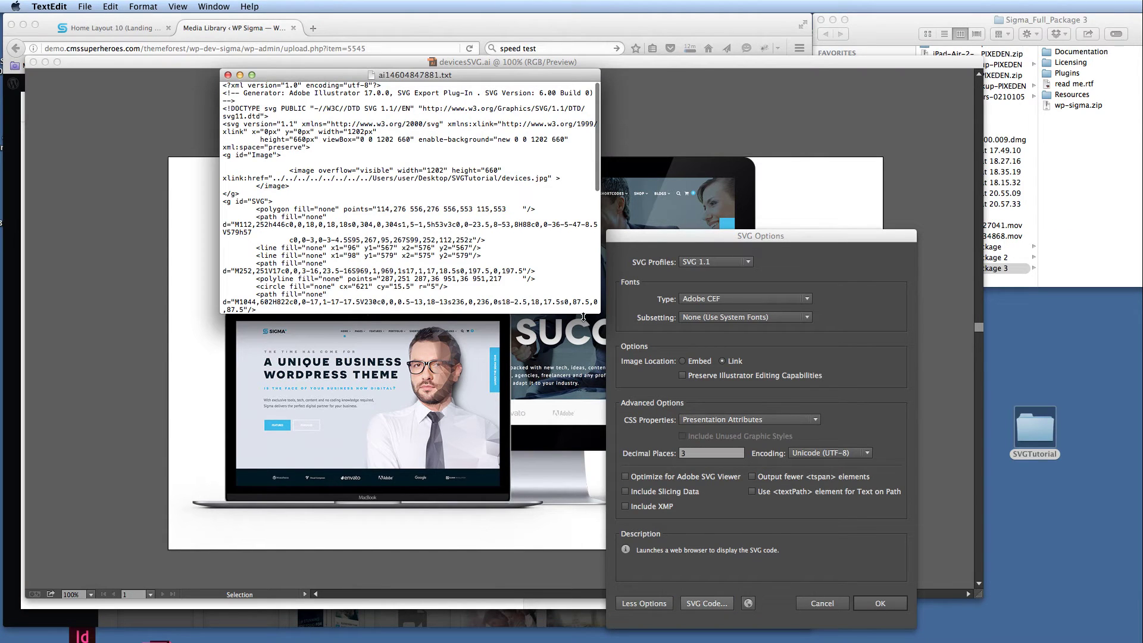
drag(598, 311, 936, 527)
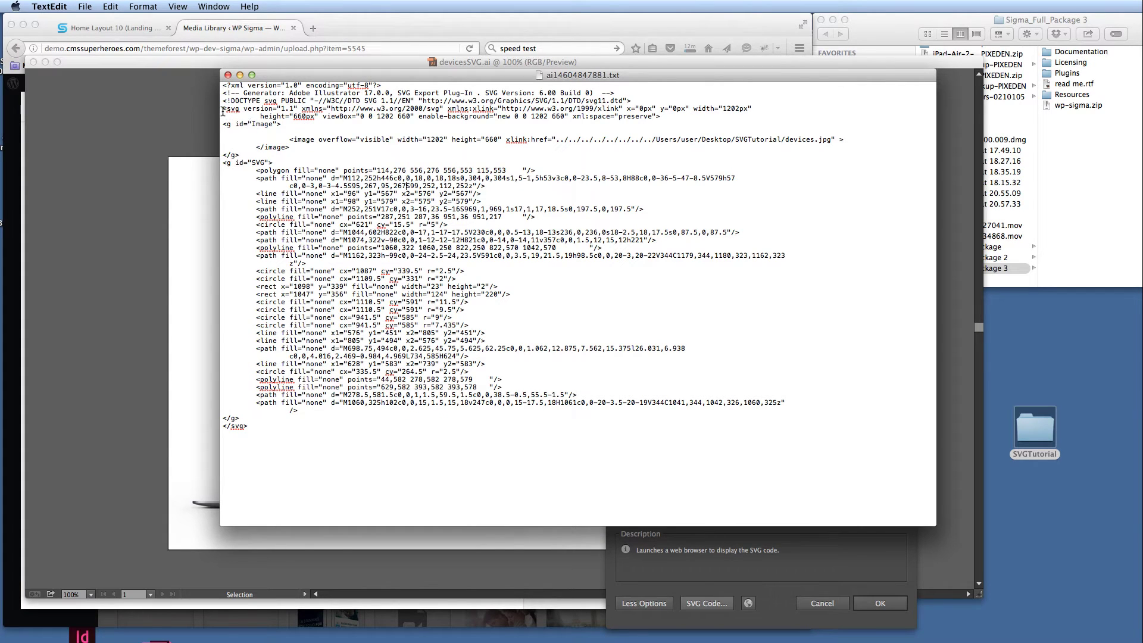
- Select the SVG code from the opening <svg> tag through the closing </svg> tag, excluding the XML header lines
drag(222, 110, 318, 453)
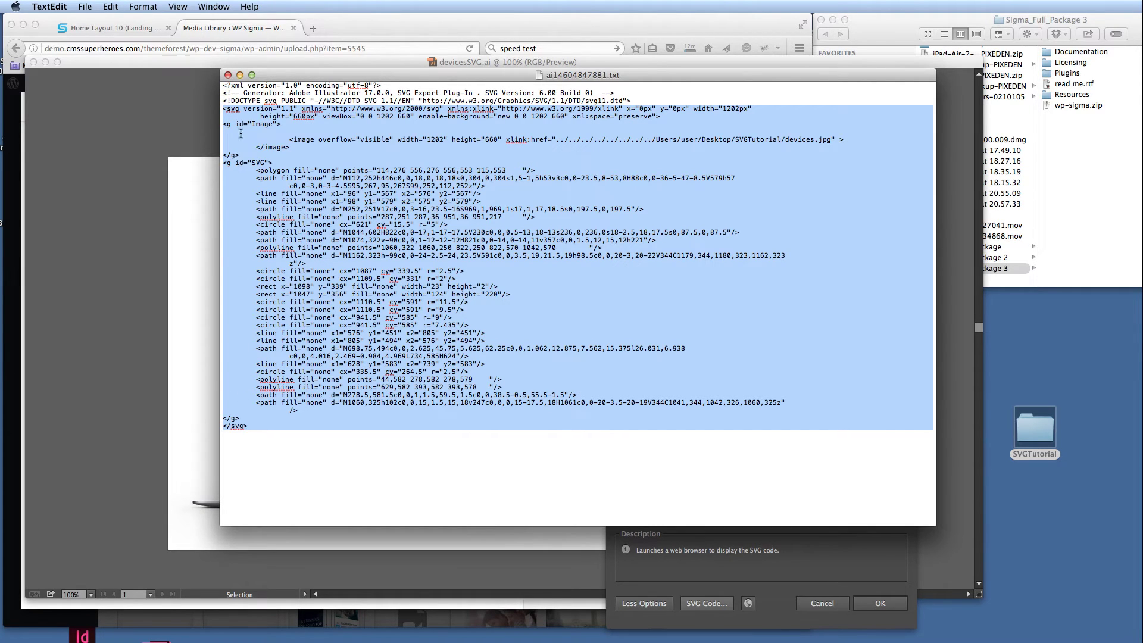
click(239, 93)
drag(222, 85, 294, 439)
click(234, 110)
- Open animator.html from the animator folder of the Enlivenem plugin in Sigma_Full_Package 3's Plugins folder
click(1111, 23)
click(1069, 73)
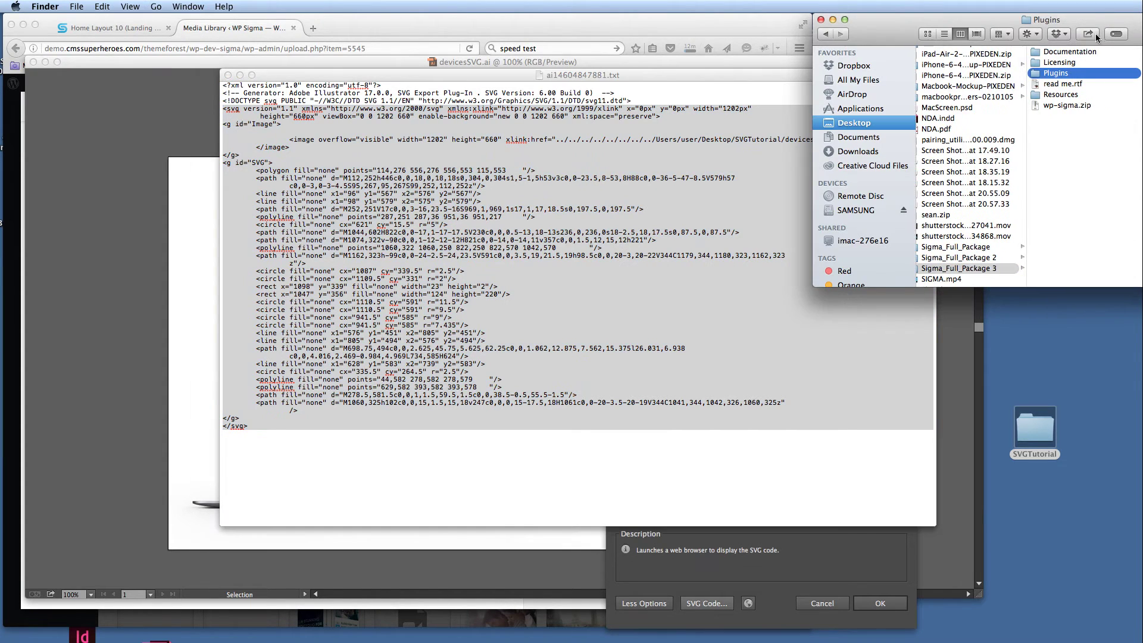
drag(1105, 25, 988, 16)
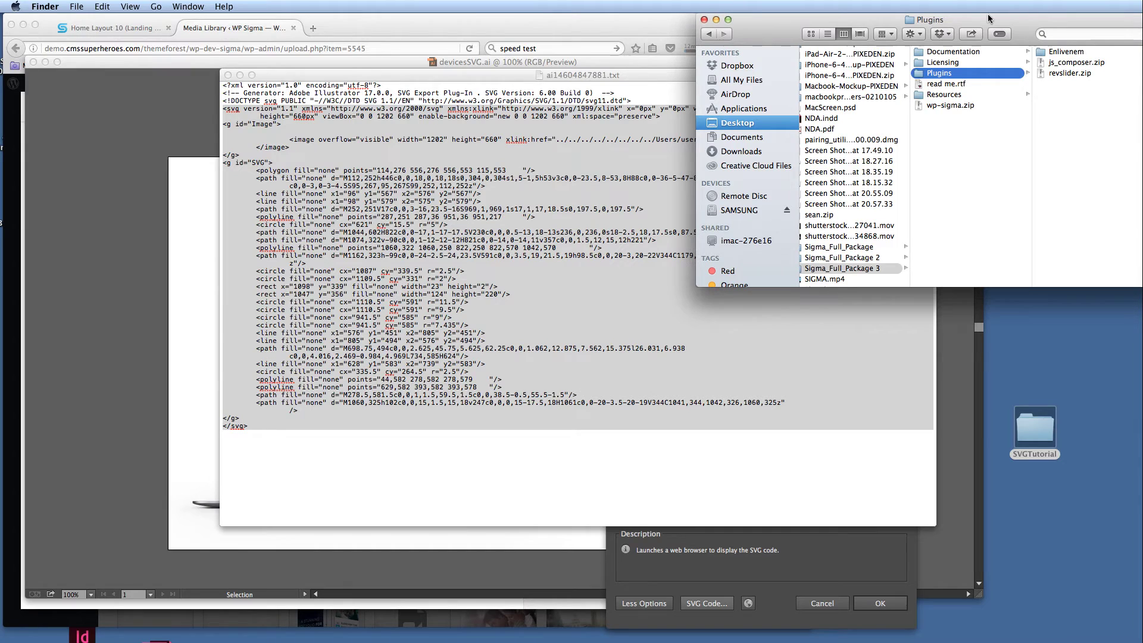
key(Right)
click(1059, 53)
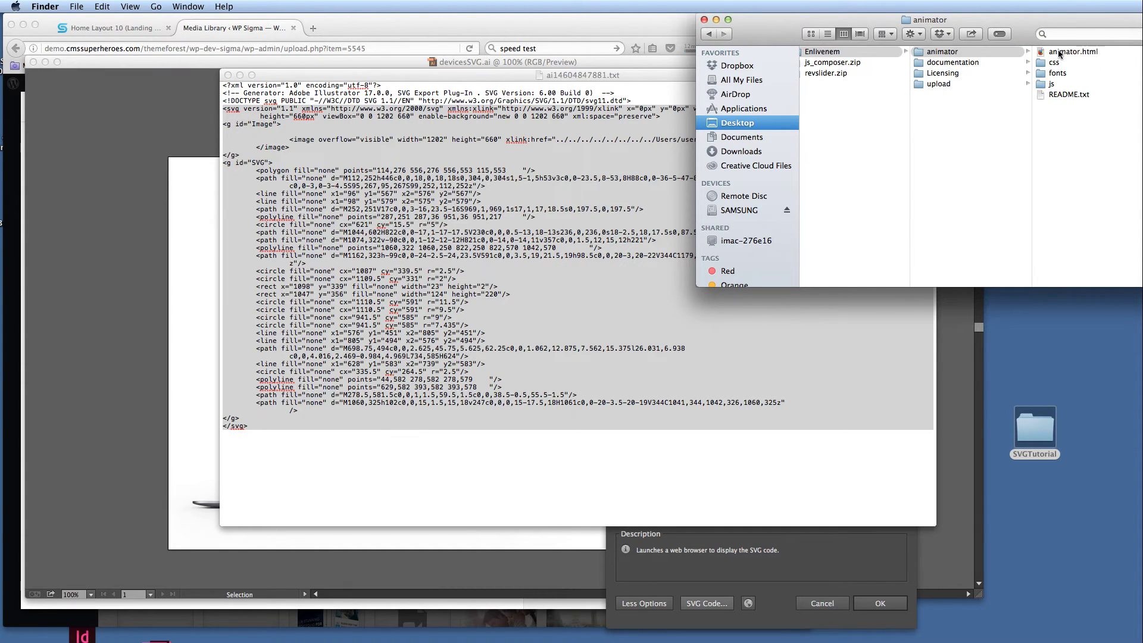
click(1061, 52)
double_click(977, 54)
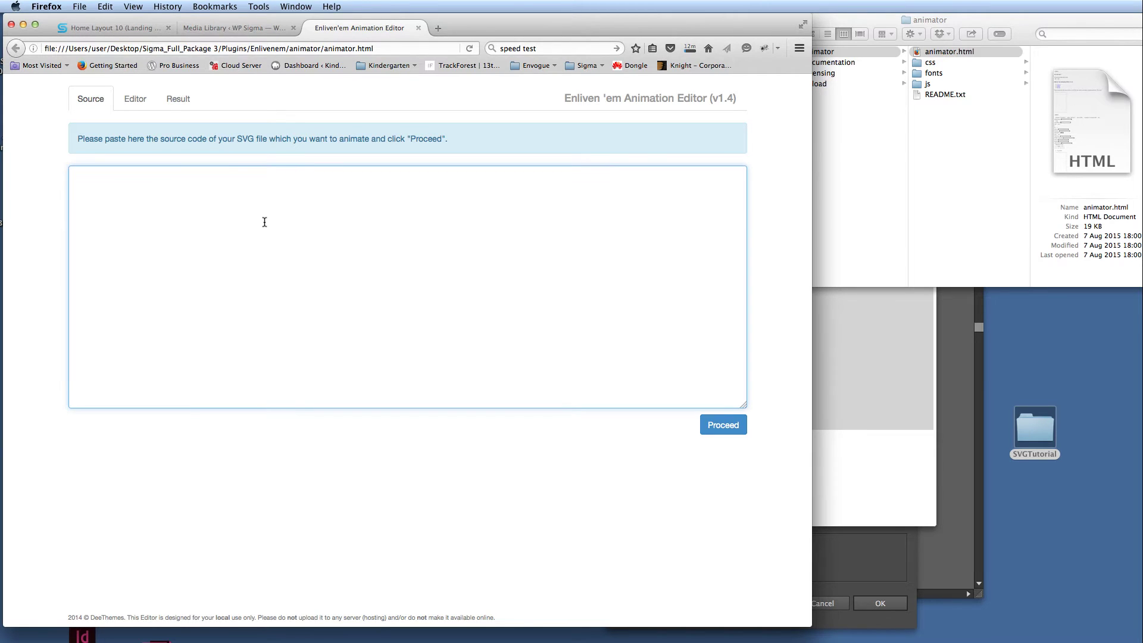
- Paste the copied SVG code as the animation source and proceed to the editor
key(super+v)
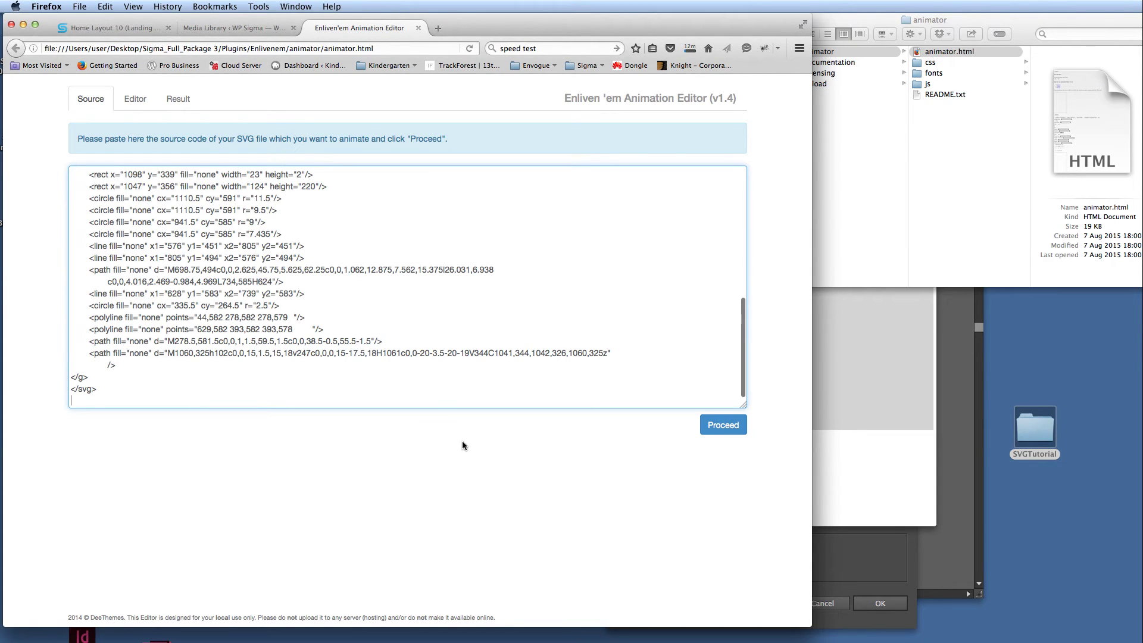
click(723, 424)
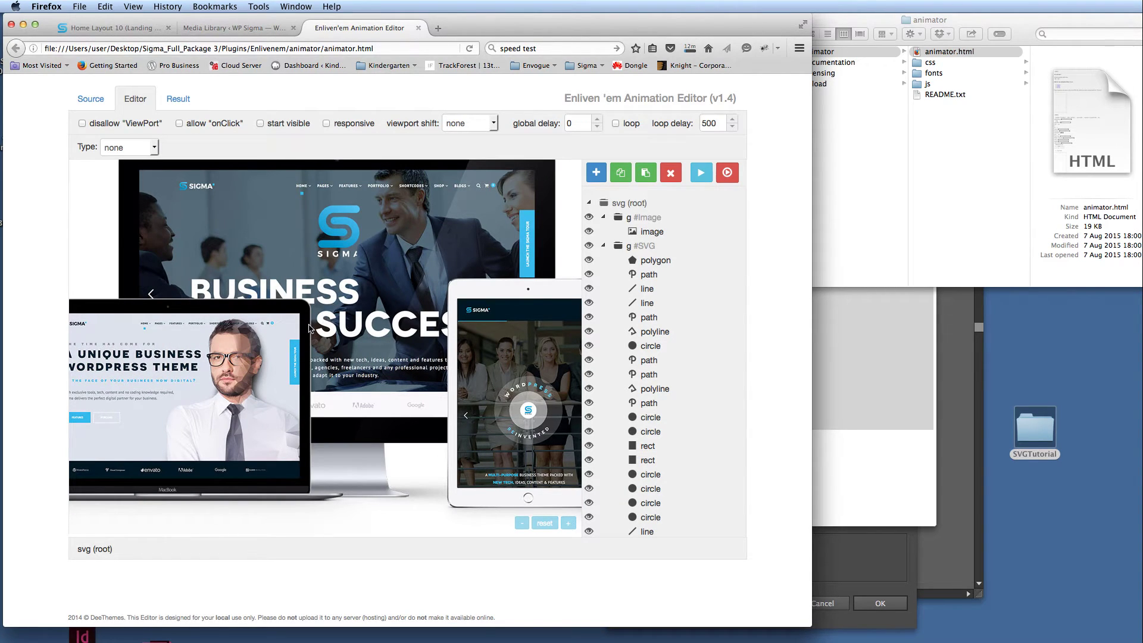
- Return to the SVG source, discarding unsaved editor data, and select the local devices.jpg path in the image's xlink:href attribute
click(91, 98)
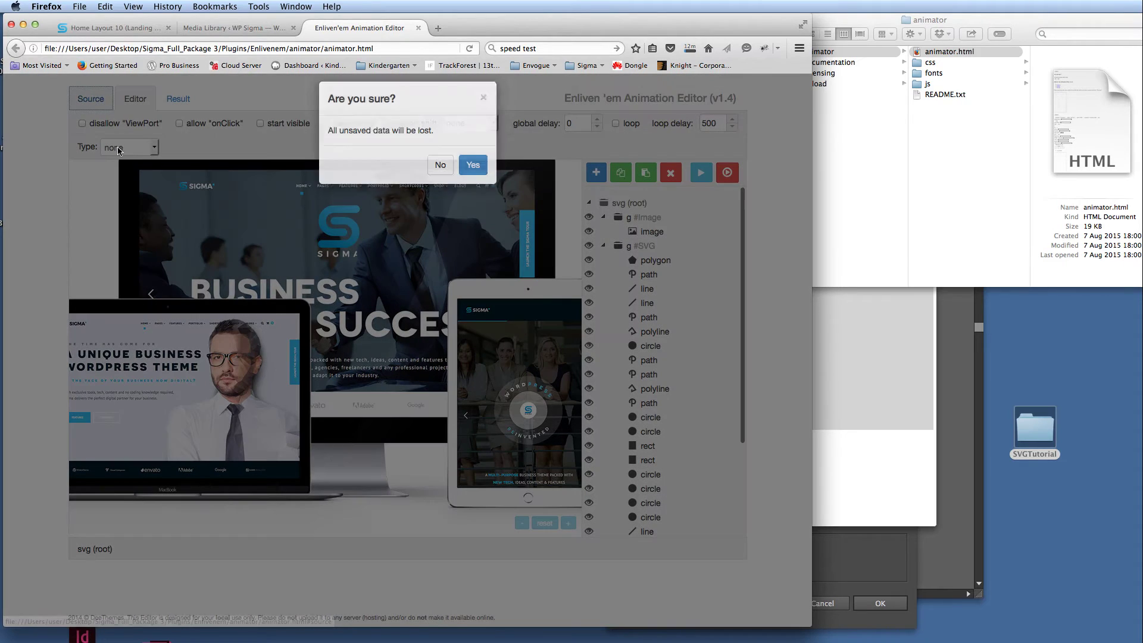
click(472, 175)
scroll(272, 305, up, 10)
click(352, 223)
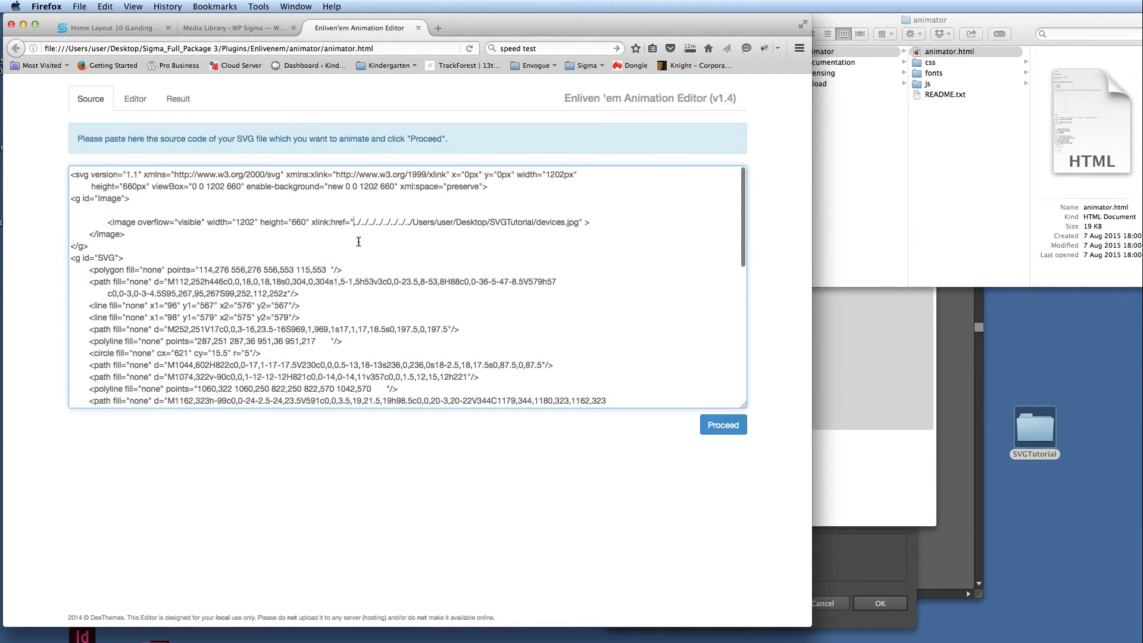
drag(108, 222, 120, 234)
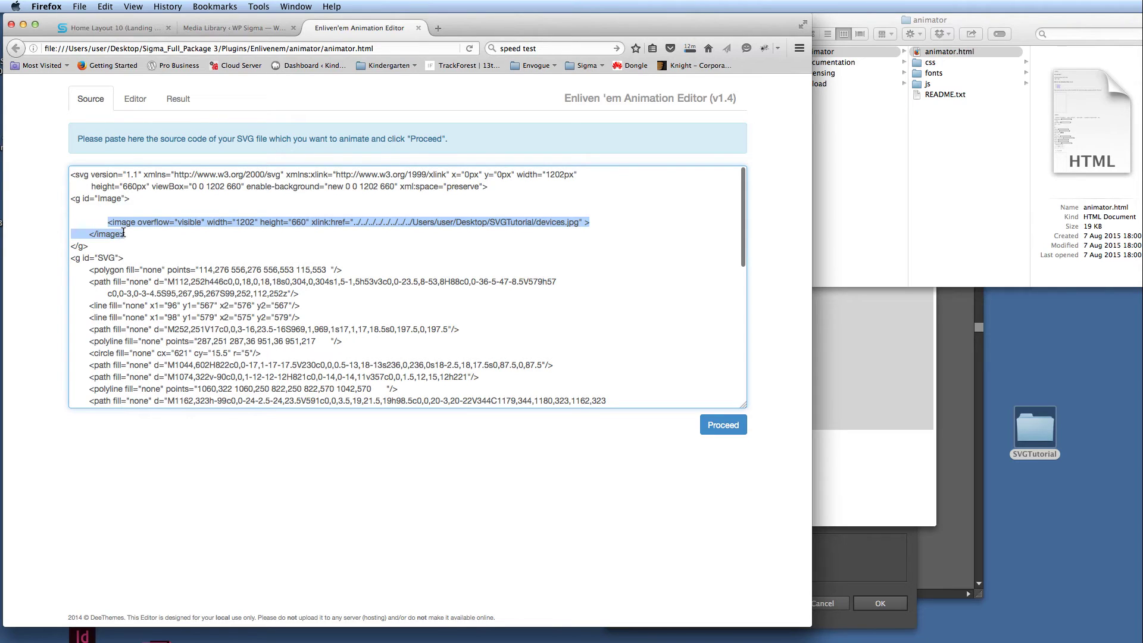
drag(71, 199, 130, 199)
click(136, 221)
drag(354, 222, 575, 225)
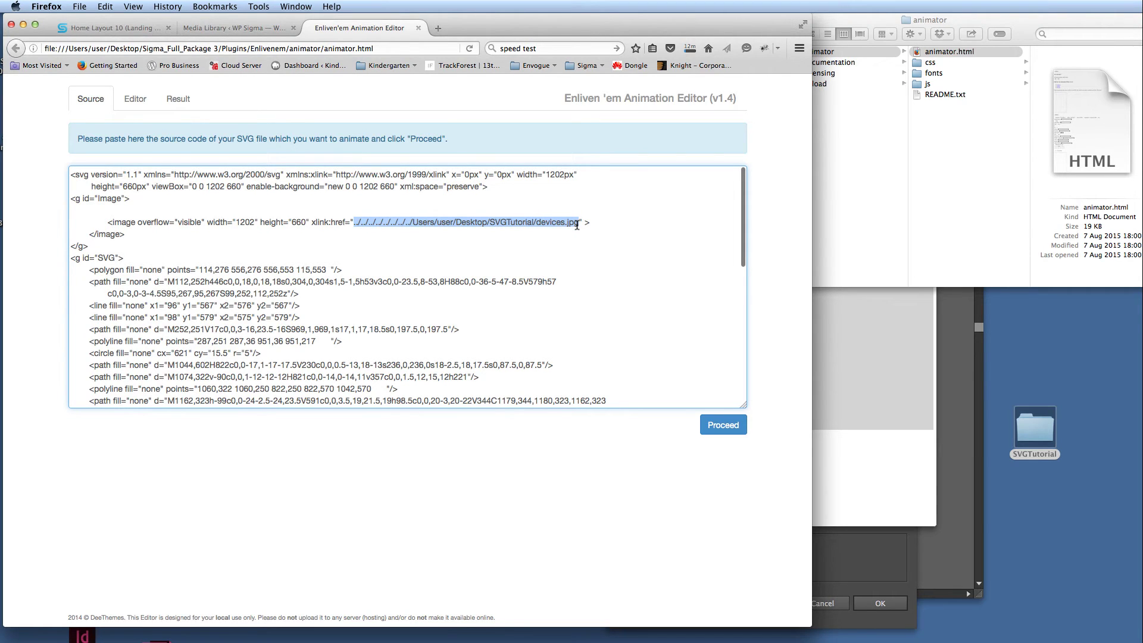
- Switch to Illustrator and cancel the open SVG Options dialog
click(877, 387)
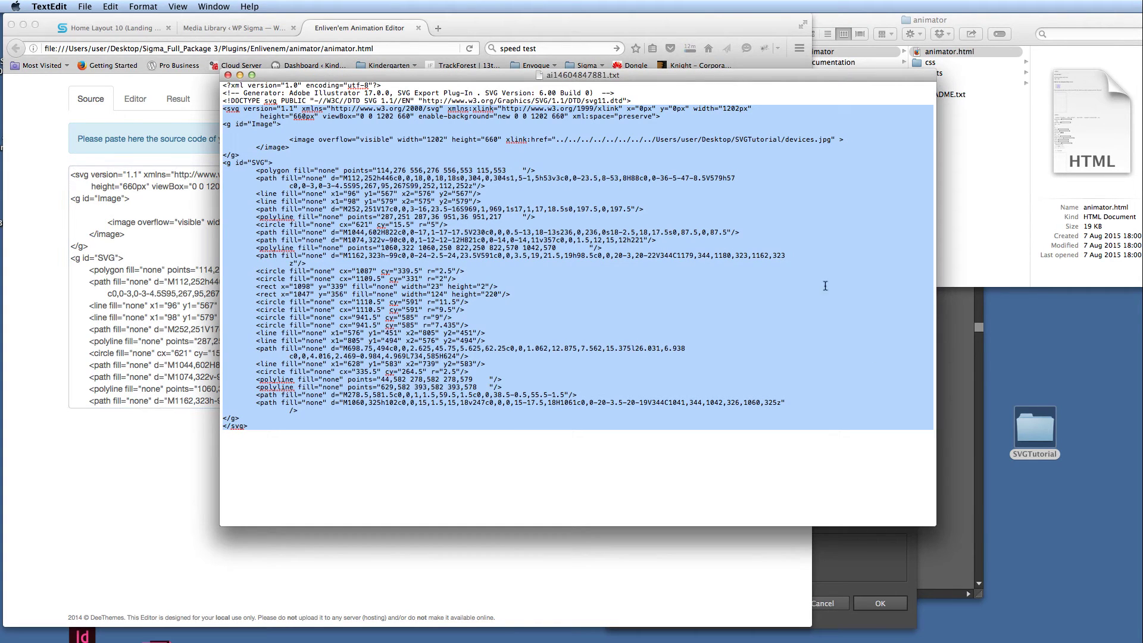
click(953, 531)
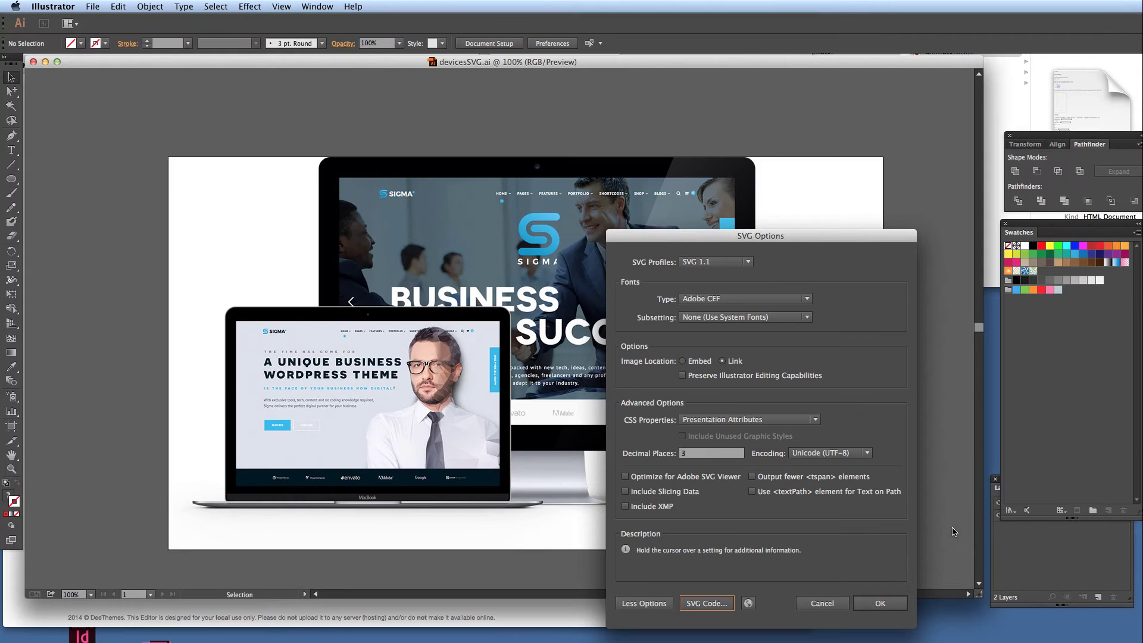
click(821, 604)
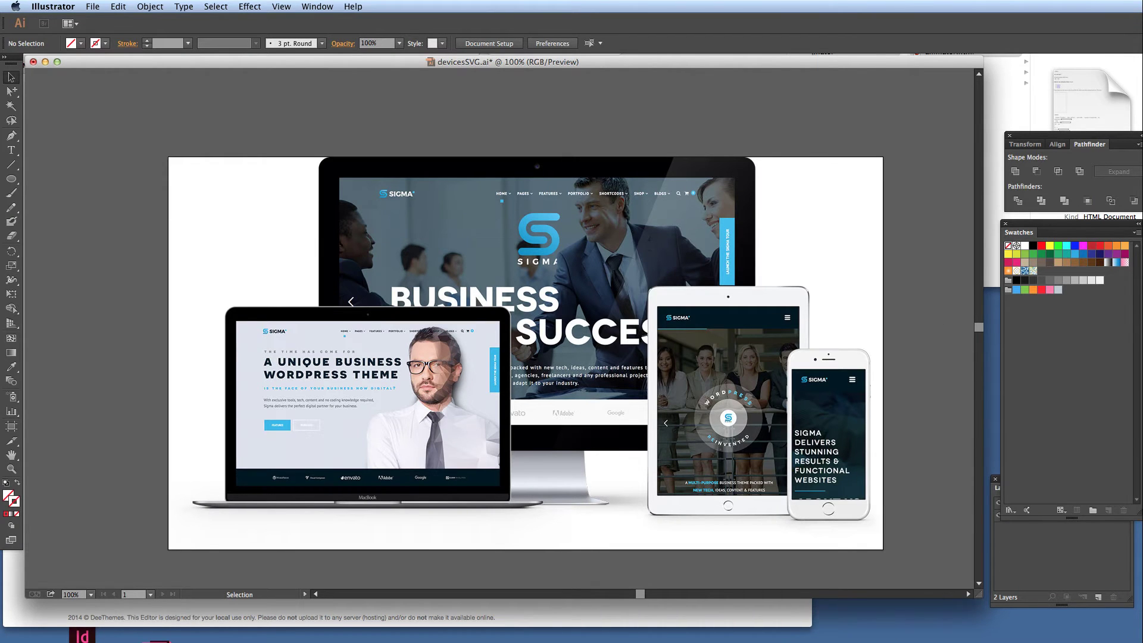
- Switch to Firefox and replace the selected local path with the uploaded devices-1.jpg file URL copied from the WordPress attachment details
key(super+Tab)
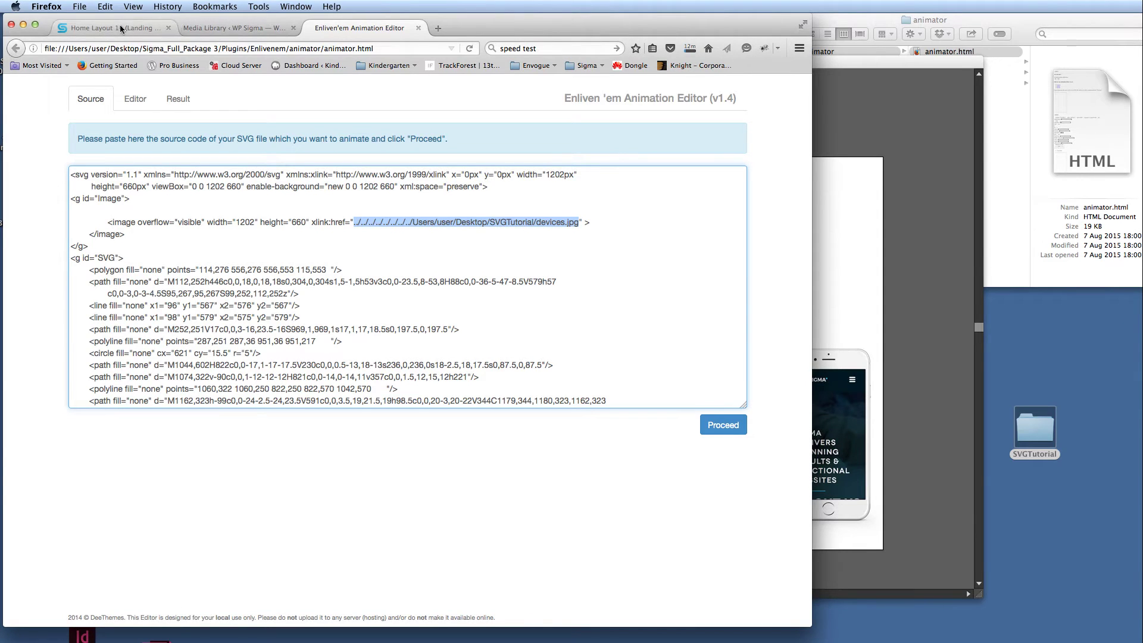
click(243, 29)
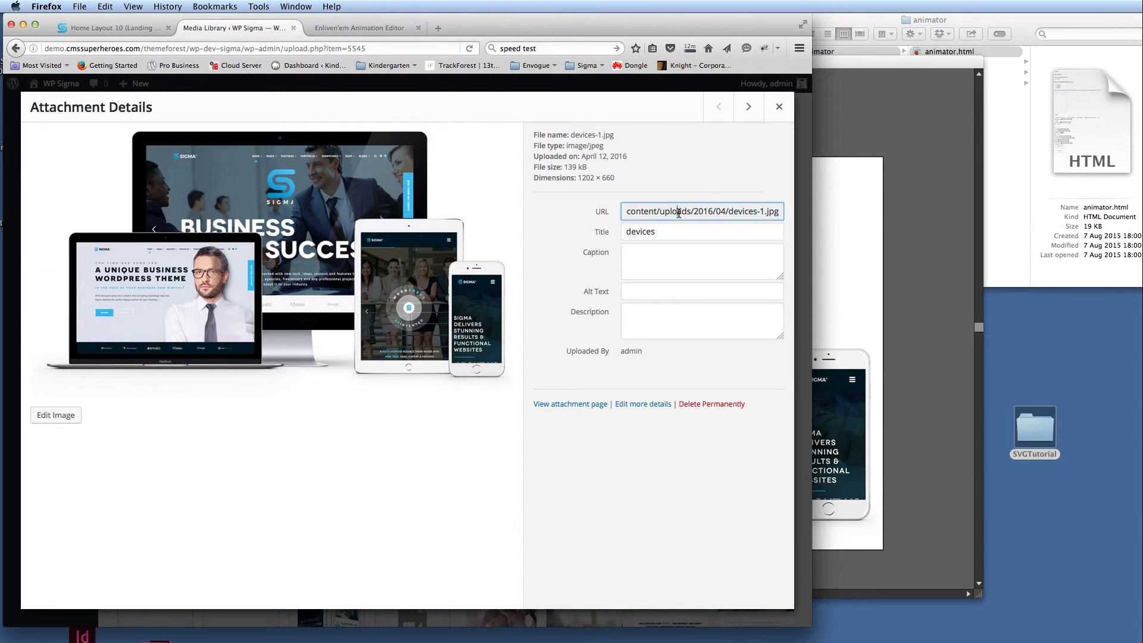
triple_click(745, 213)
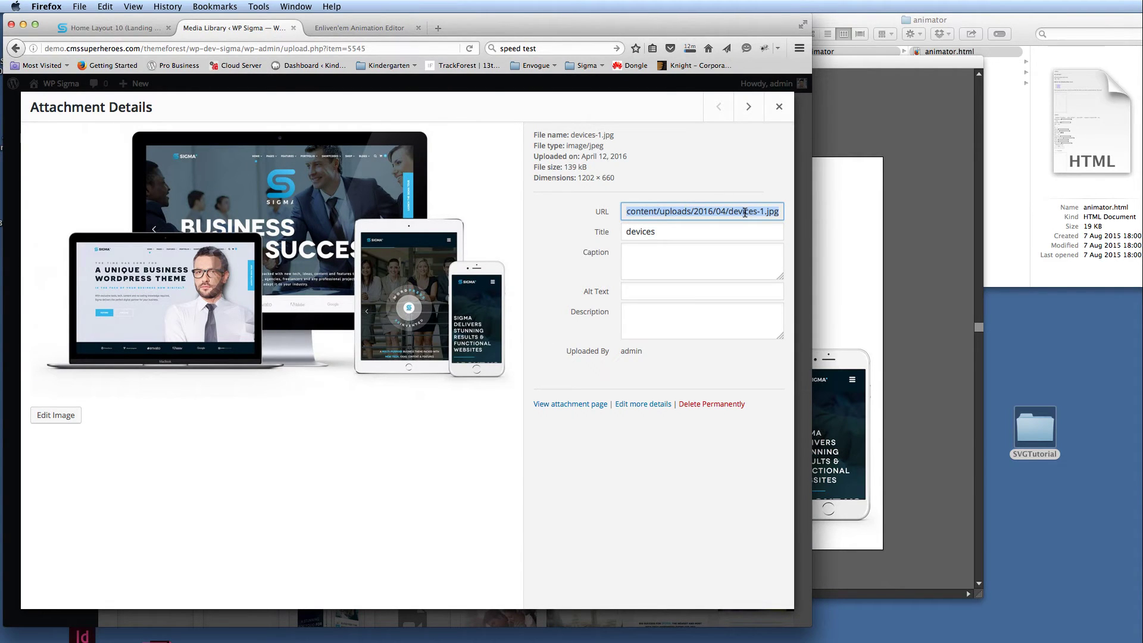
click(361, 29)
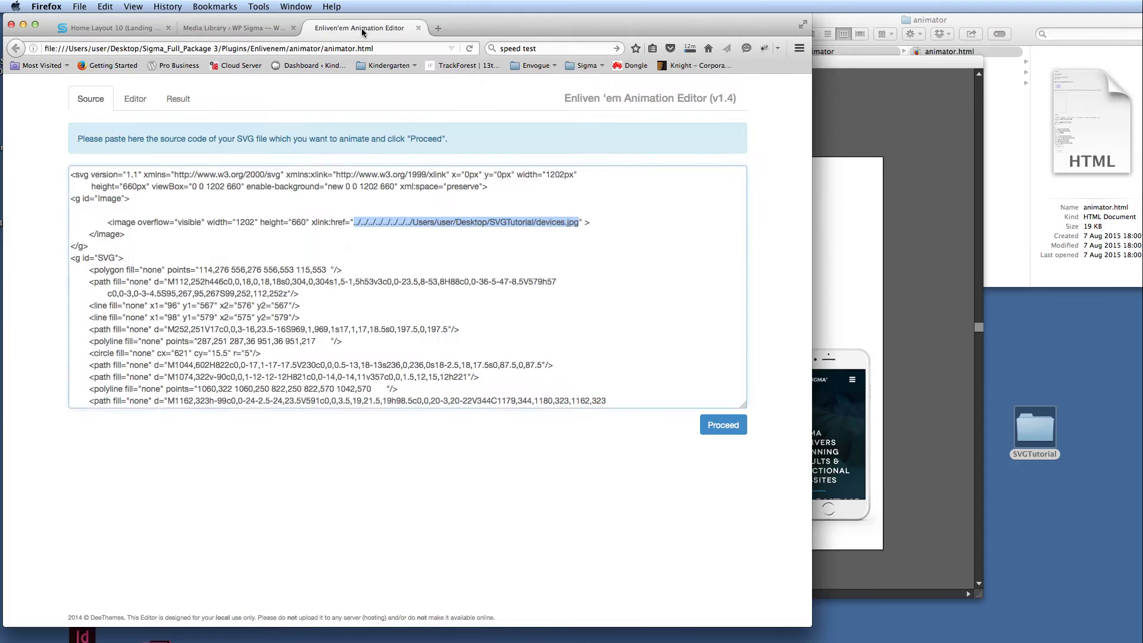
text(http://demo.cmssuperheroes.com/themeforest/wp-dev-sigma/wp-content/uploads/2016/04/devices-1.jpg)
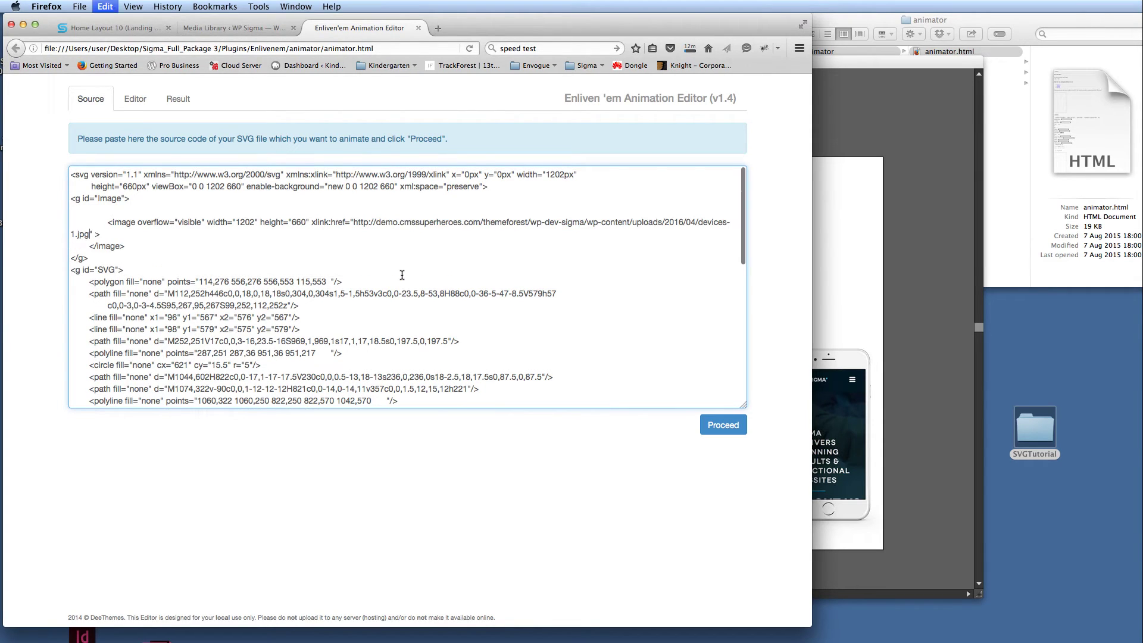
drag(353, 222, 89, 236)
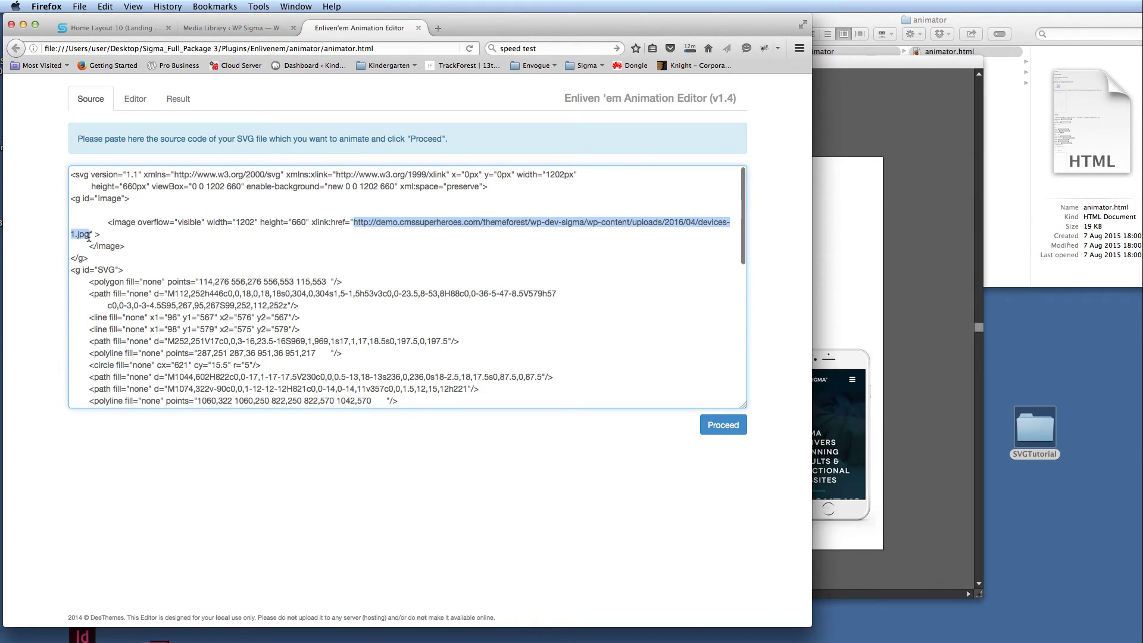
- Load the updated SVG source into the editor and fit the complete devices artwork within the preview
click(722, 425)
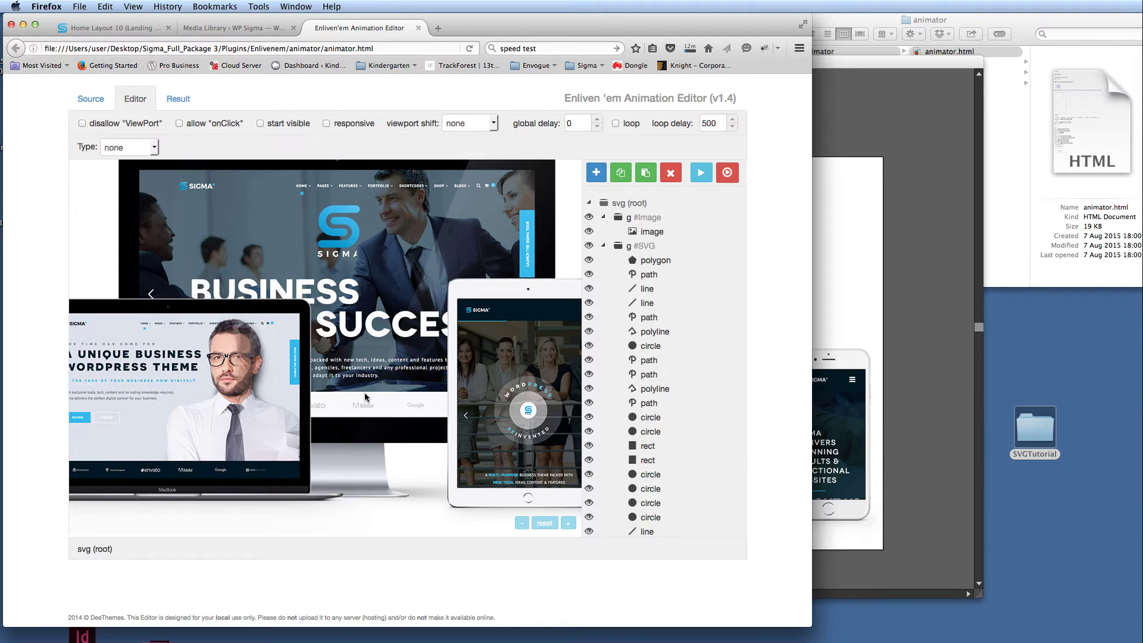
click(522, 523)
click(522, 524)
click(522, 523)
click(521, 523)
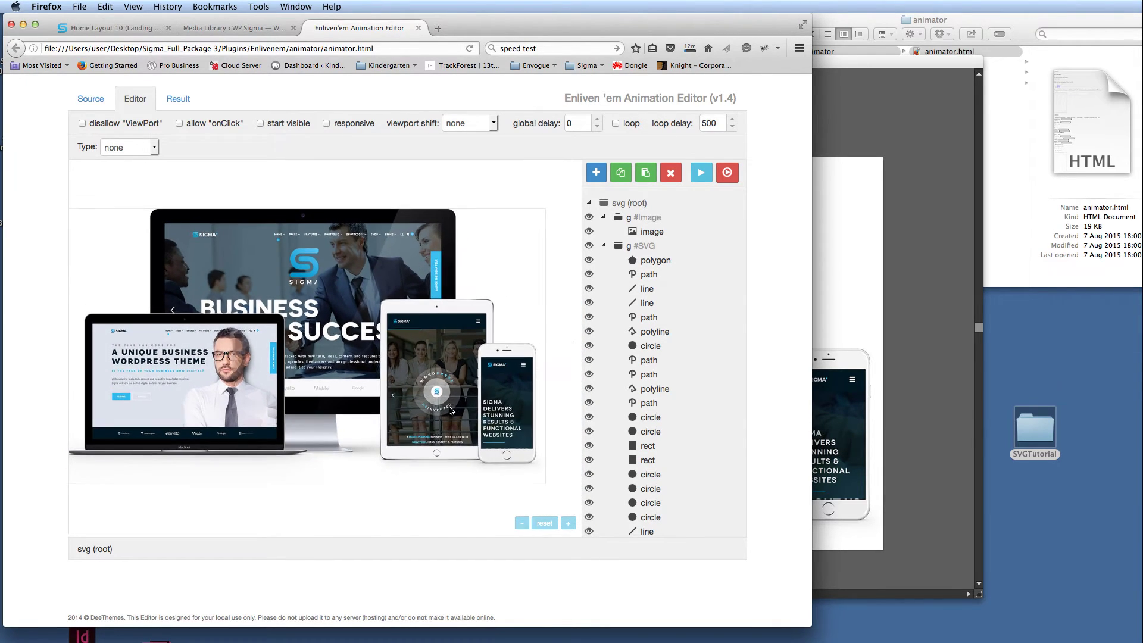
drag(337, 353, 368, 336)
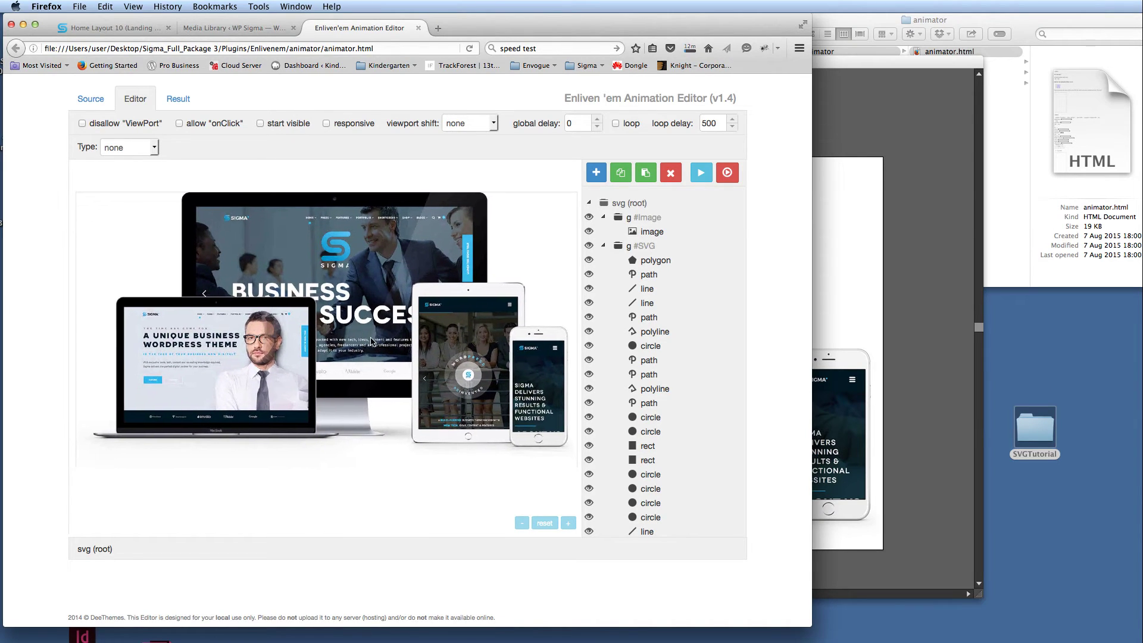
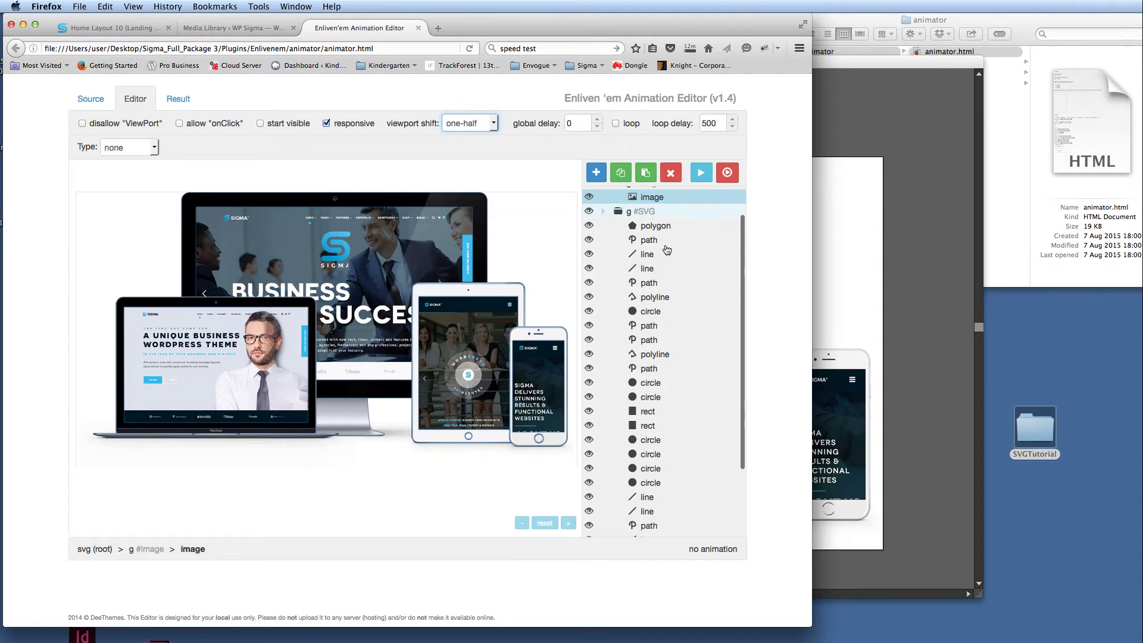
- Inspect the #Image and #SVG groups in the element tree by collapsing and expanding them, and toggle the #Image group's visibility
click(604, 218)
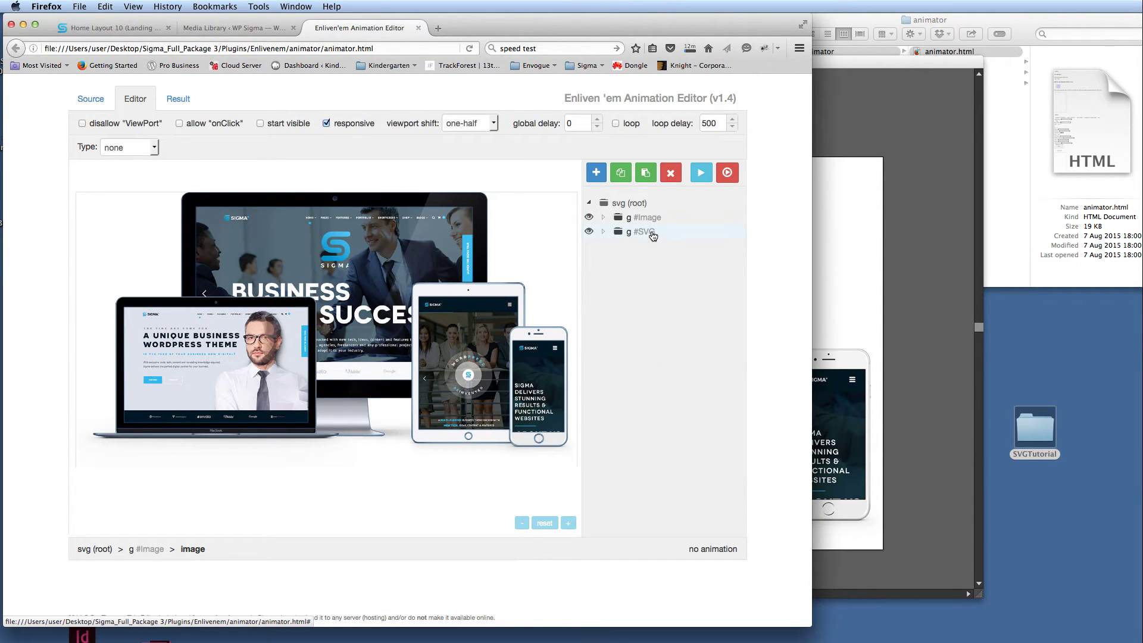
click(604, 232)
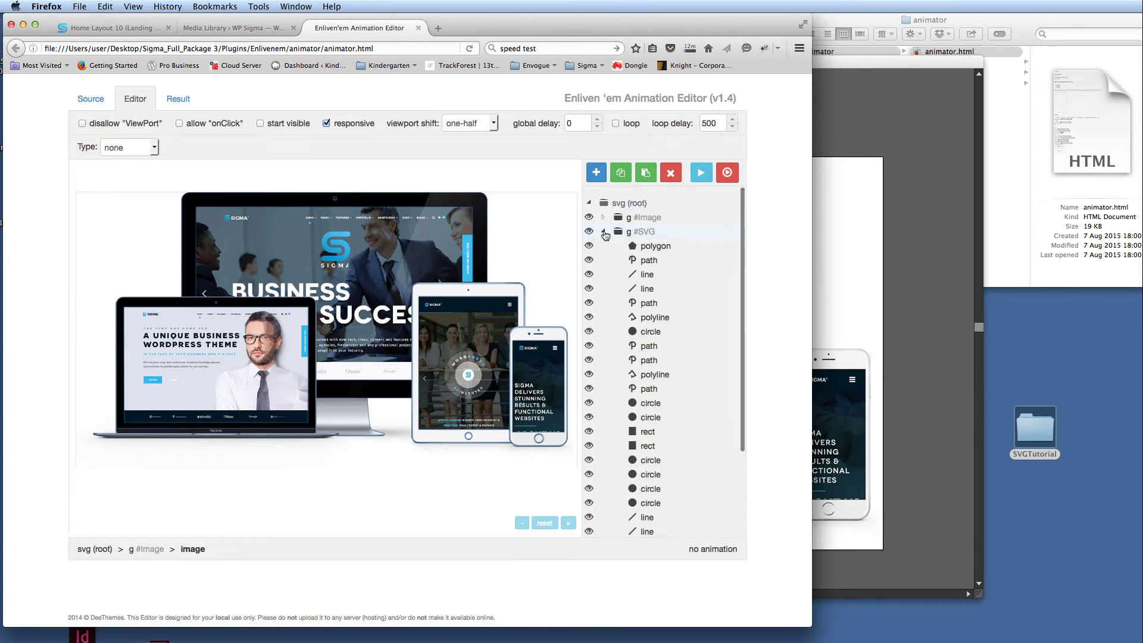
click(604, 233)
click(603, 218)
click(603, 218)
click(590, 218)
click(590, 218)
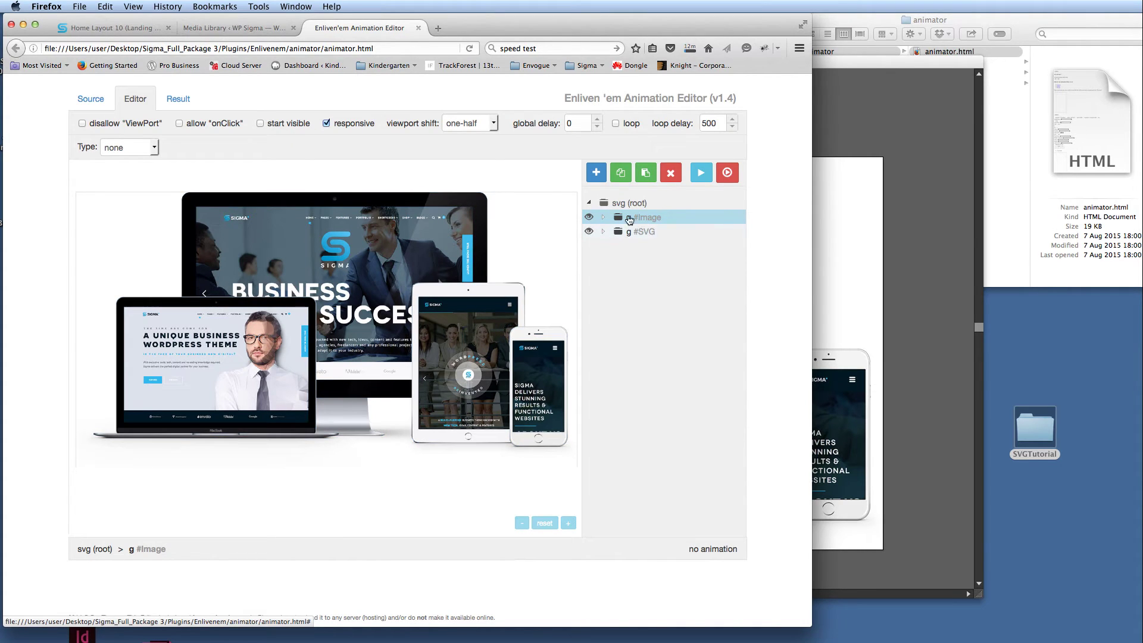
- Give the image element in the #Image group a Various fade In animation with delay 2000 and duration 2000, and preview it
click(605, 218)
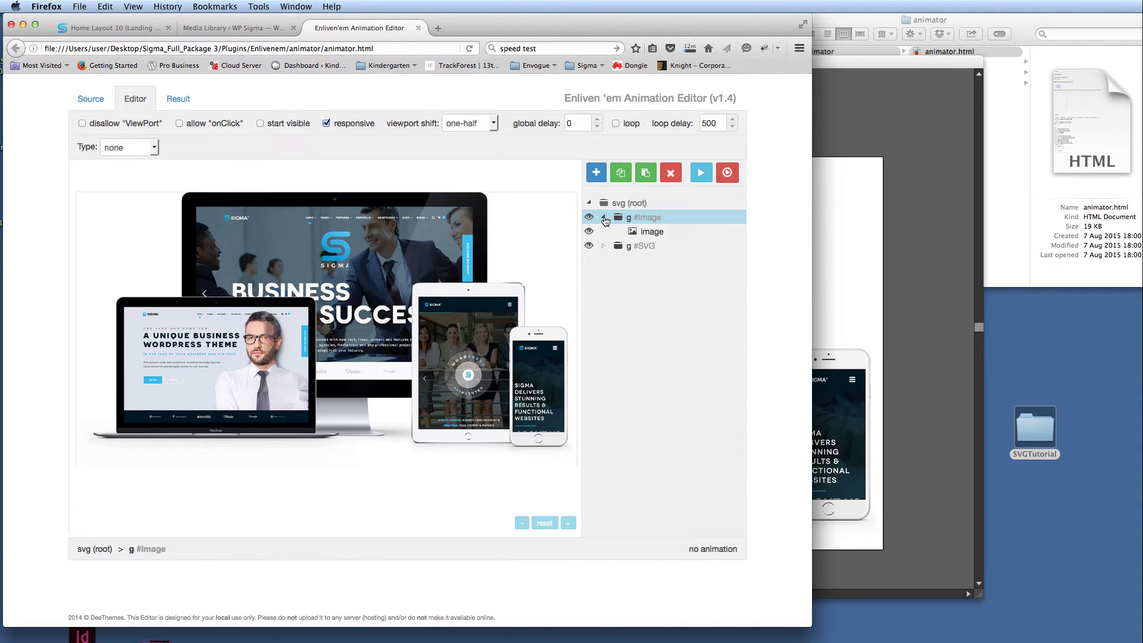
click(646, 235)
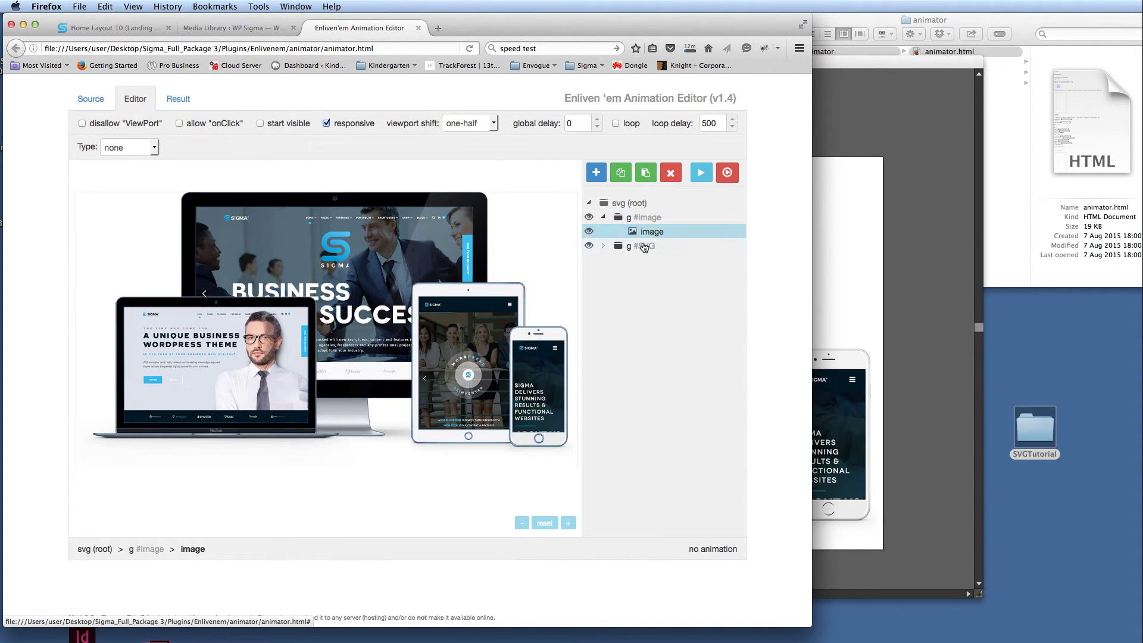
click(155, 148)
click(125, 172)
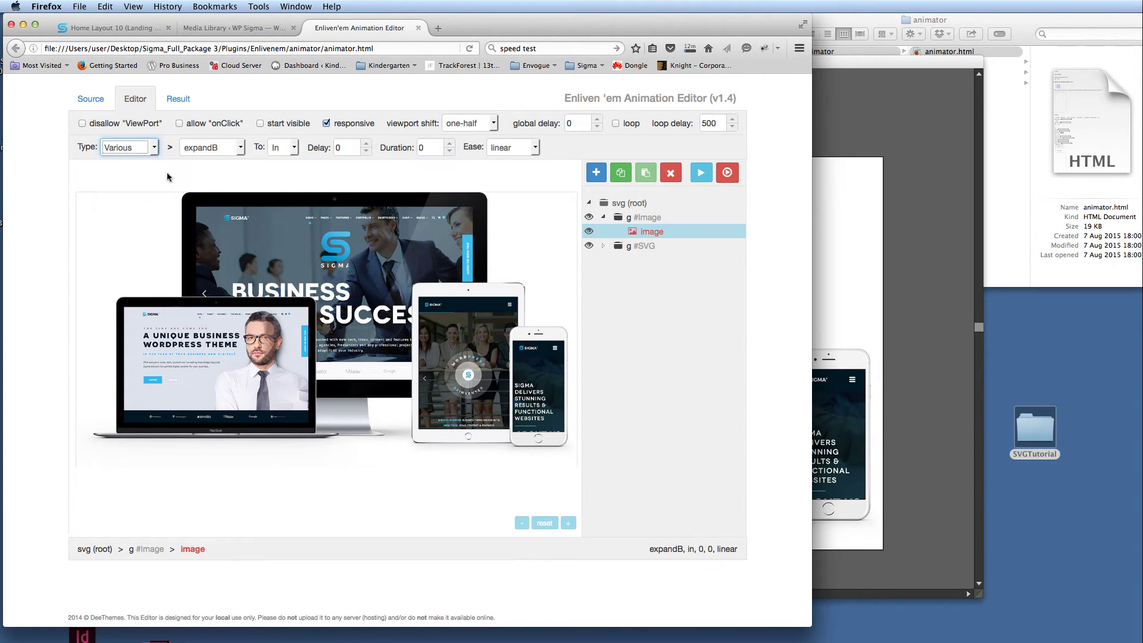
click(238, 151)
click(211, 222)
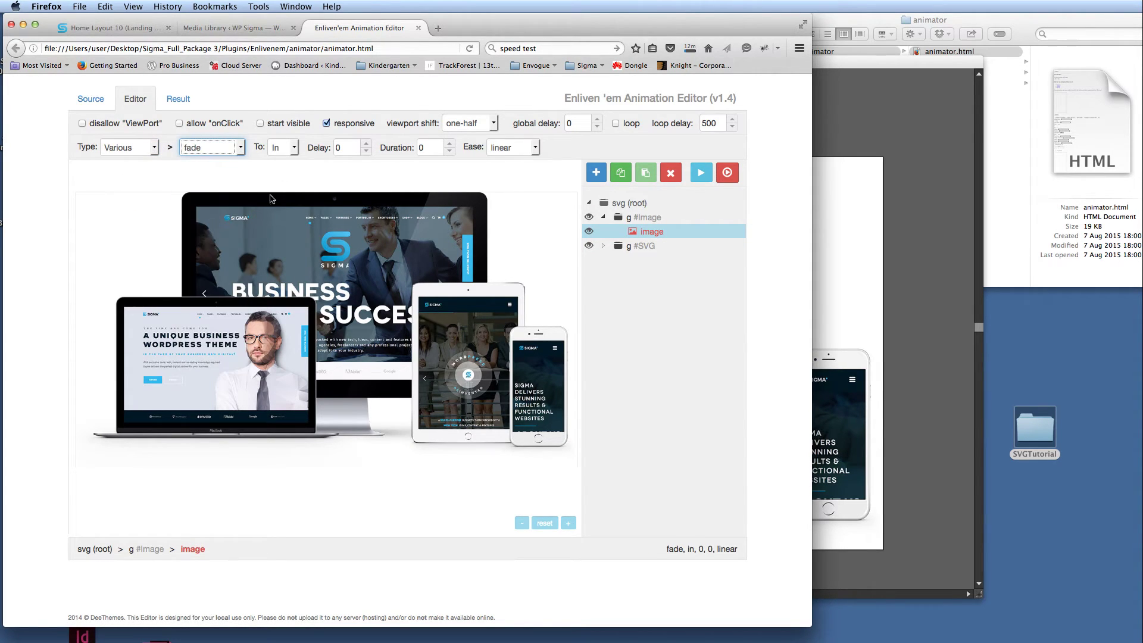
double_click(337, 148)
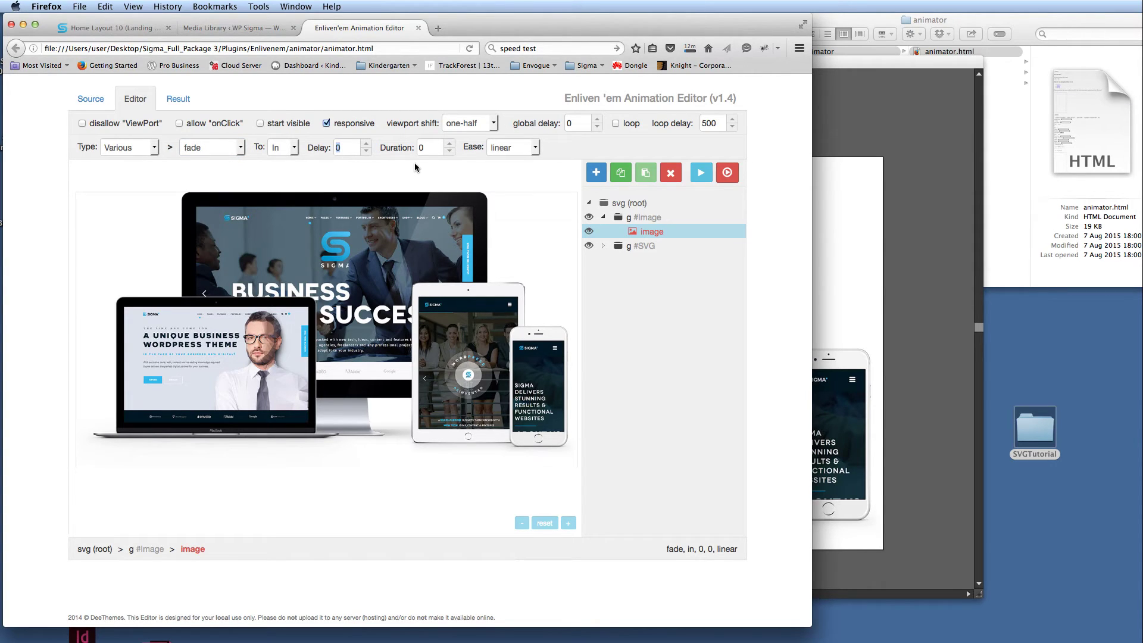
text(2000200)
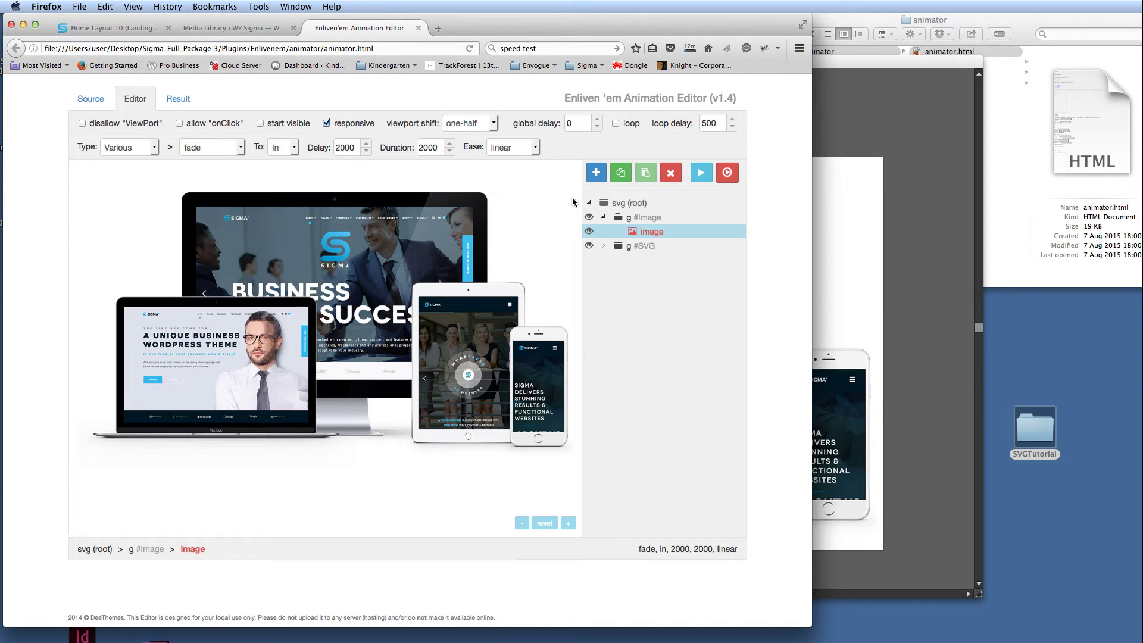
click(701, 174)
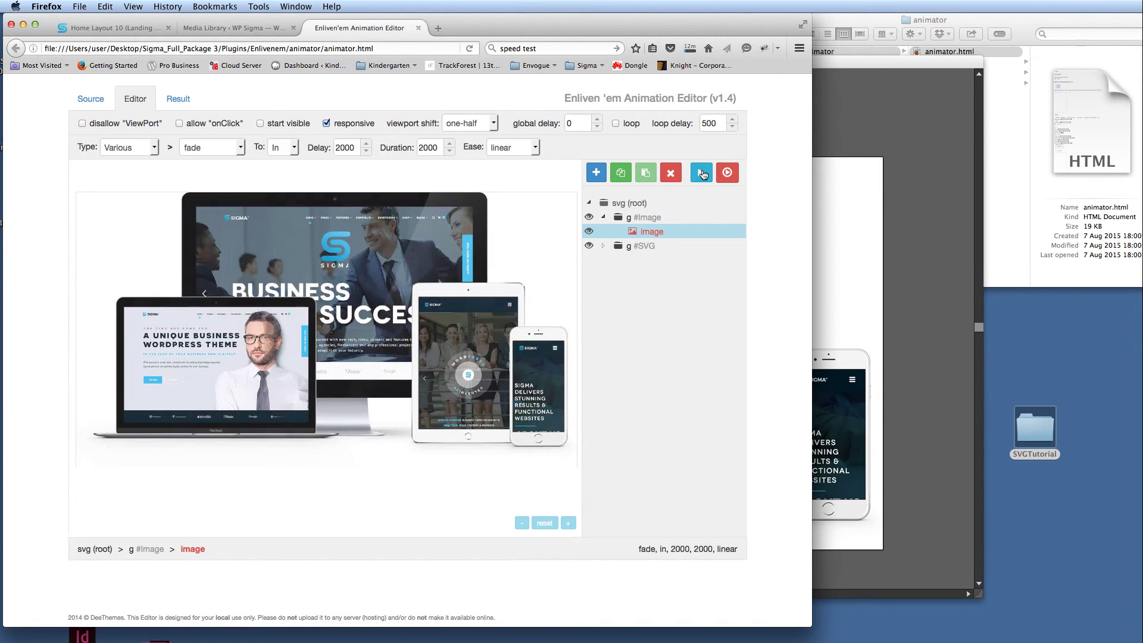
click(701, 174)
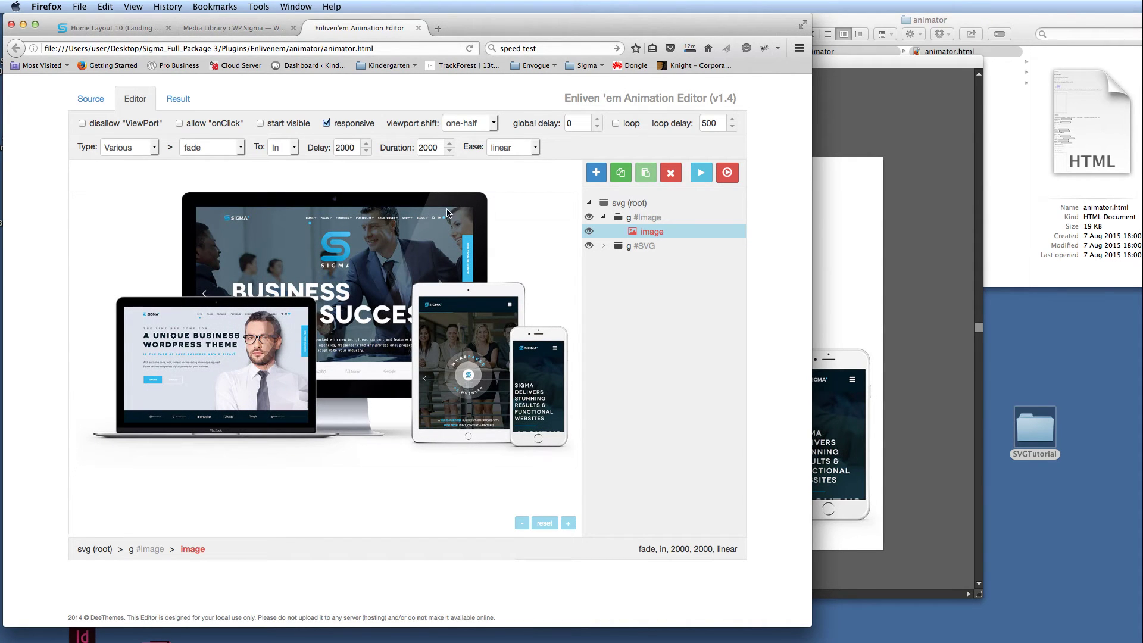
- Give the #SVG group a Draw lines animation with delay 0 and duration 3000
click(622, 249)
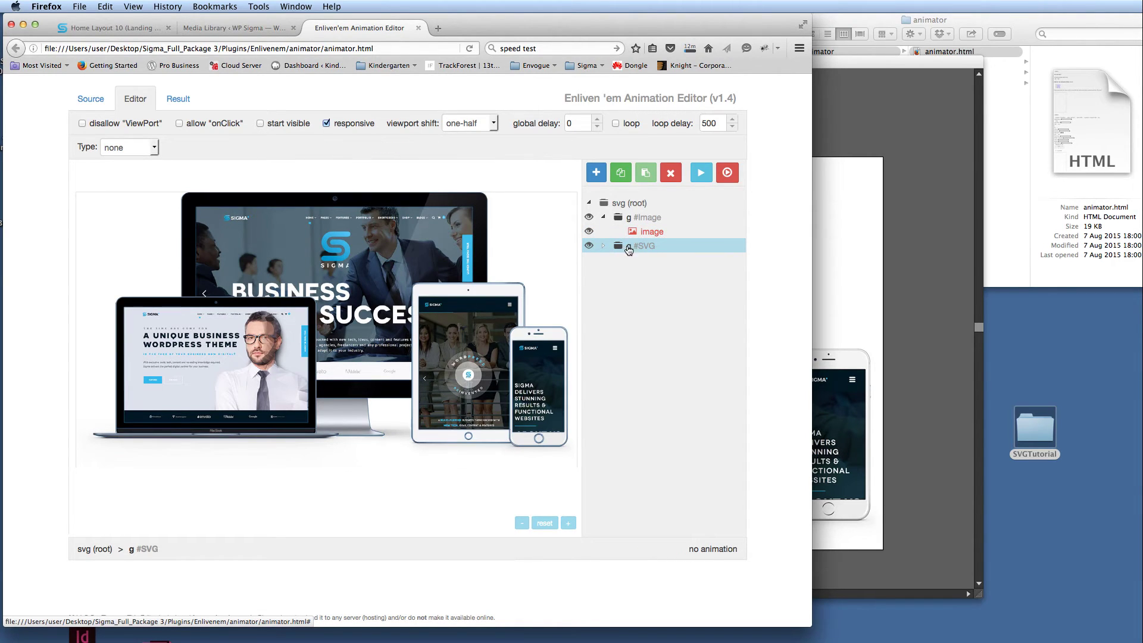
click(157, 148)
click(137, 191)
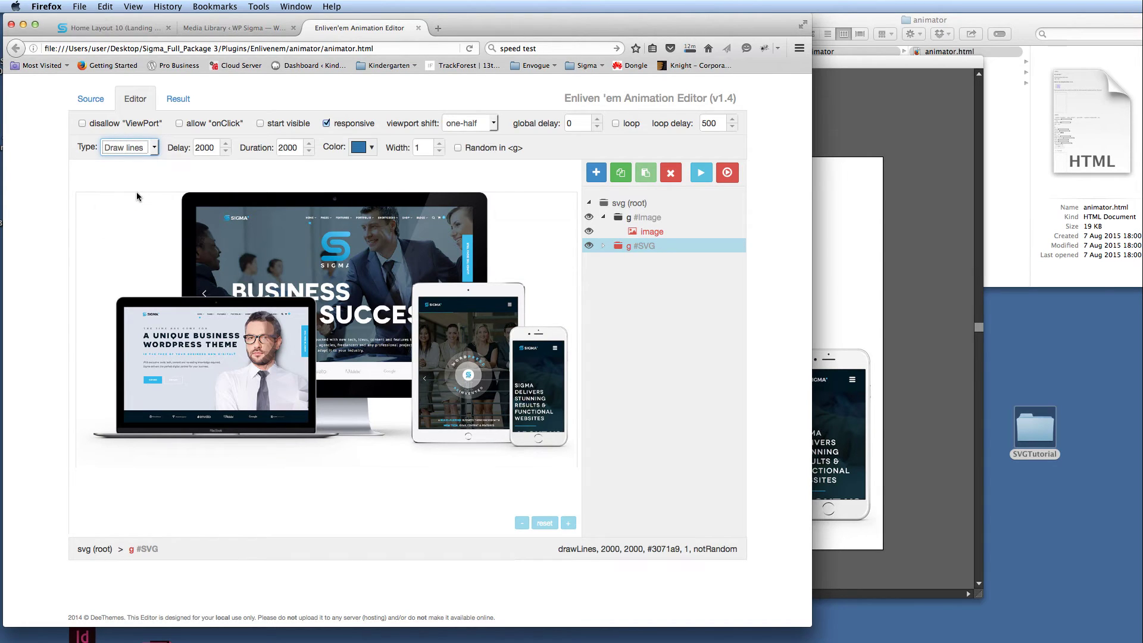
key(Tab)
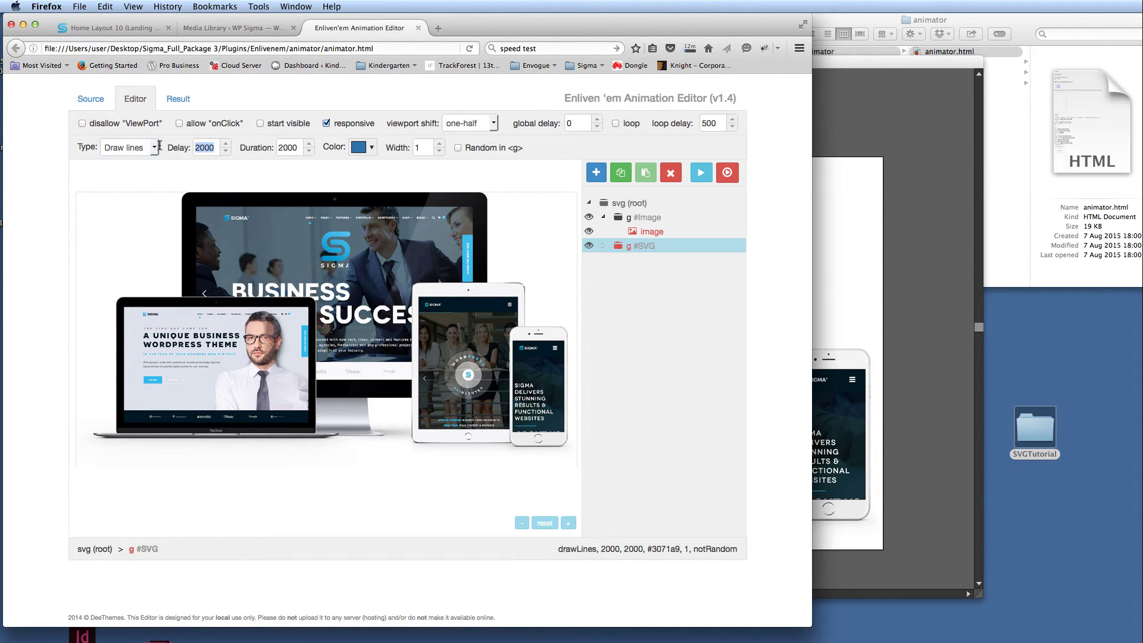
text(0)
double_click(284, 148)
text(3)
- Set the #SVG group's line color to #969fa3 and the line width to 2
key(super+Tab)
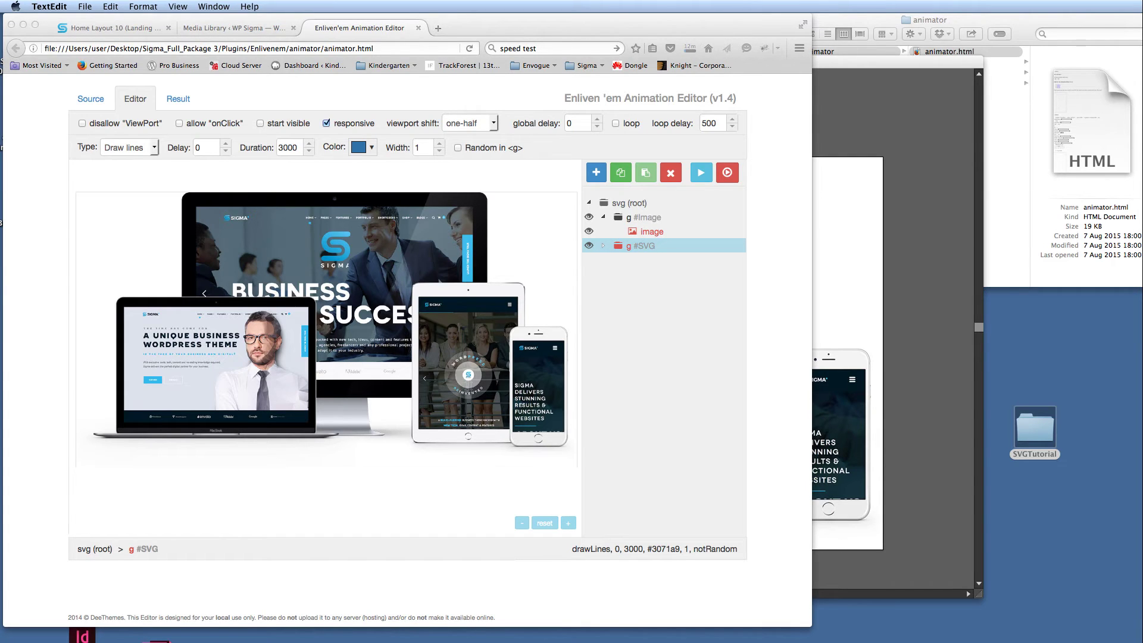
click(372, 149)
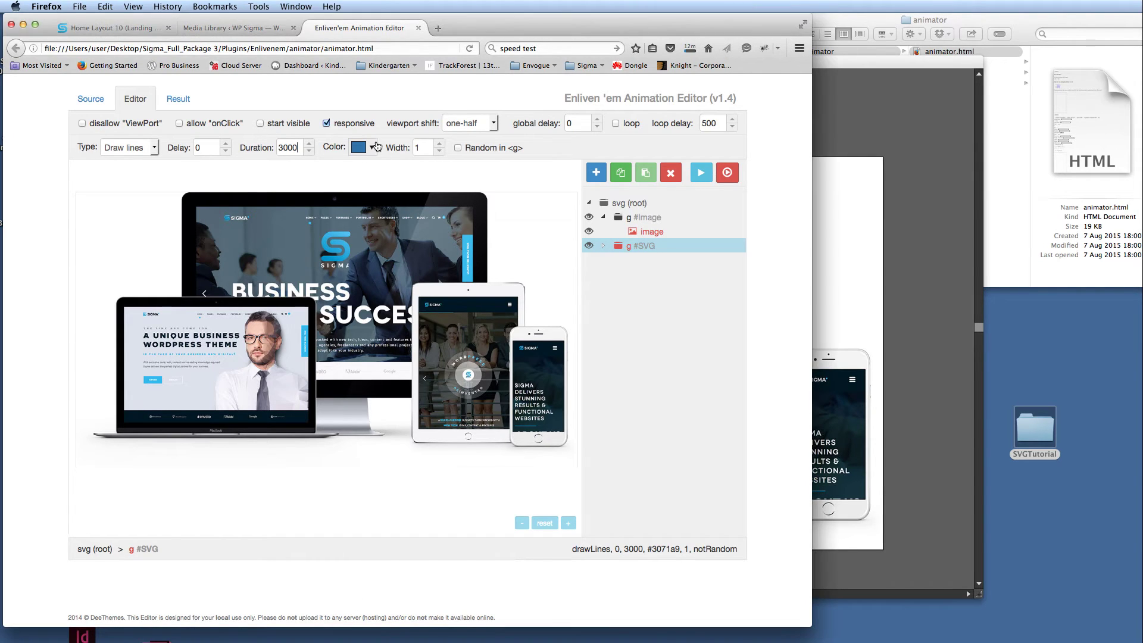
click(372, 149)
drag(412, 258, 464, 263)
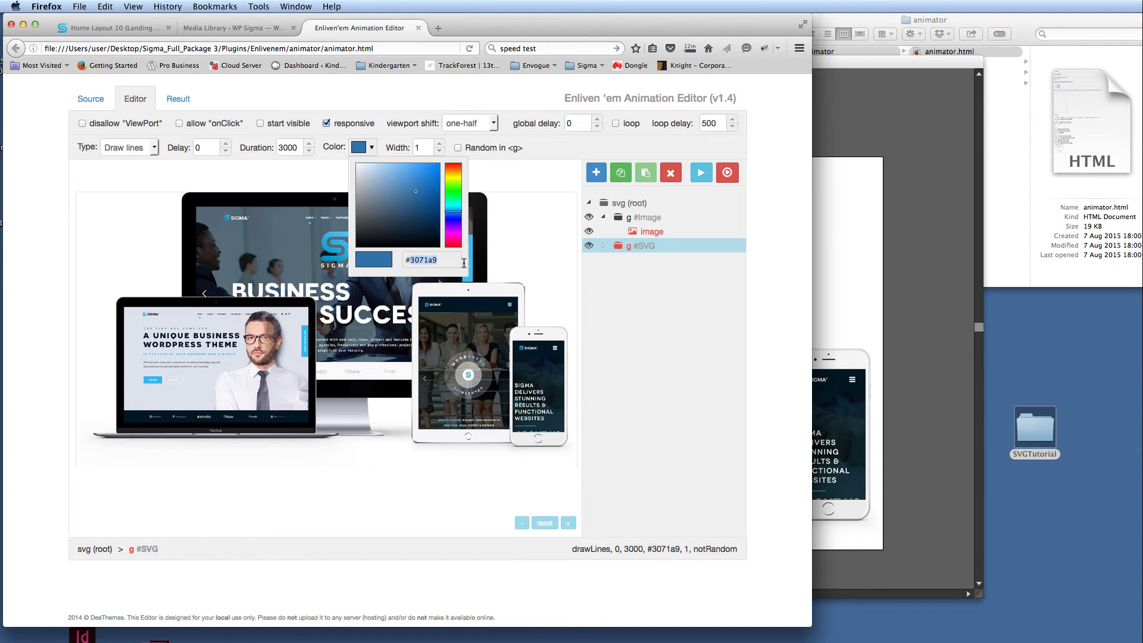
text(969fa3)
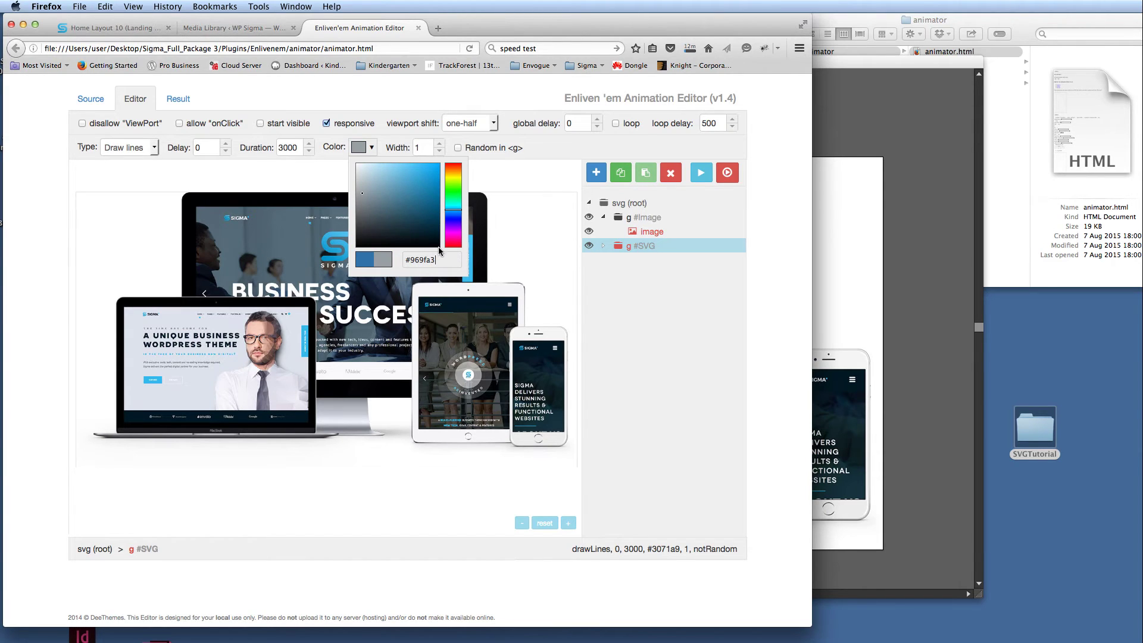
key(super+l)
double_click(419, 147)
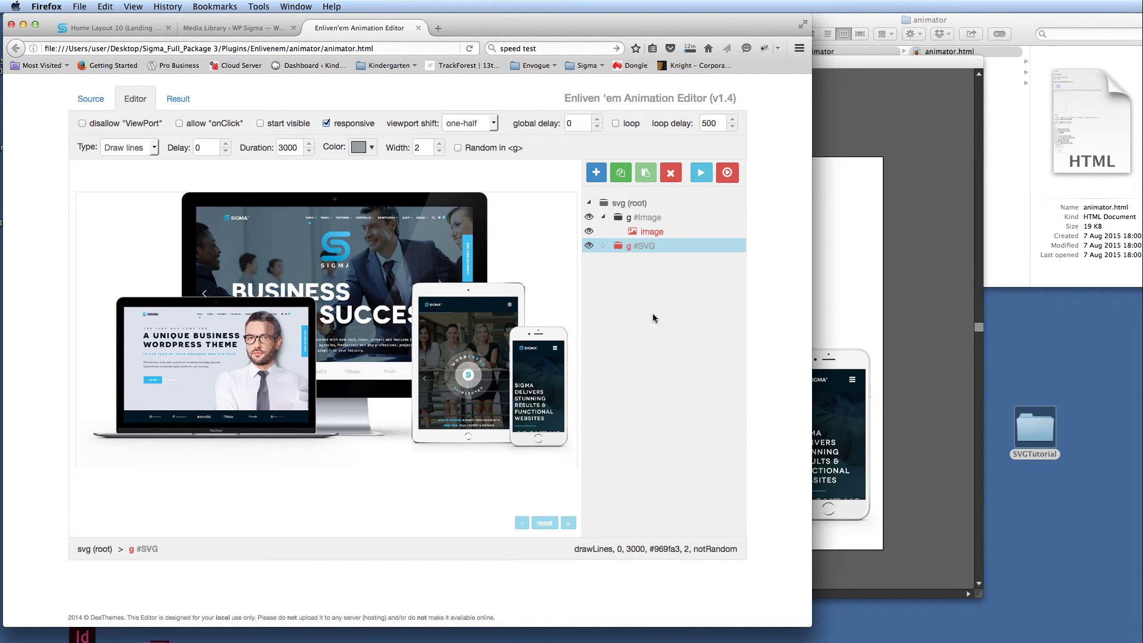
- Preview the complete animation of outlines and image several times, including with the artwork enlarged
click(725, 177)
click(729, 173)
click(569, 524)
click(727, 172)
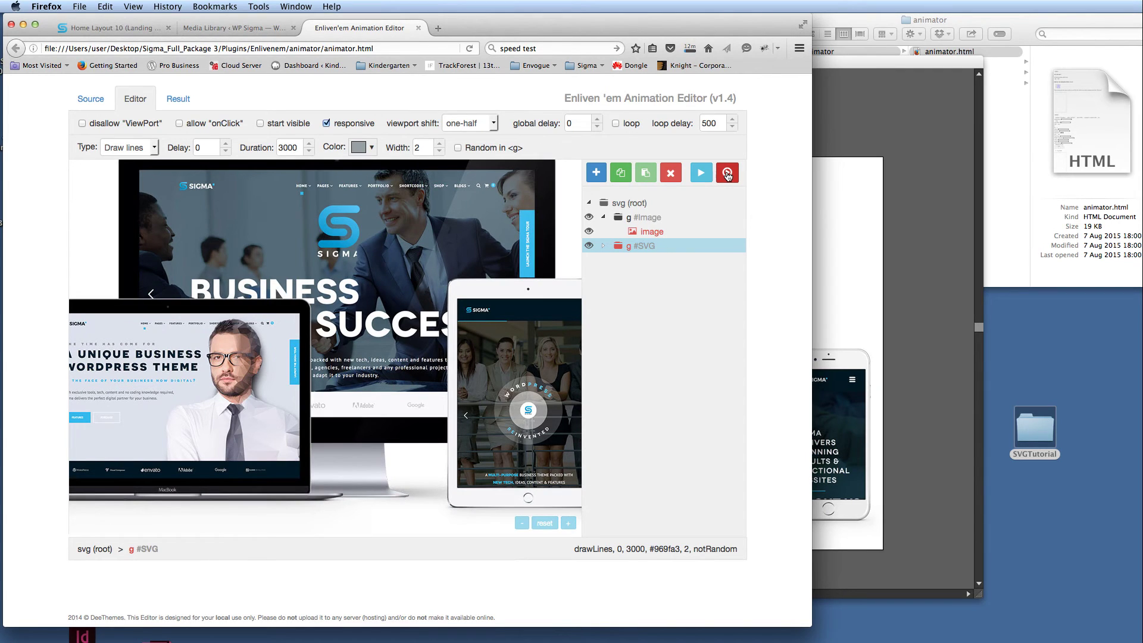
click(727, 173)
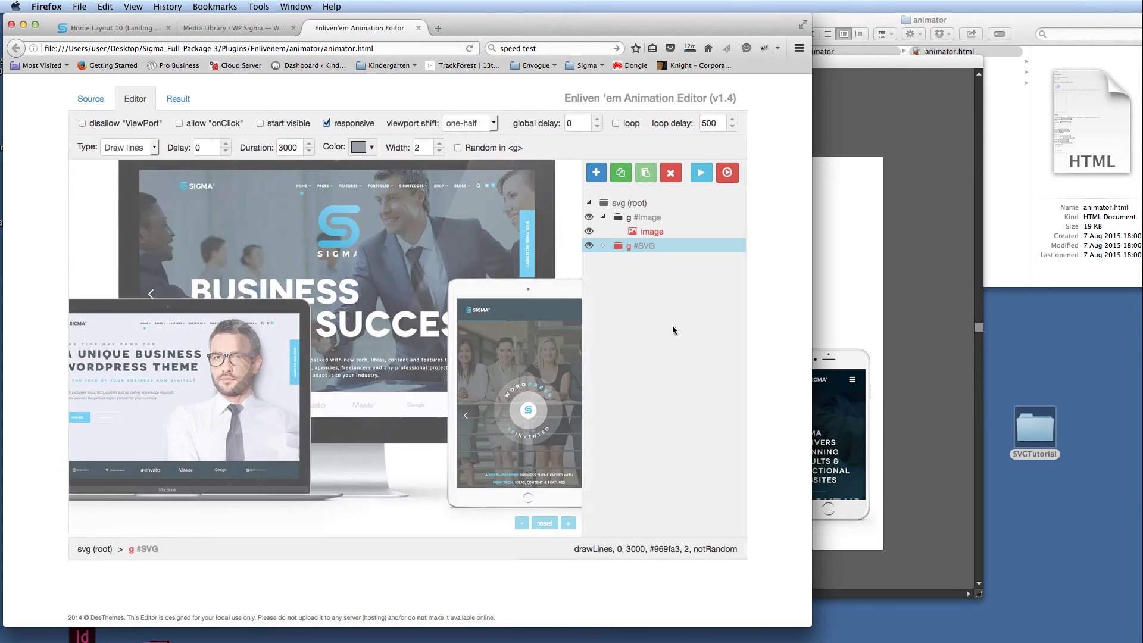
- Copy the entire generated SVG result code into a new TextEdit document
click(179, 101)
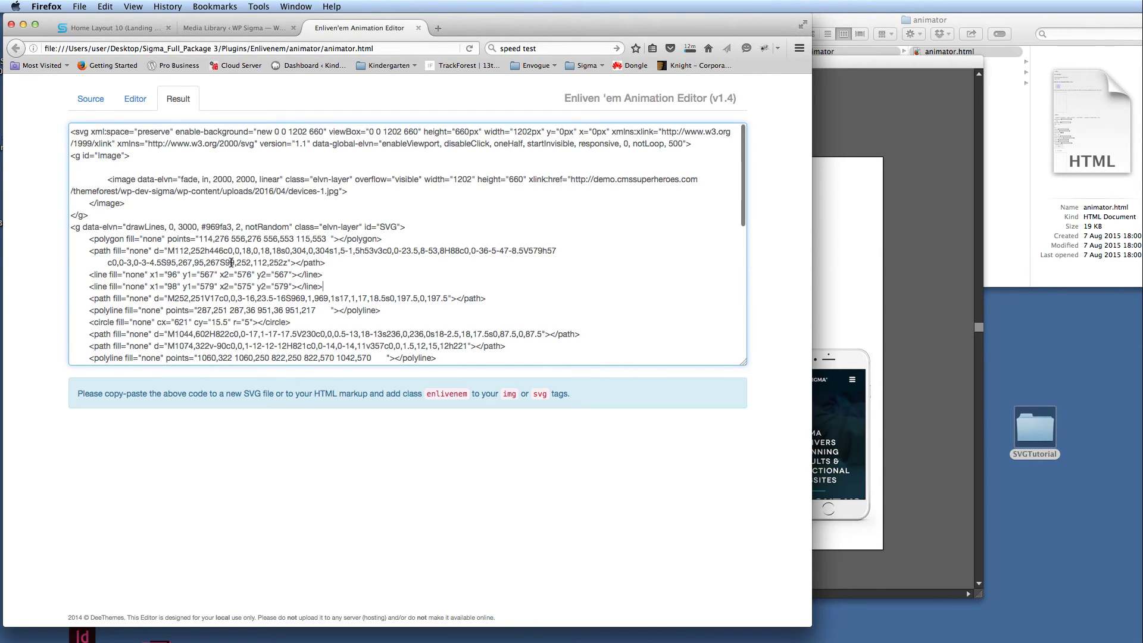
key(super+a)
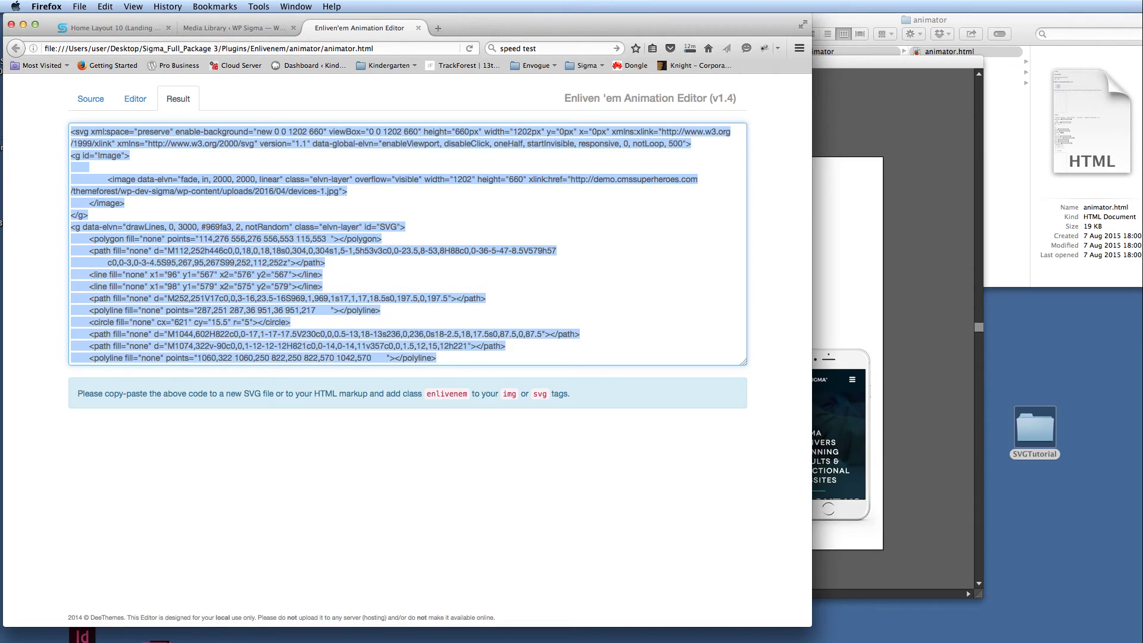
key(super+Tab)
key(super+n)
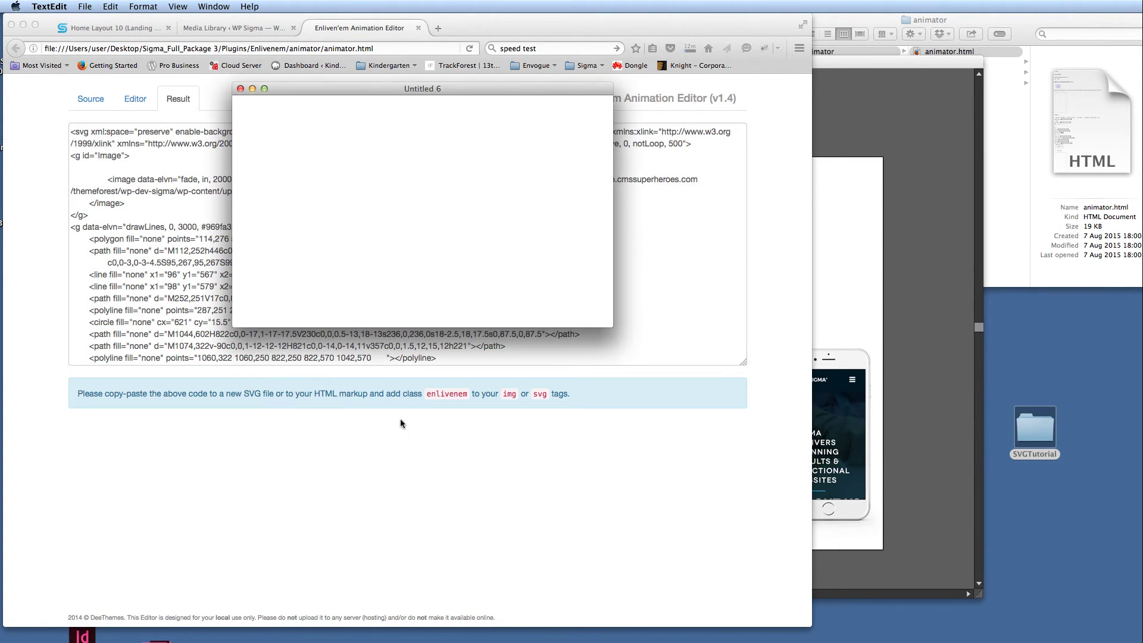
key(super+v)
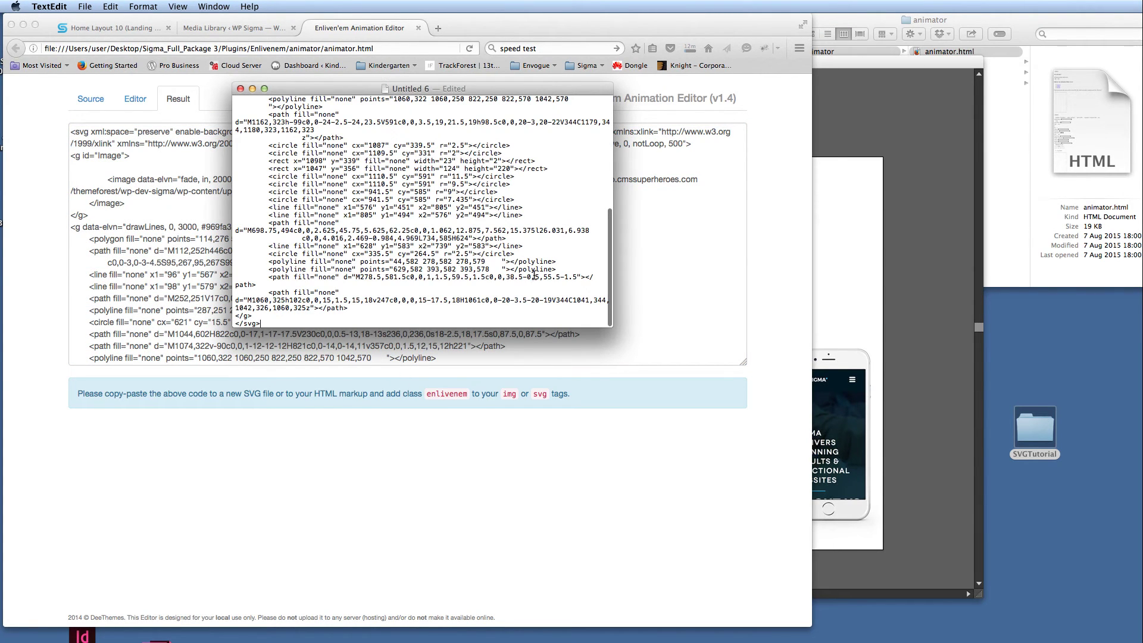
- Save the document to the Desktop as devices_anim.svg, keeping the .svg extension, and close it
key(super+s)
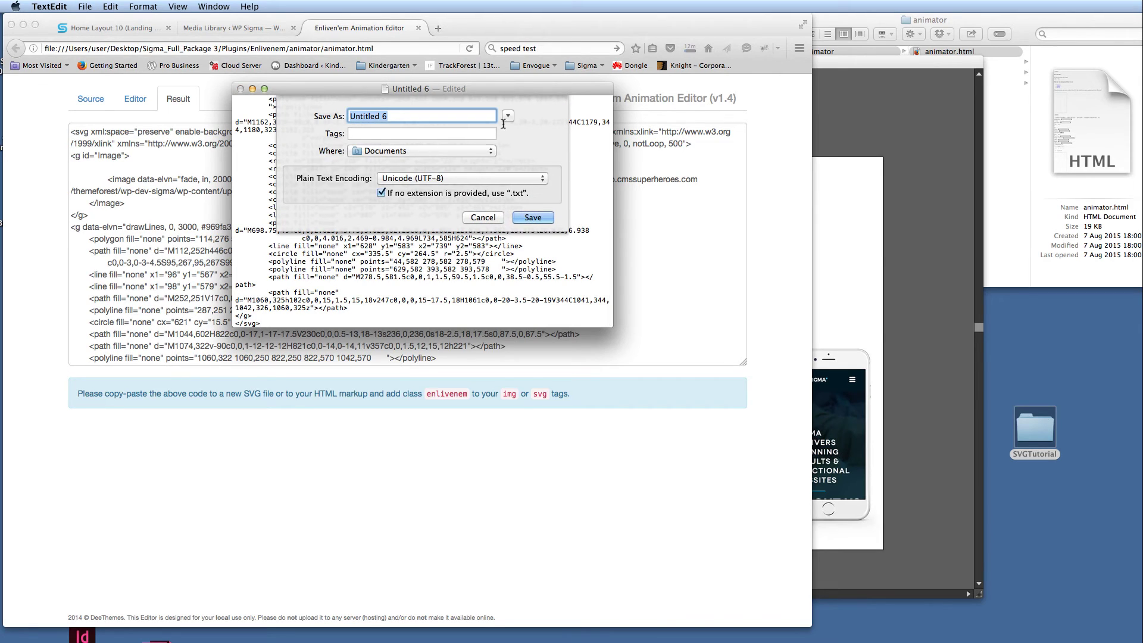
click(429, 150)
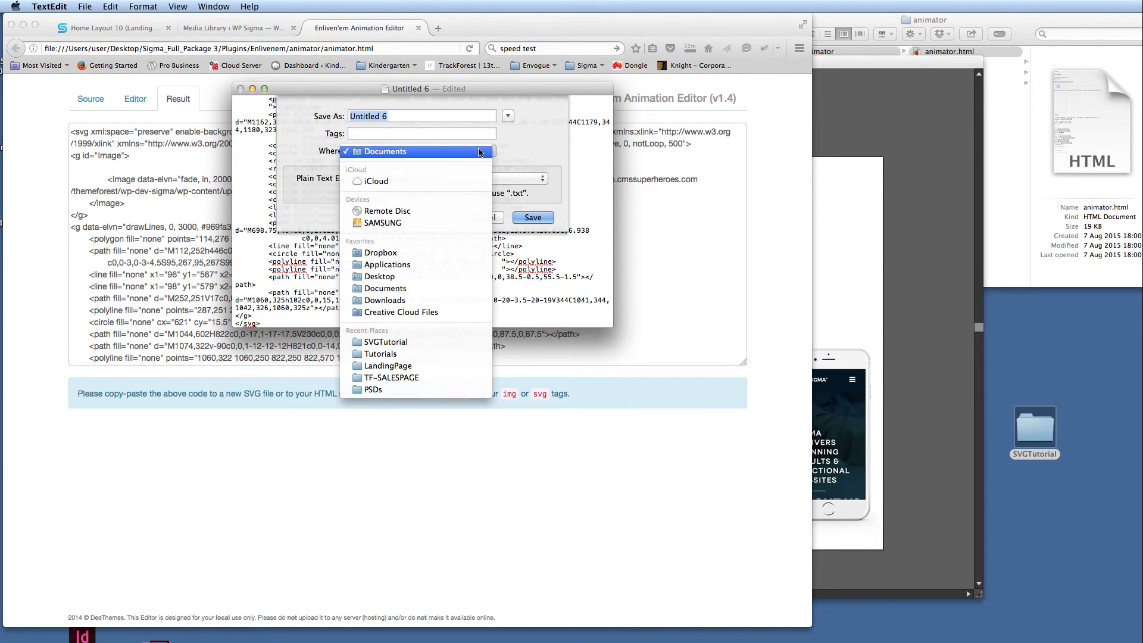
click(416, 278)
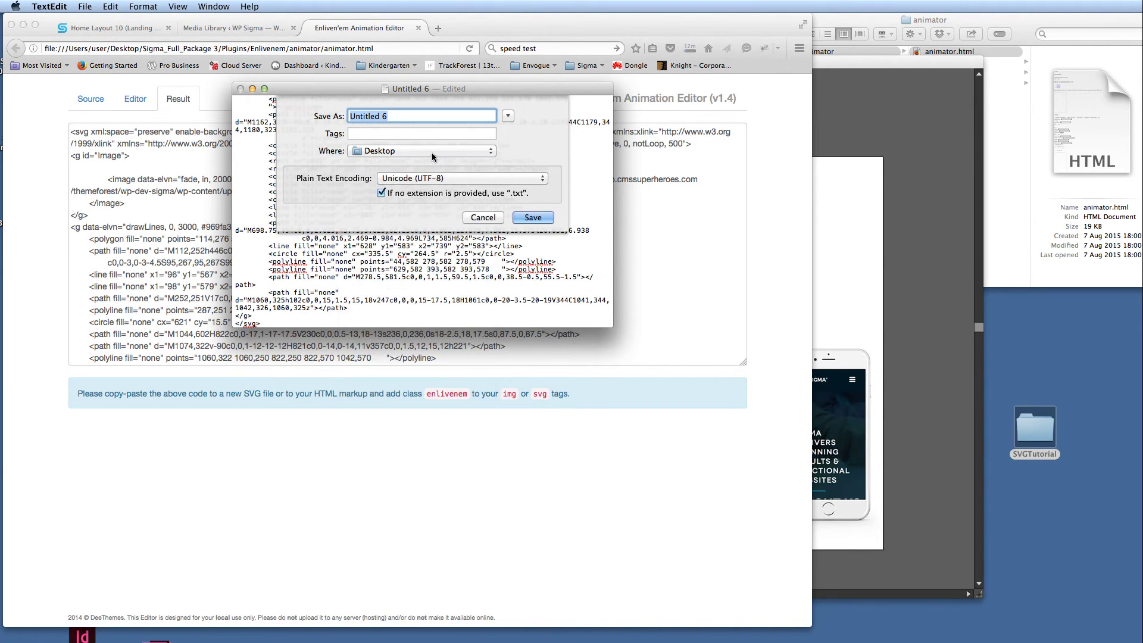
click(510, 116)
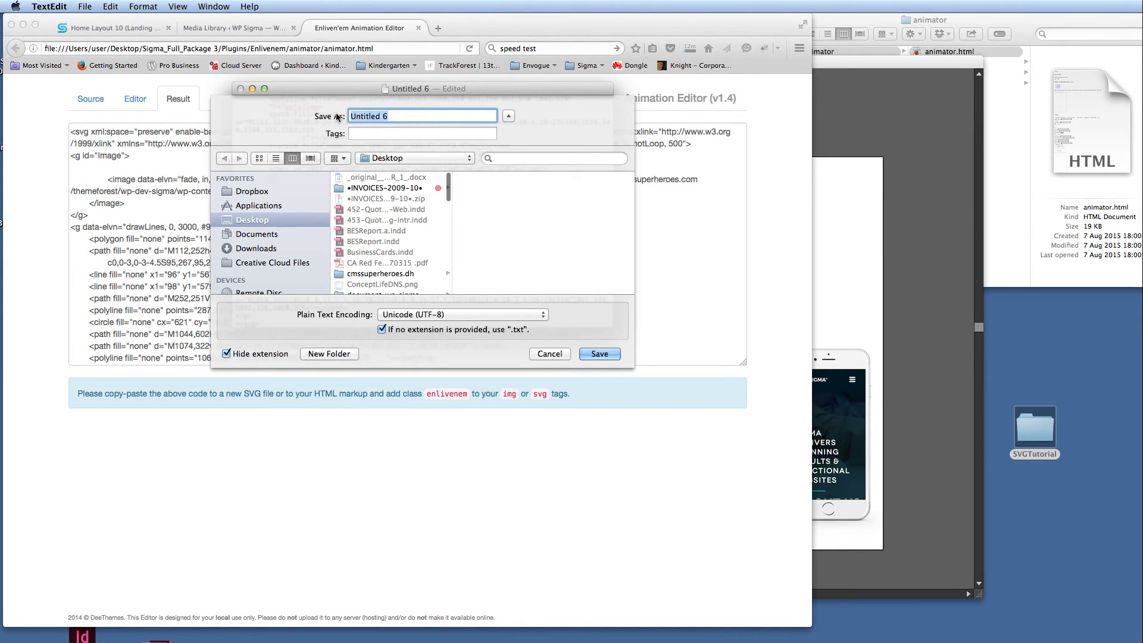
text(devices_anim.txt)
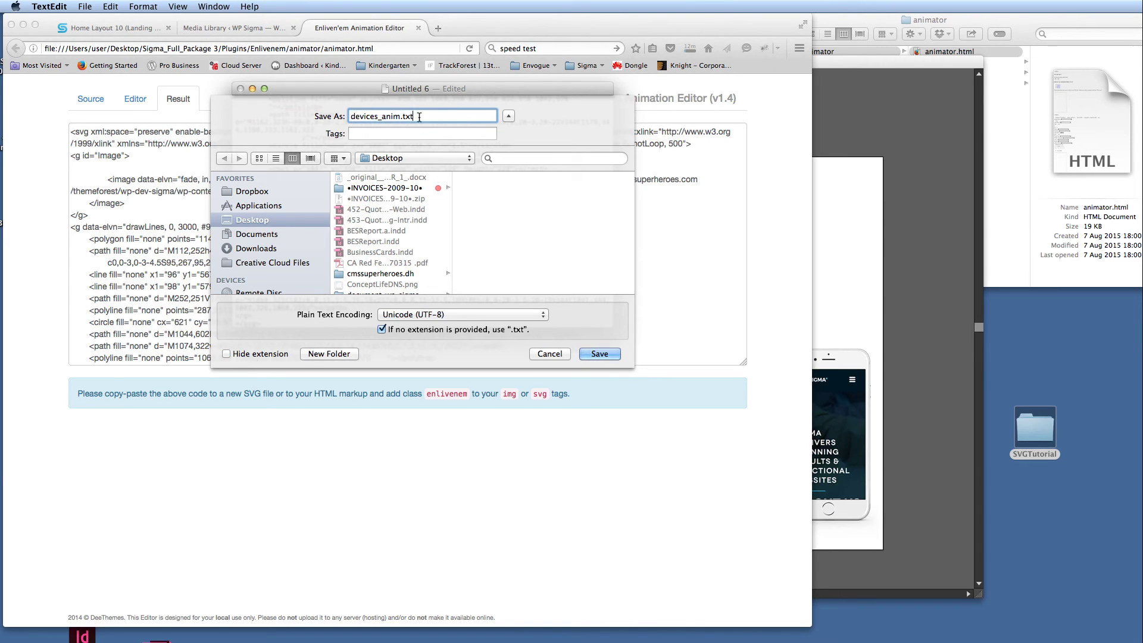
key(BackSpace)
key(BackSpace)
text(svg)
click(600, 353)
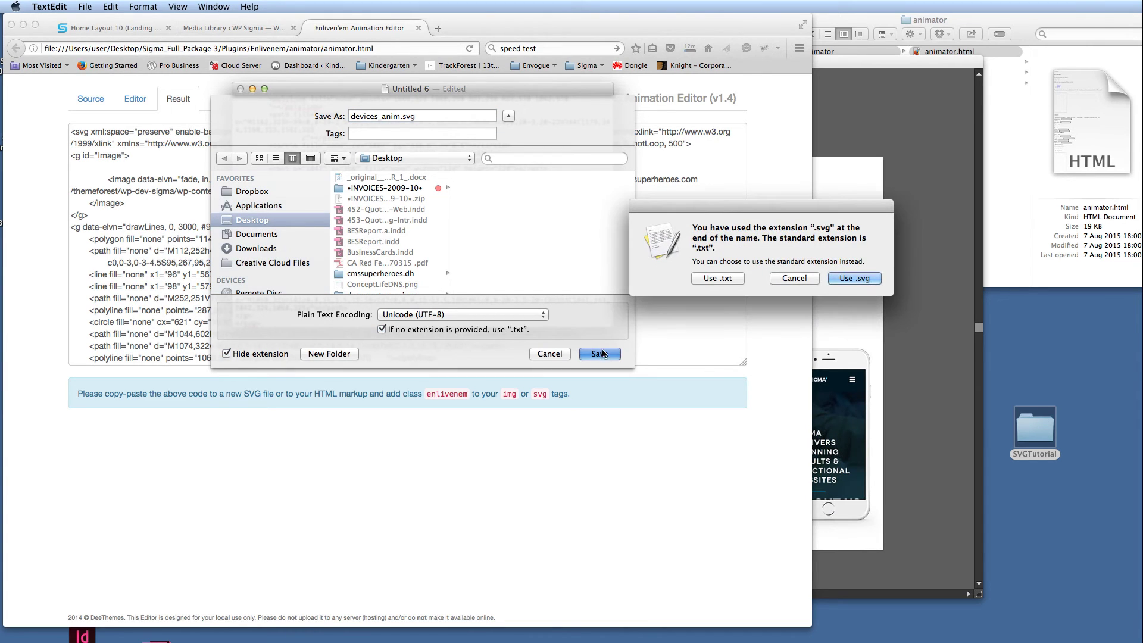
click(849, 280)
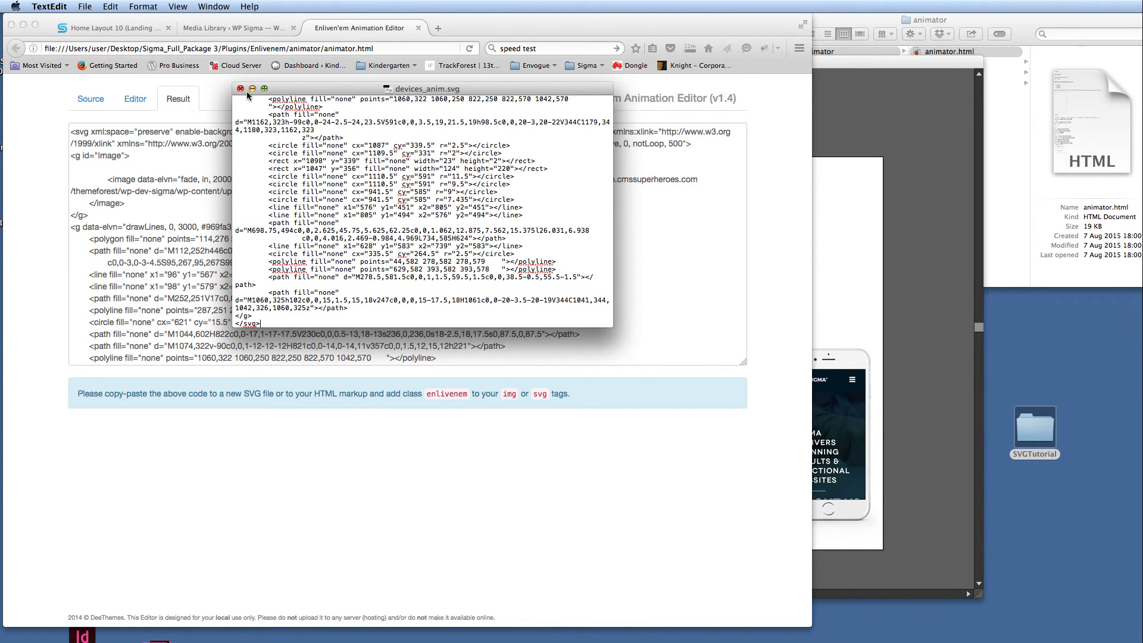
click(241, 88)
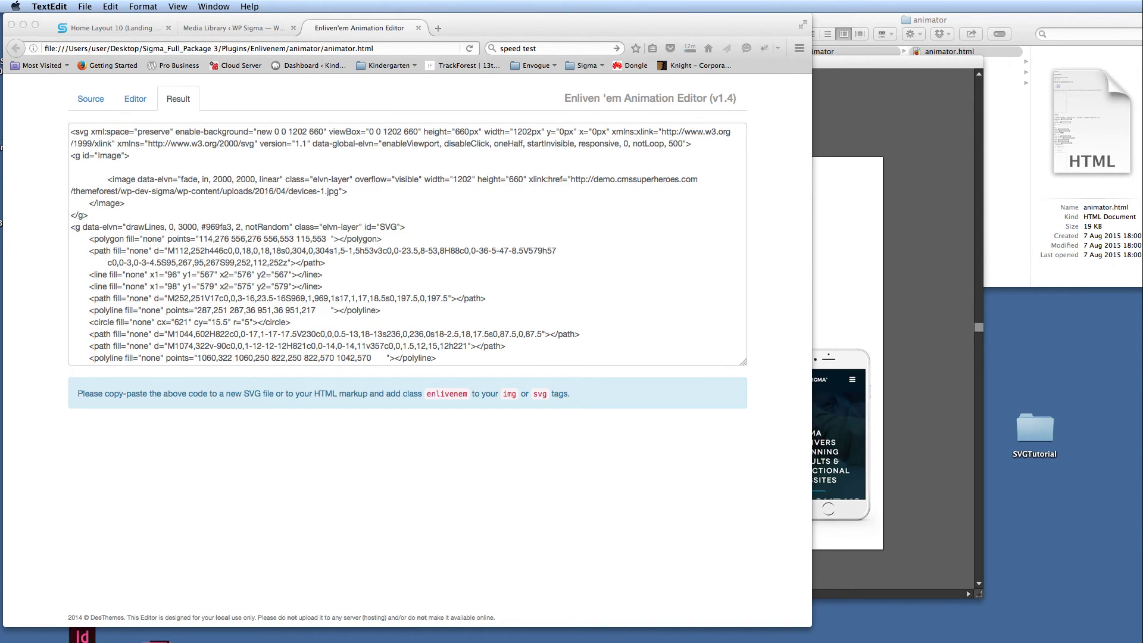
click(1053, 503)
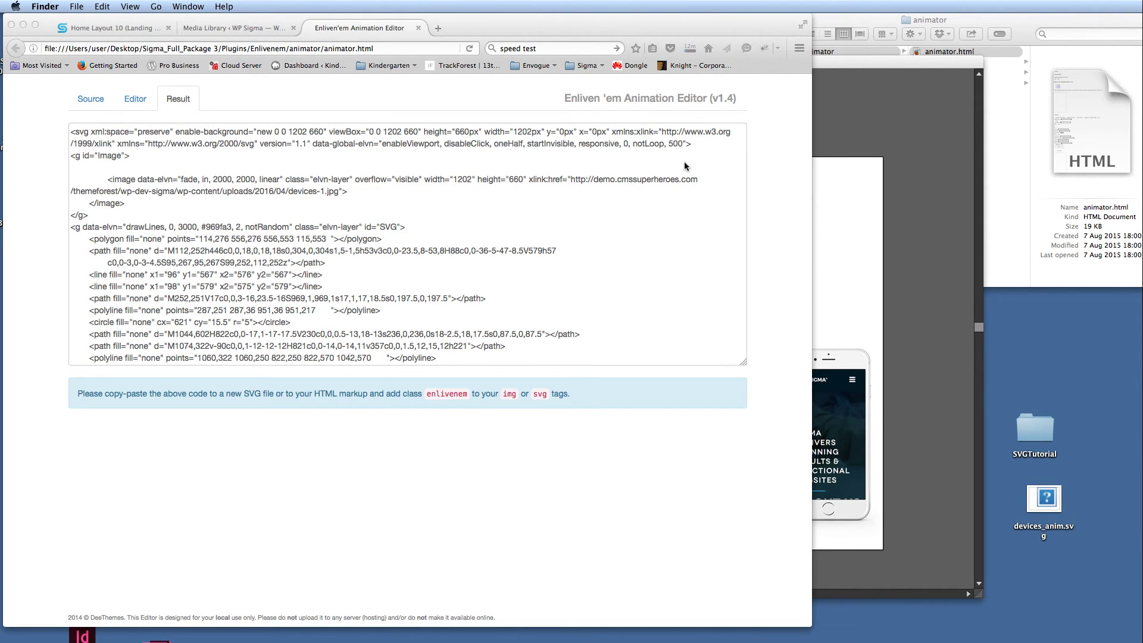
- Return to the Sigma landing page in Firefox, reload it, and open its Edit Page link in a new tab
click(126, 26)
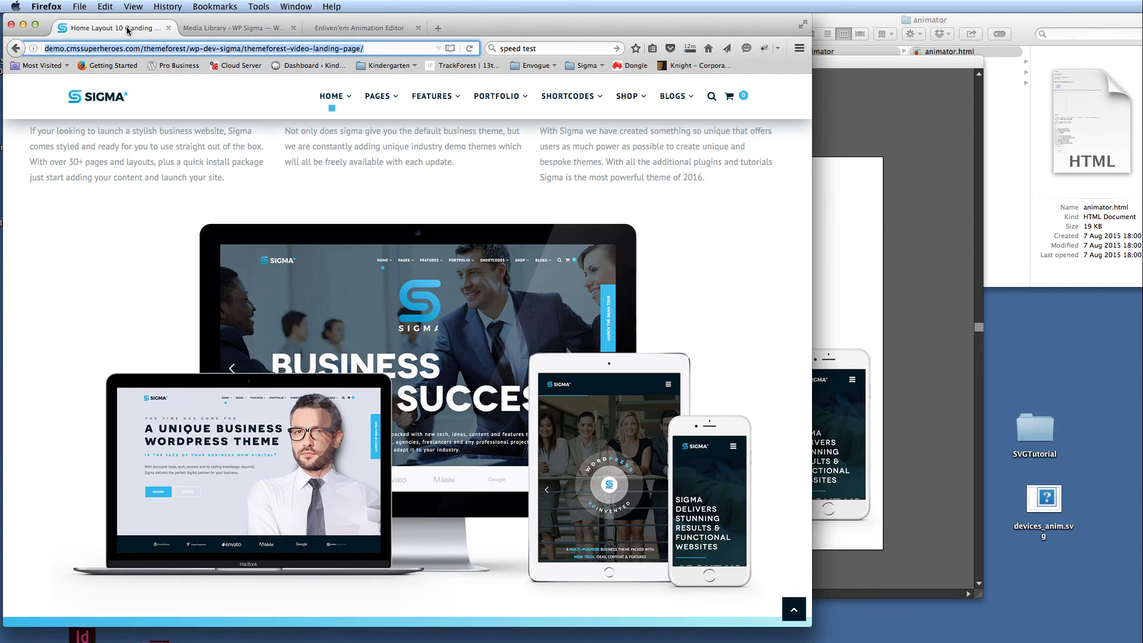
scroll(432, 294, up, 10)
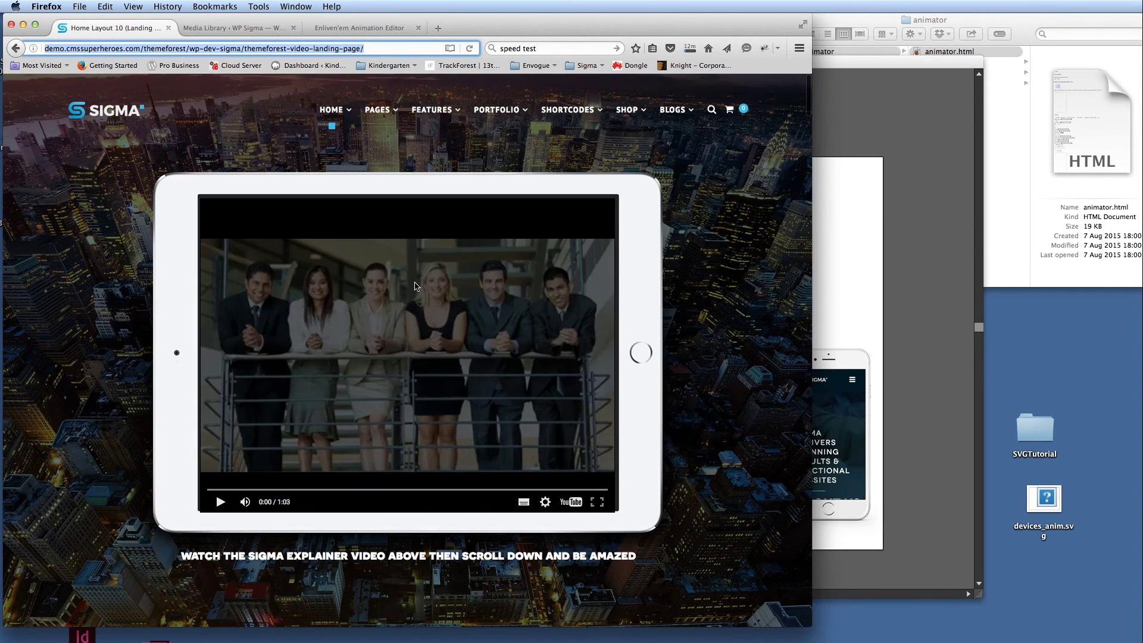
click(233, 48)
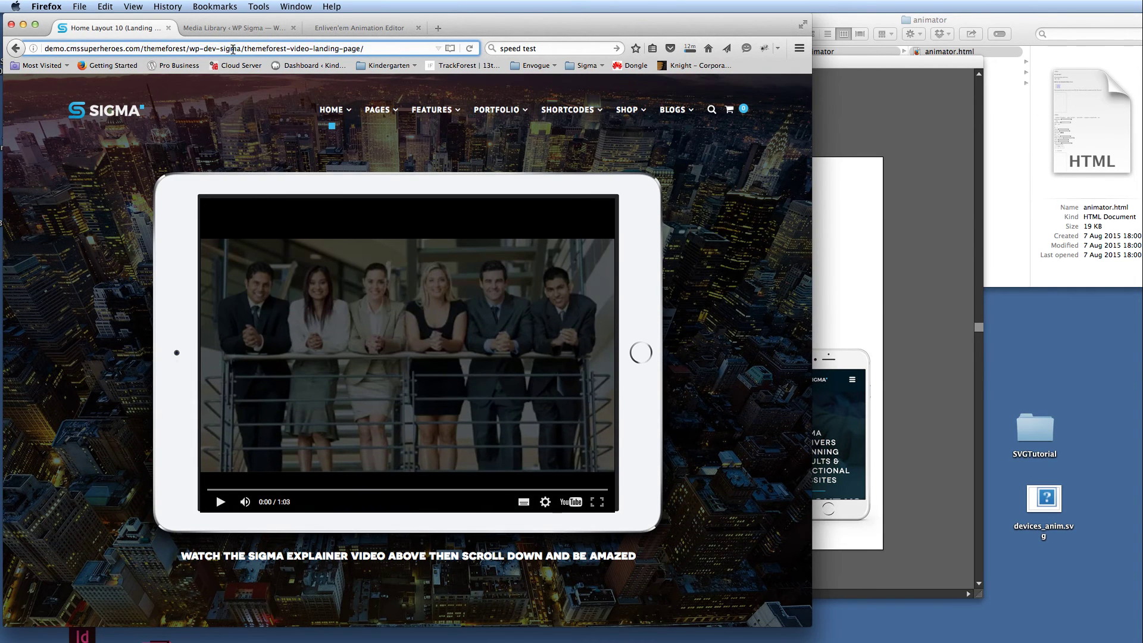
key(Return)
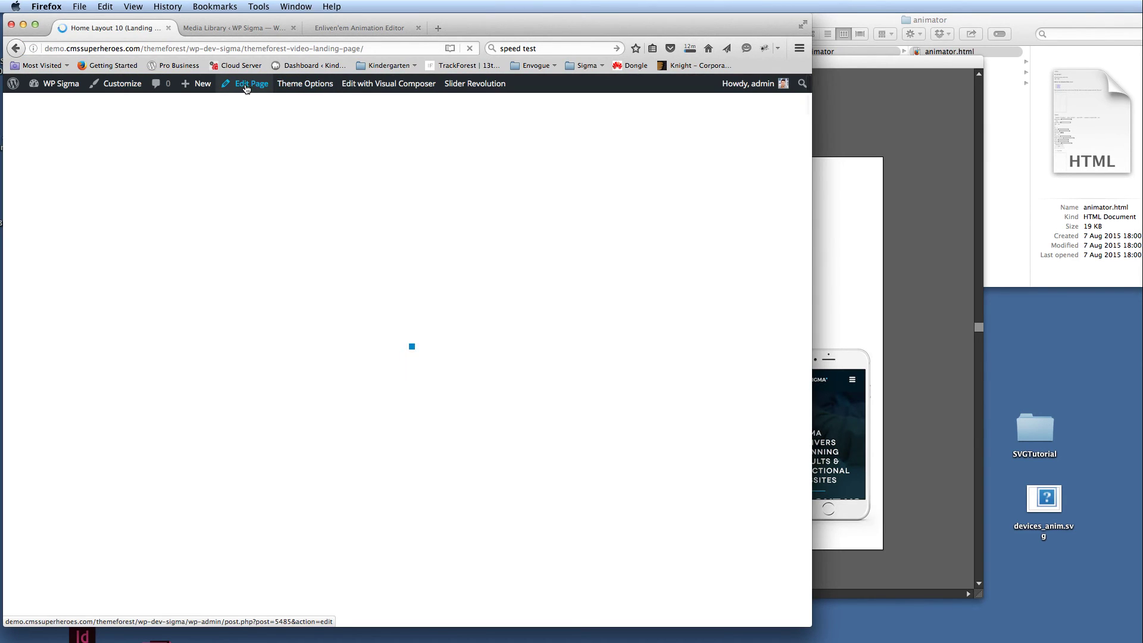
right_click(246, 89)
click(271, 95)
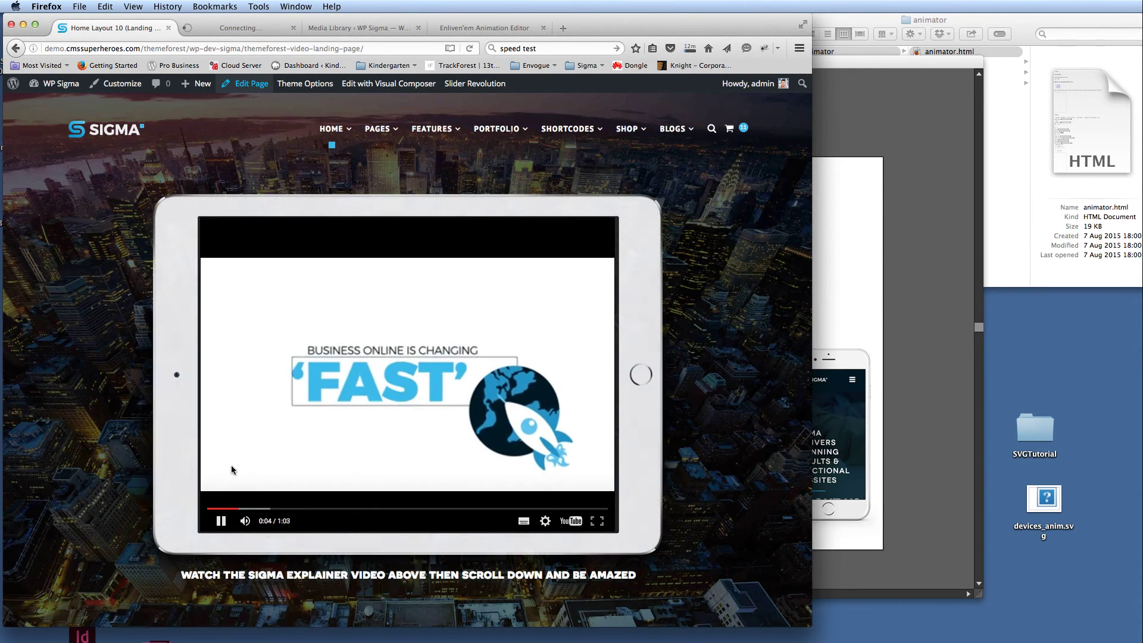
- Pause the landing page's explainer video and locate the static devices image further down the page
click(303, 415)
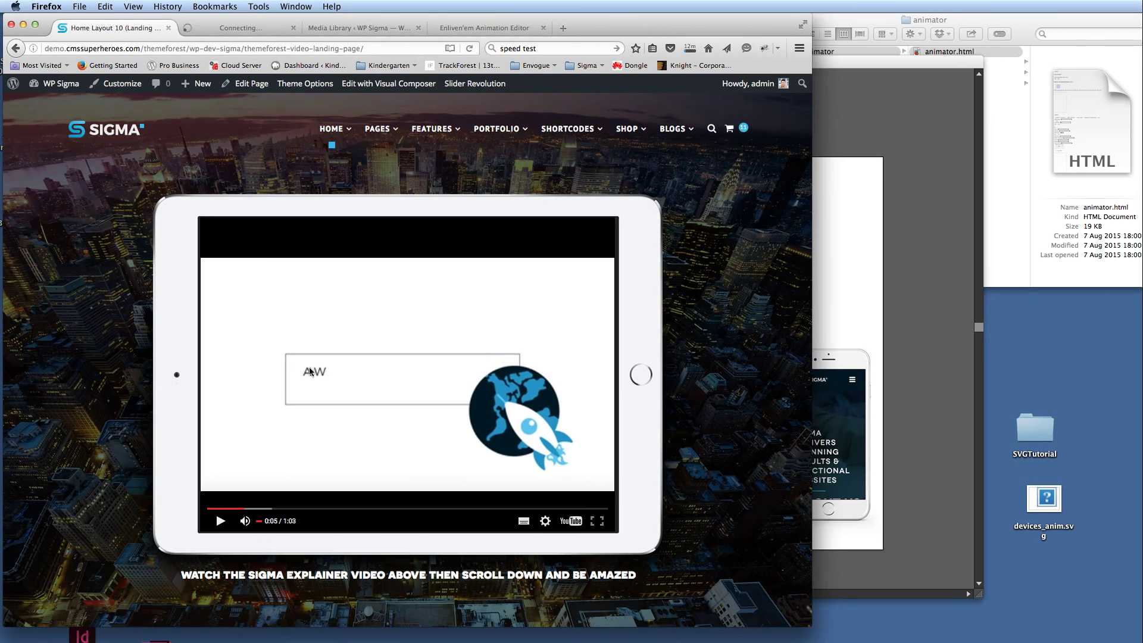
scroll(608, 324, down, 15)
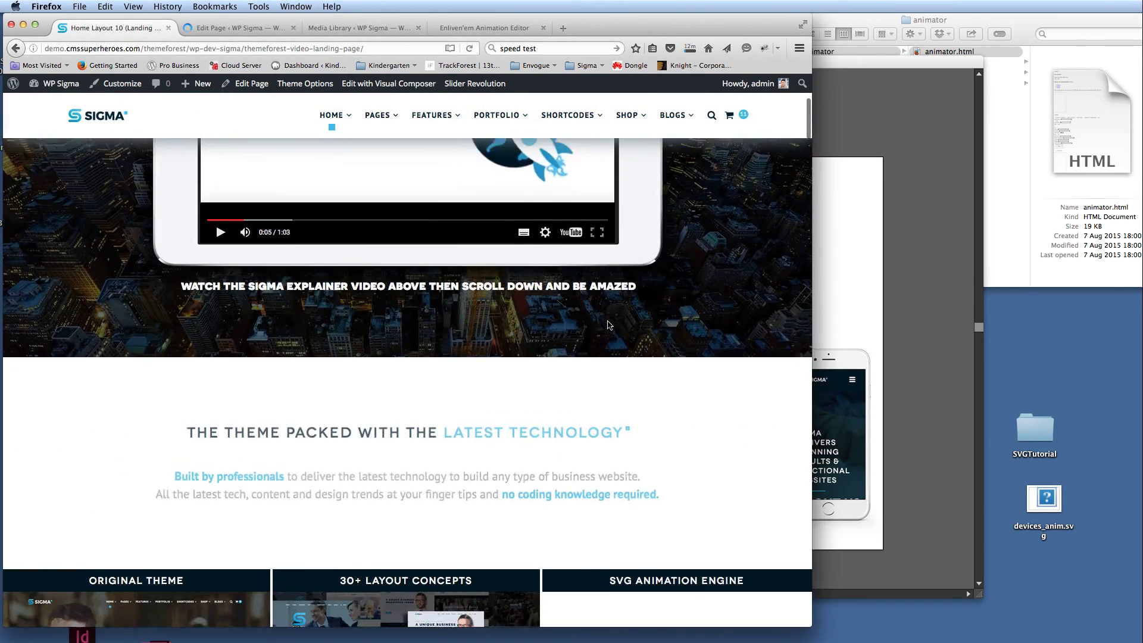
scroll(608, 325, down, 6)
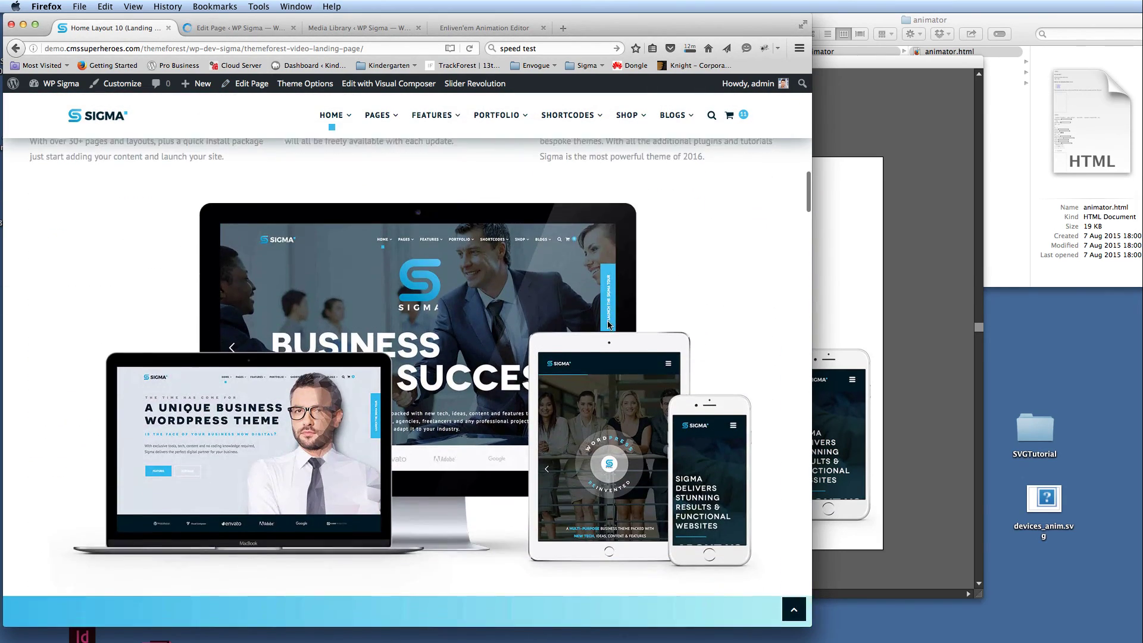
- Delete the static Single Image element below the three fancy boxes in the landing page's Edit Page layout
click(234, 26)
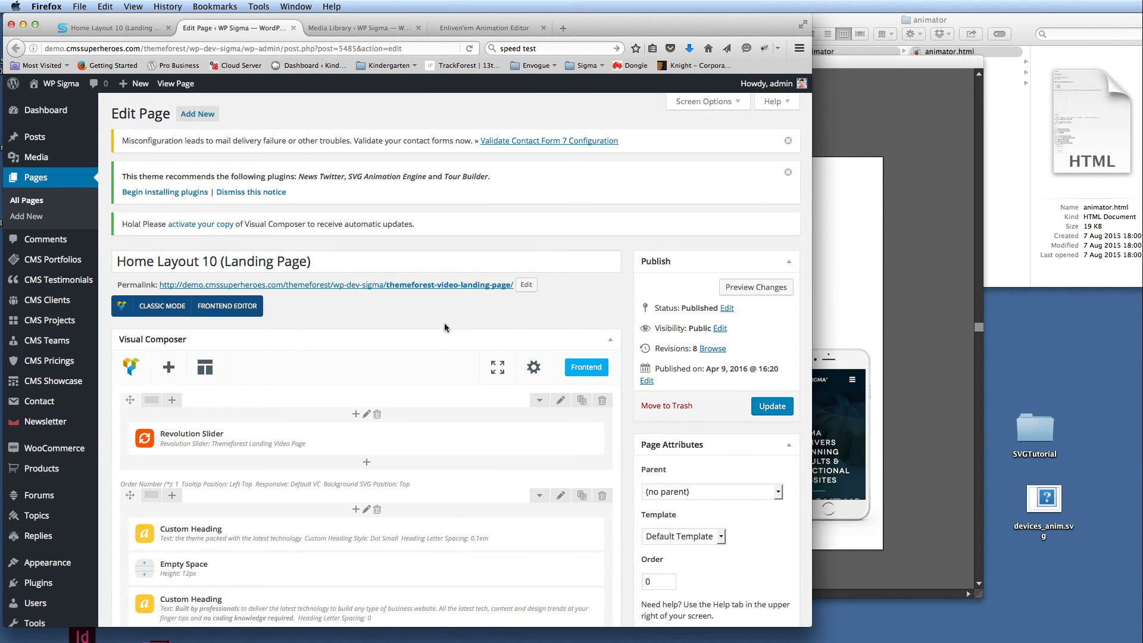
scroll(444, 321, down, 5)
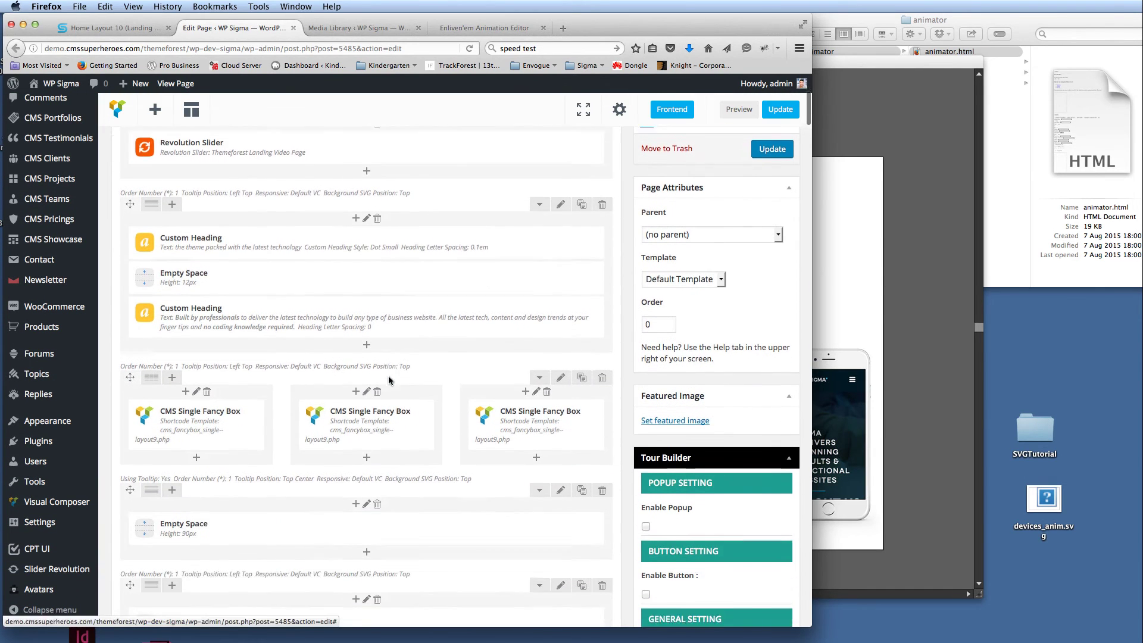
scroll(389, 377, down, 4)
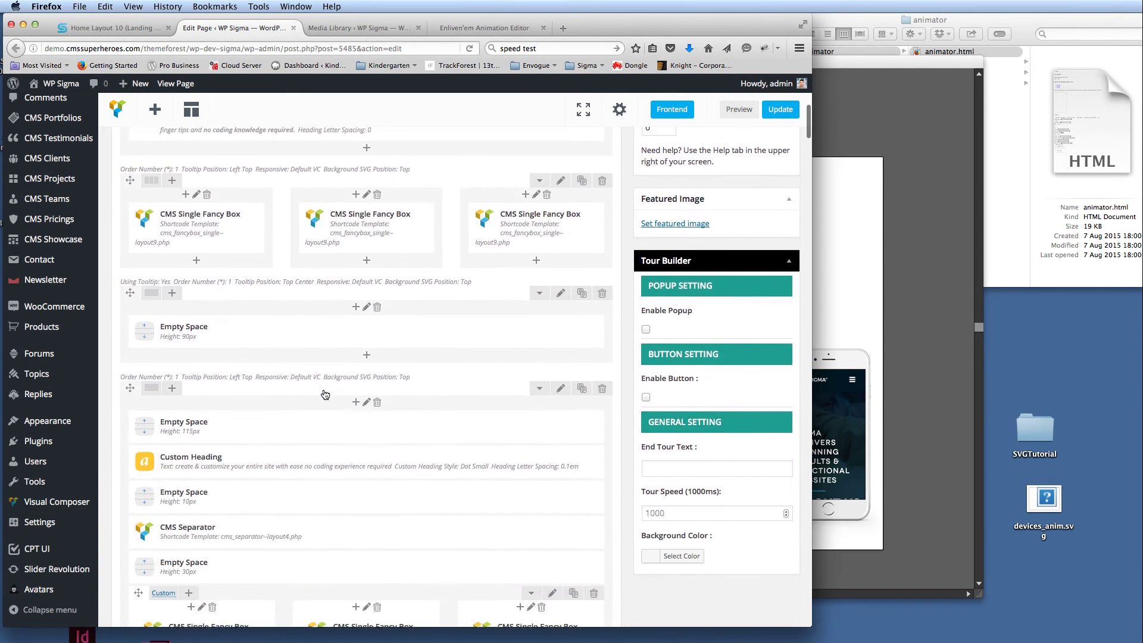
scroll(325, 393, down, 6)
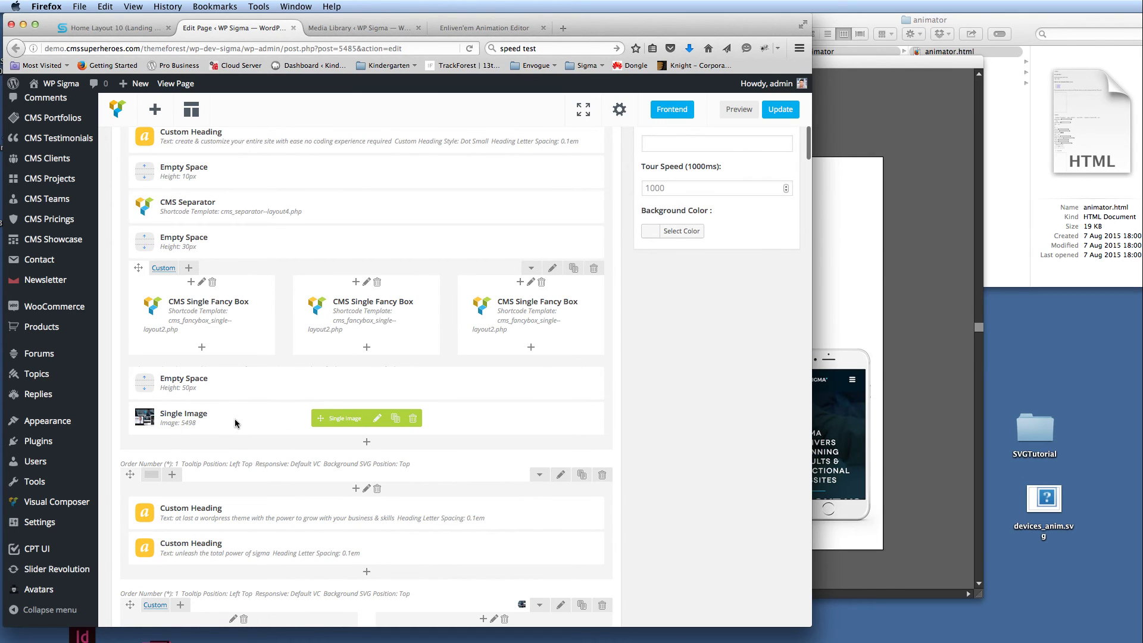
click(413, 419)
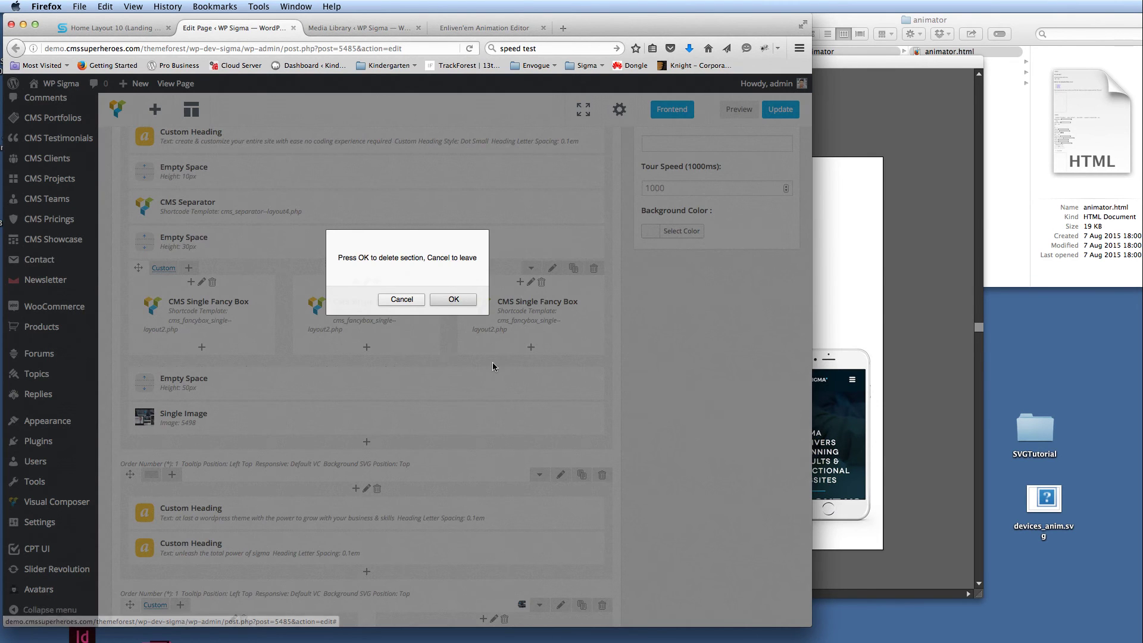
click(455, 300)
- Add a Text Block element in place of the deleted image, clear its placeholder text and centre its alignment
click(367, 406)
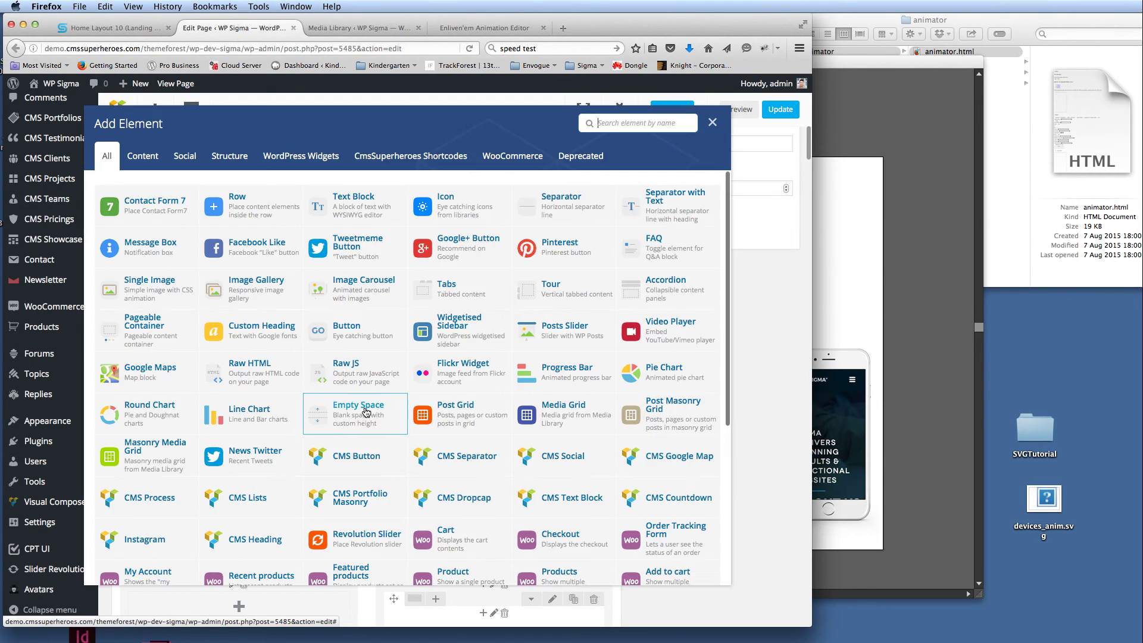
click(355, 204)
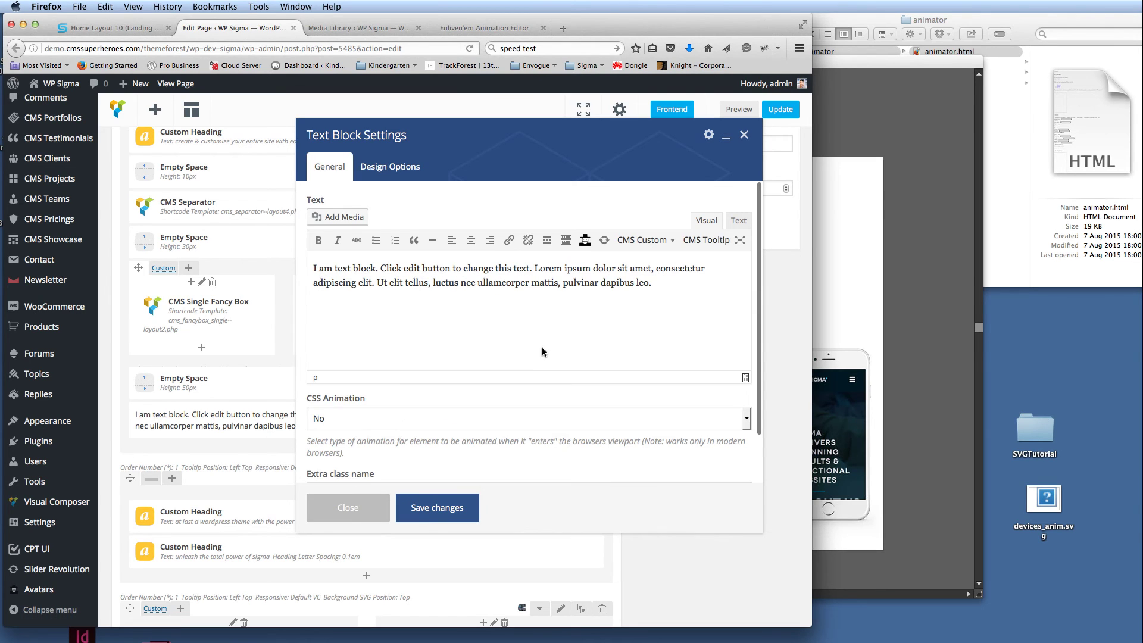
key(super+a)
key(BackSpace)
click(470, 244)
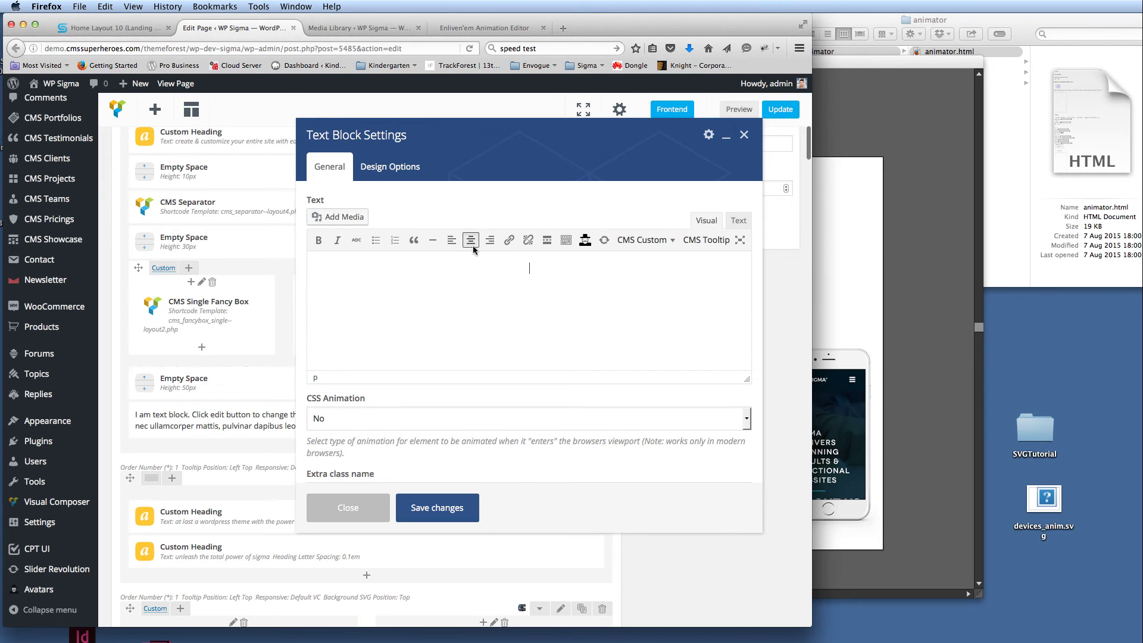
- Upload devices_anim.svg from the Desktop to the media library and insert it full size into the text block with Link To set to None
click(349, 217)
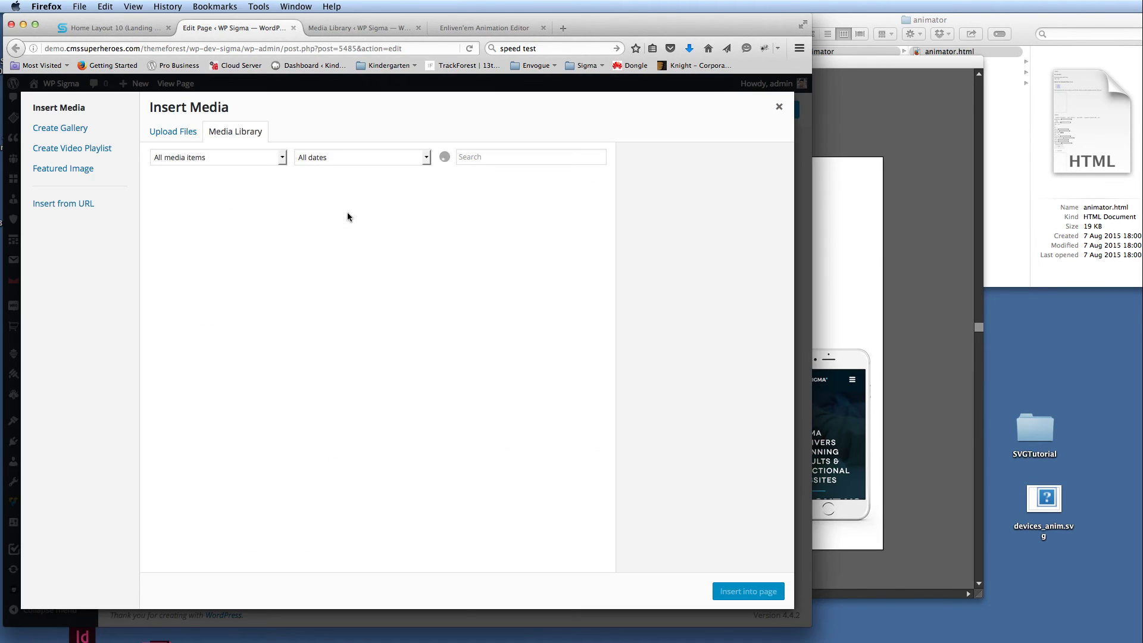
drag(1037, 516, 360, 341)
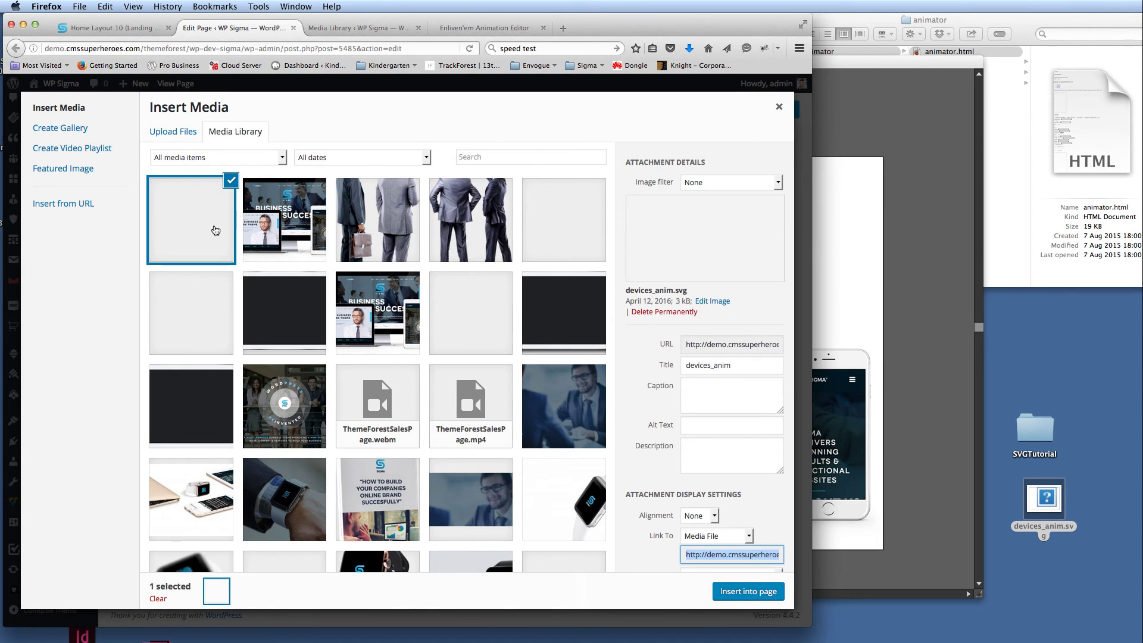
click(729, 538)
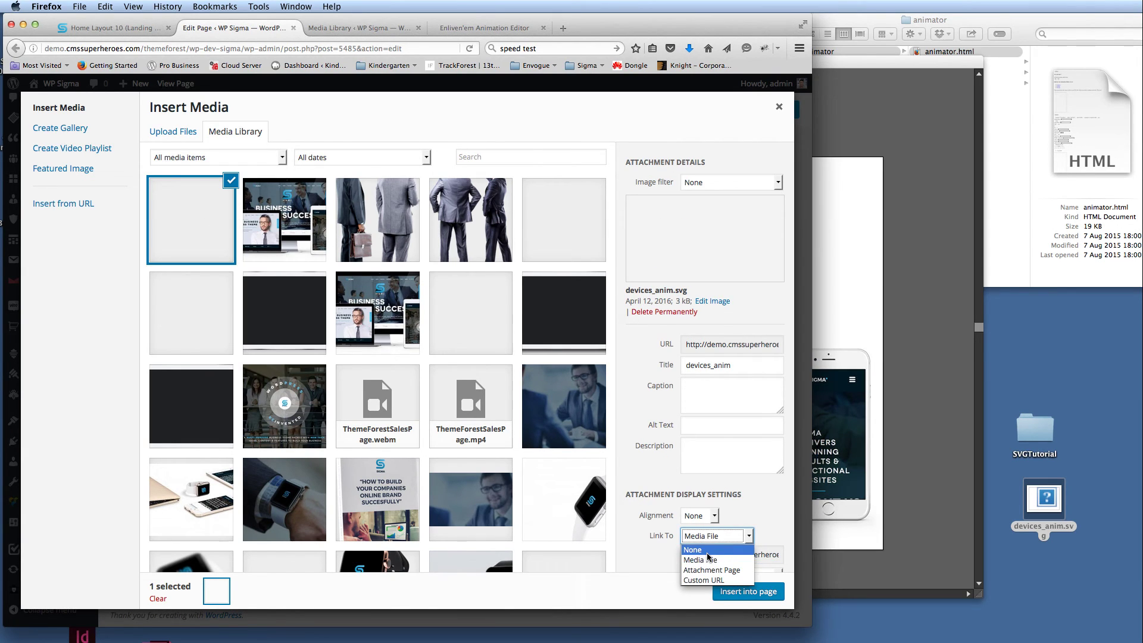
click(705, 551)
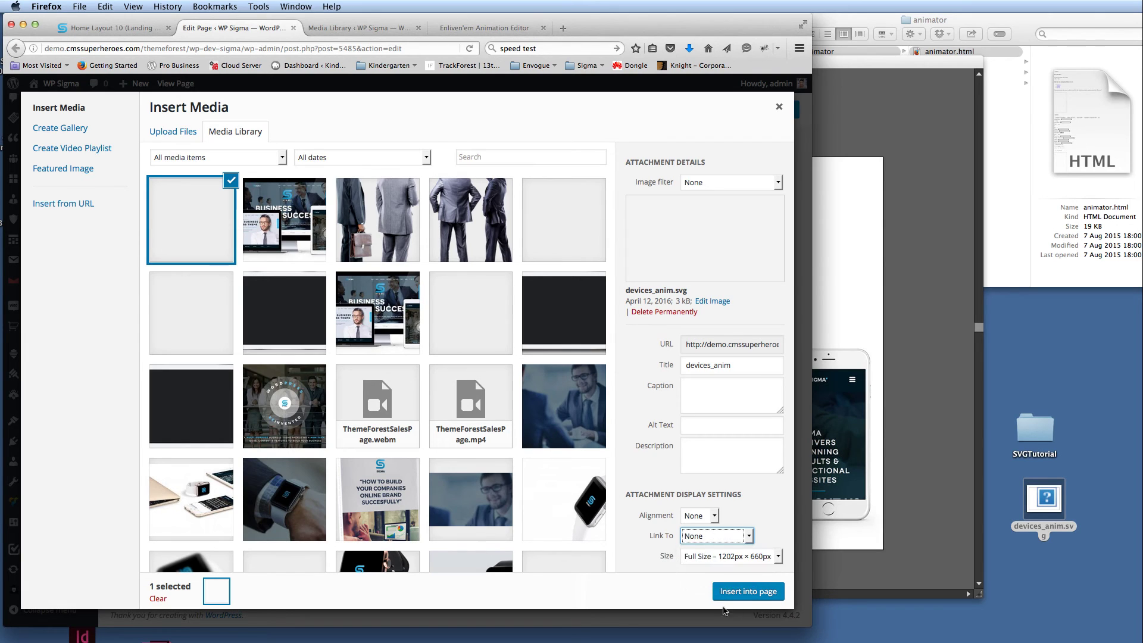
click(748, 591)
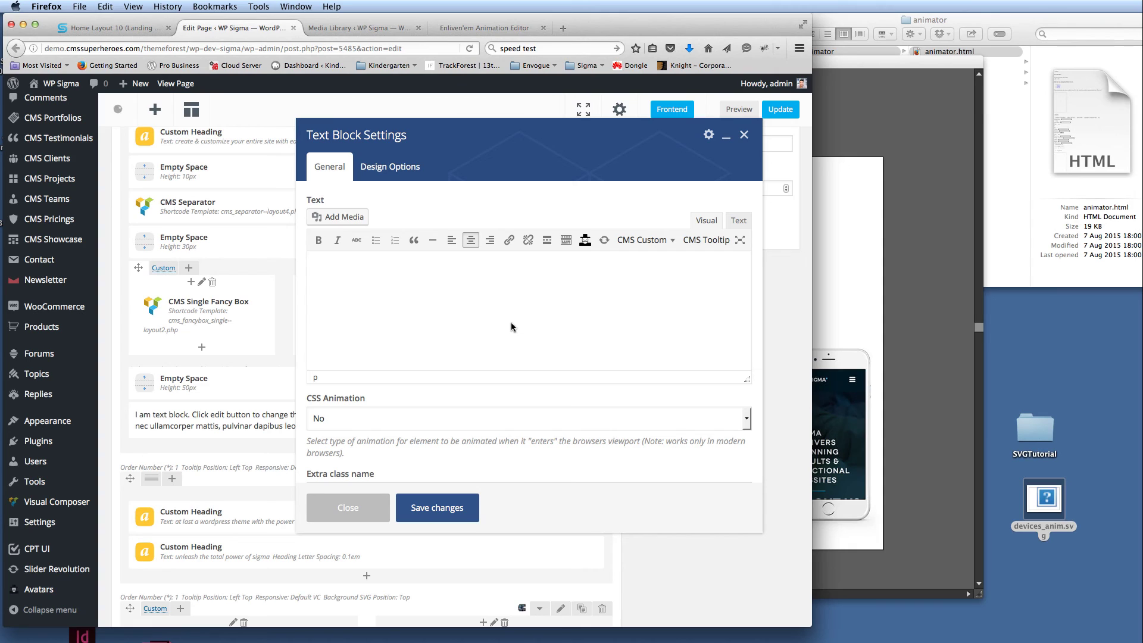
key(super+v)
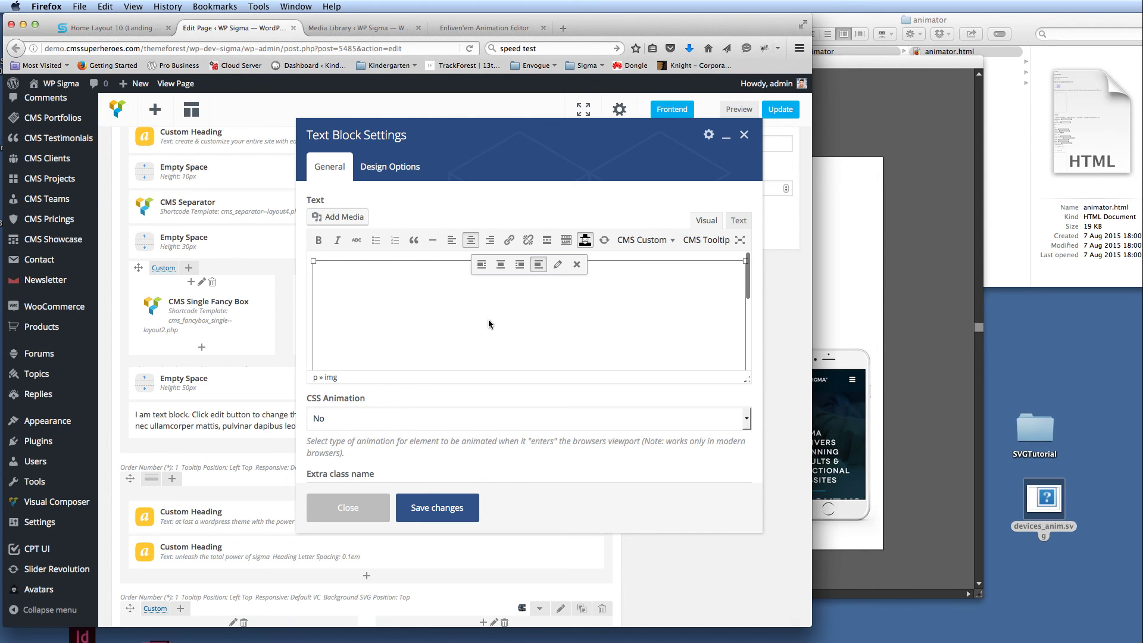
- Set the inserted image's CSS class to enlivenem in its advanced options and update the image details
click(557, 267)
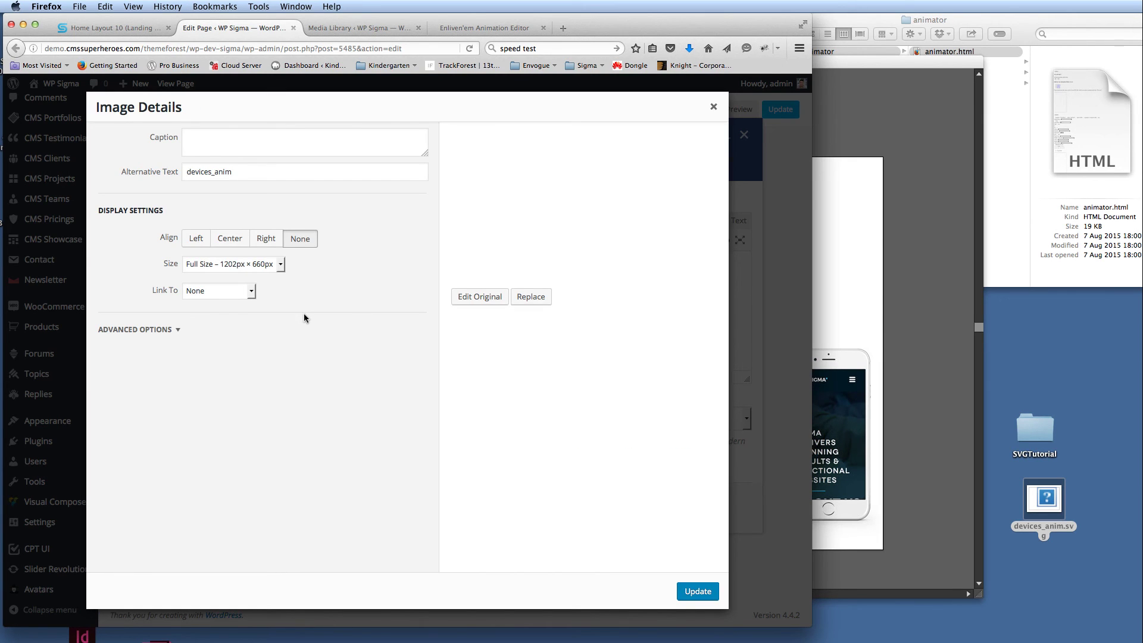
click(177, 331)
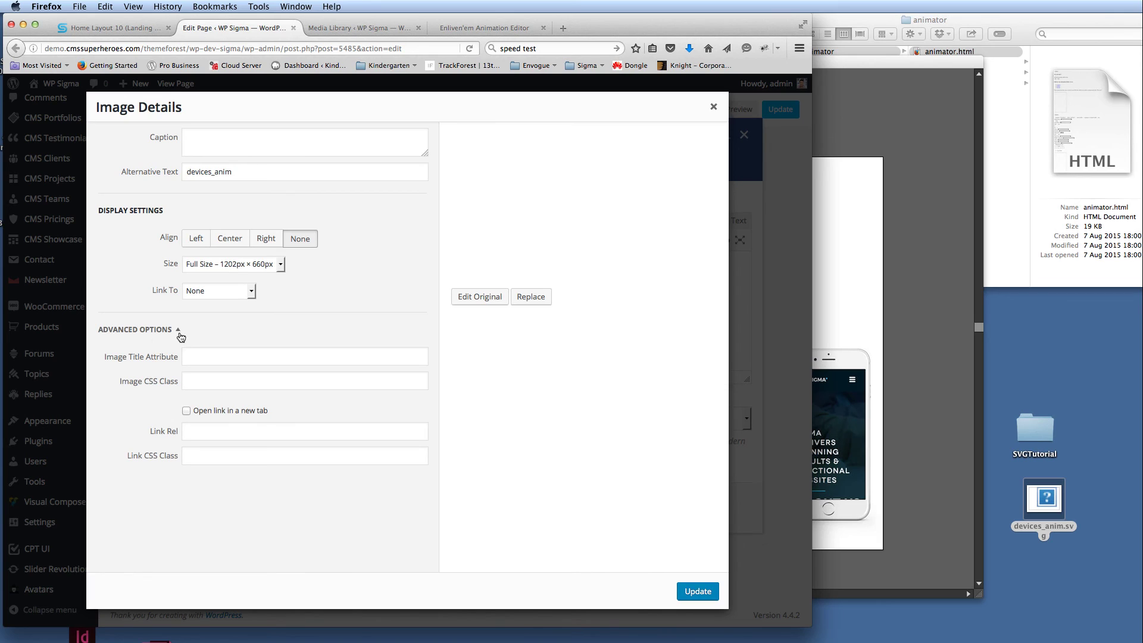
click(203, 381)
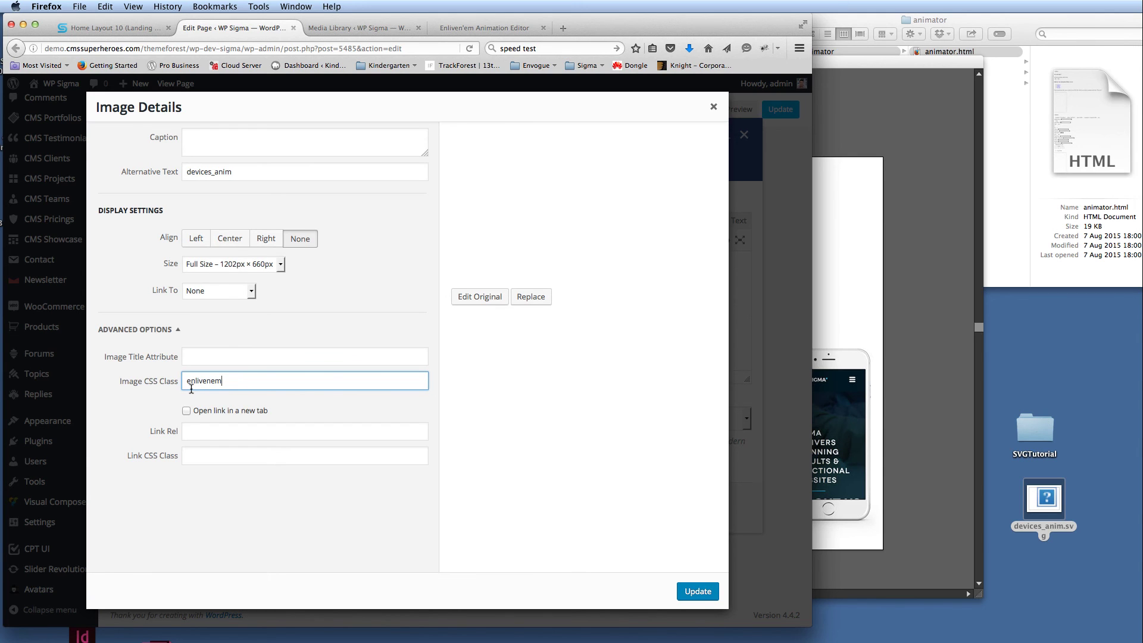
click(705, 592)
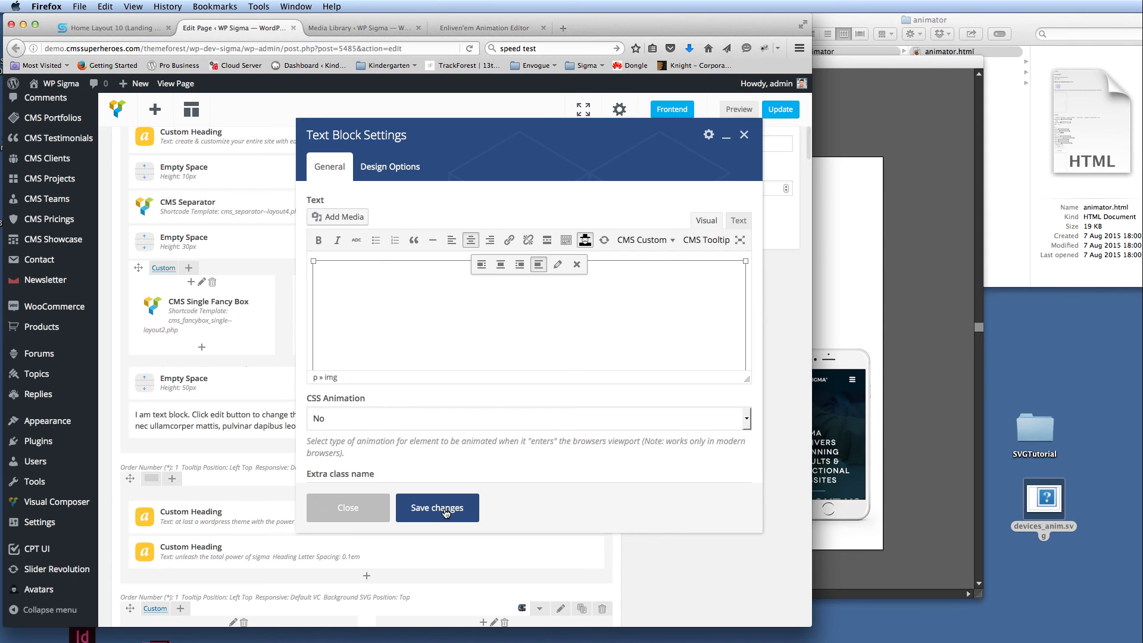
- Save the text block's changes and update the landing page
click(445, 509)
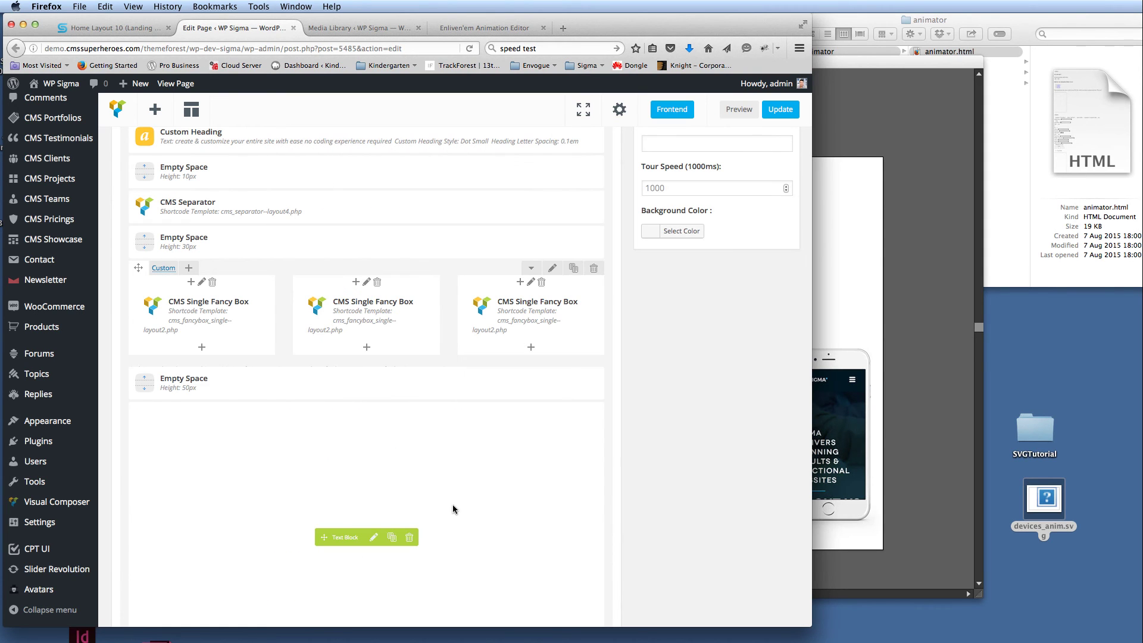
scroll(733, 291, up, 15)
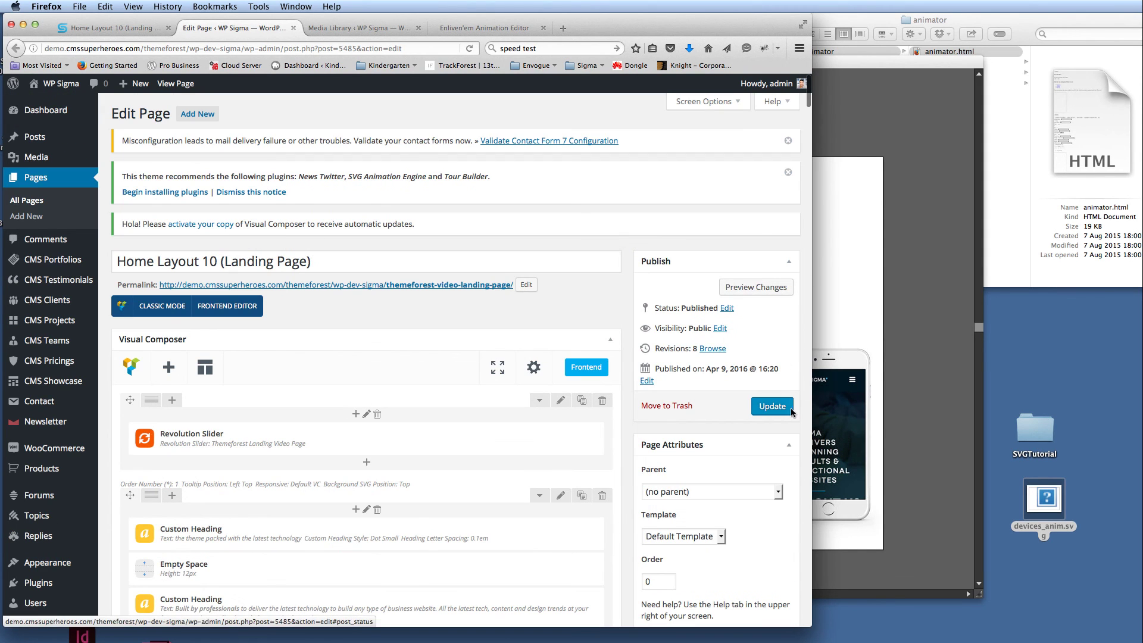
click(774, 408)
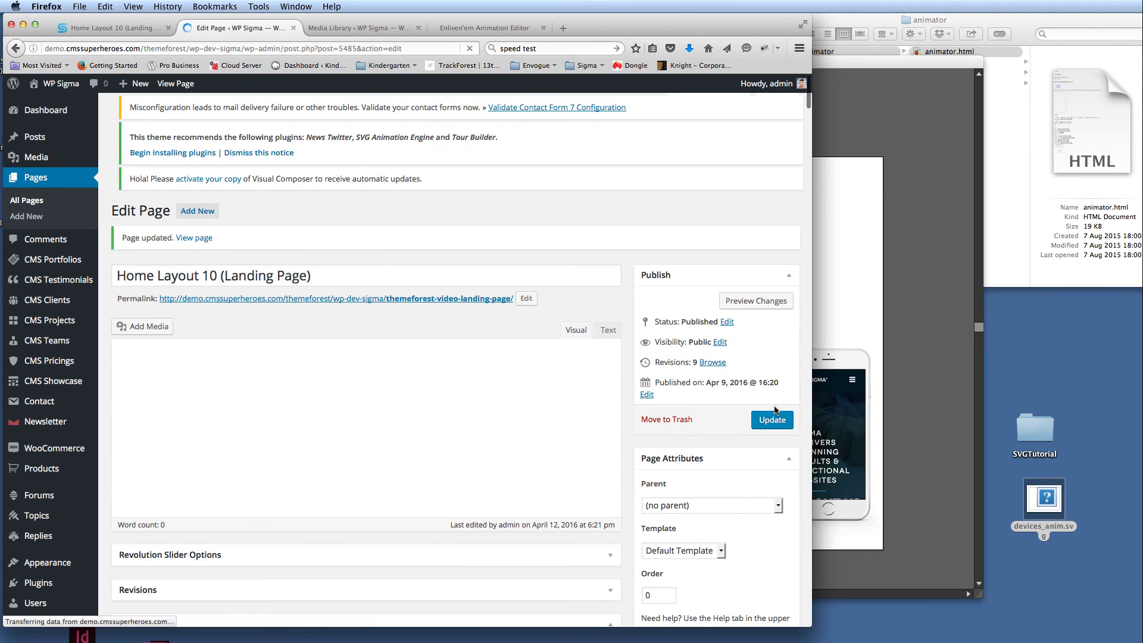
- Reload the live landing page and examine the devices animation below the three feature columns
click(110, 29)
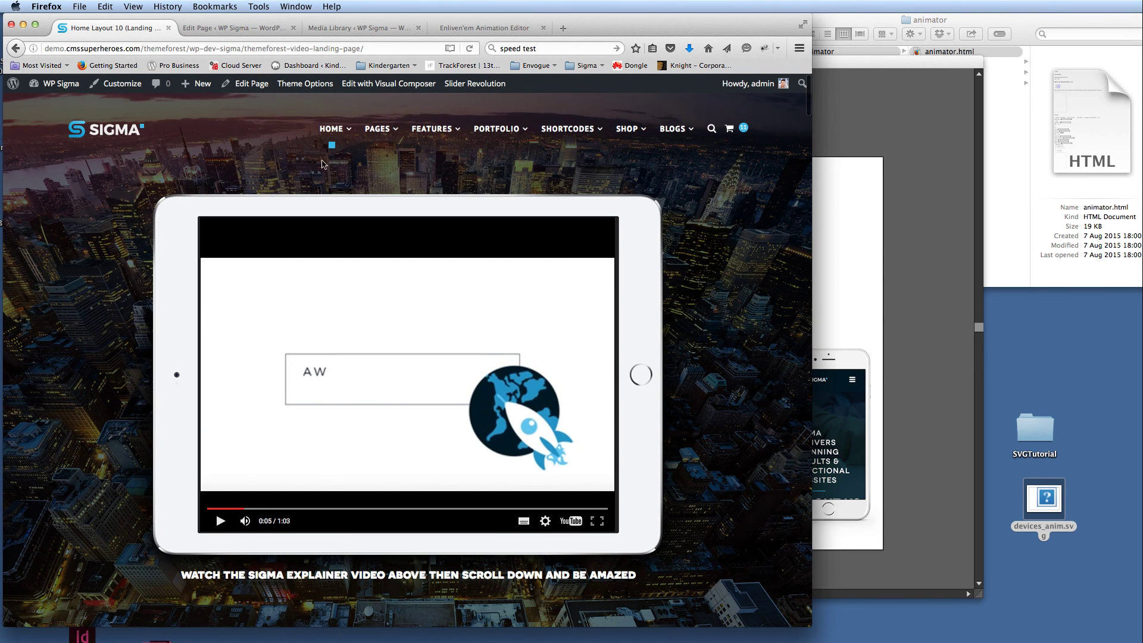
click(261, 45)
key(Return)
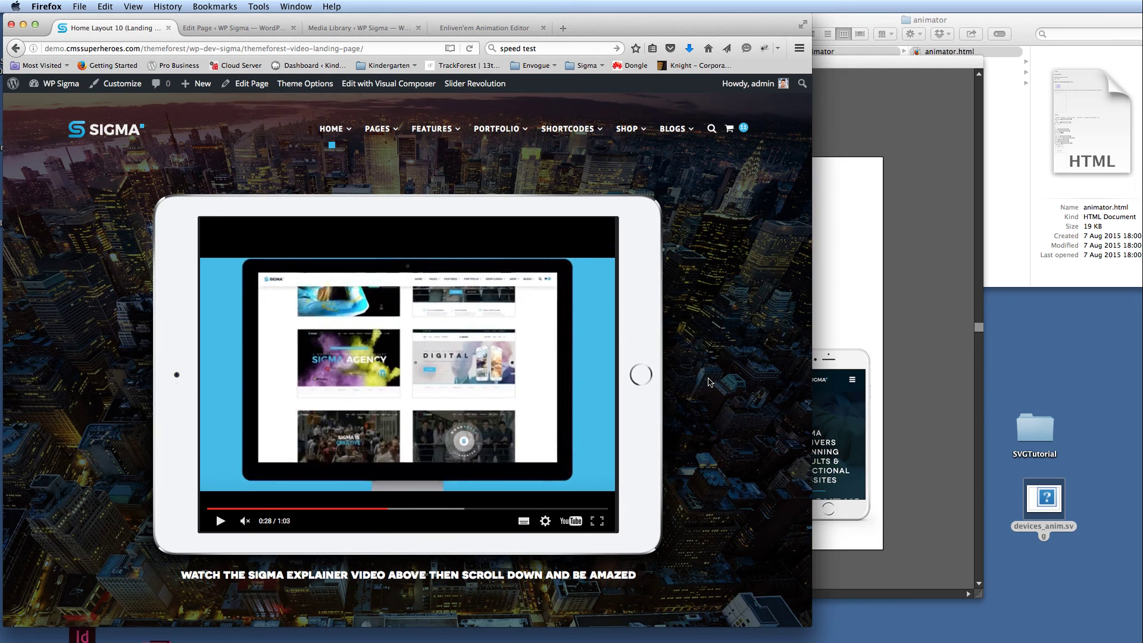
scroll(709, 382, down, 10)
scroll(709, 382, down, 10)
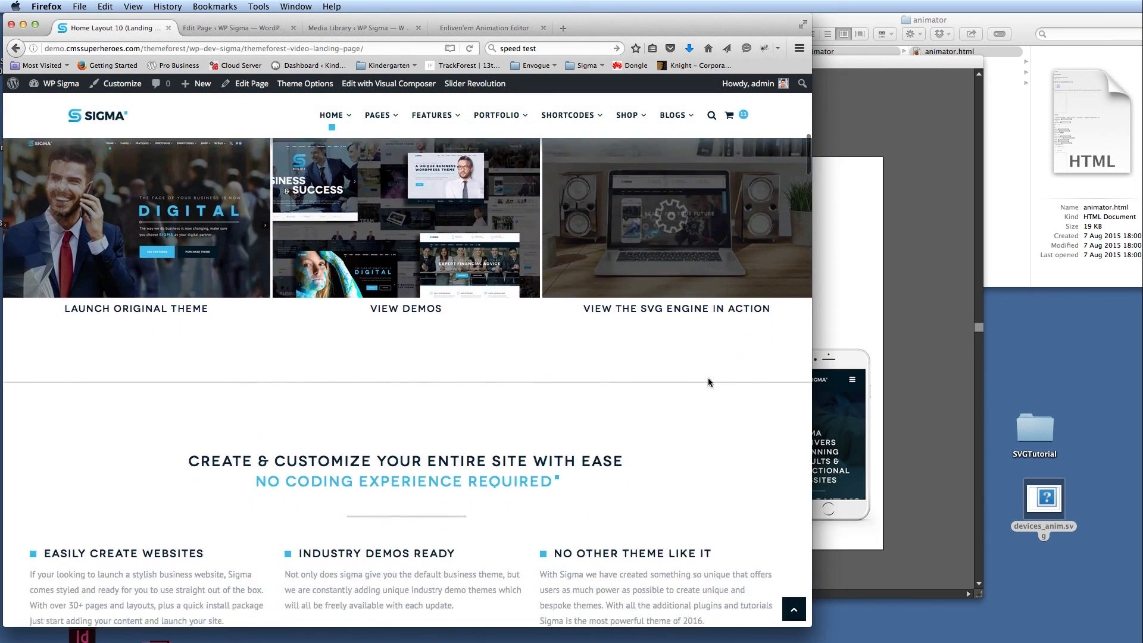
scroll(708, 381, down, 9)
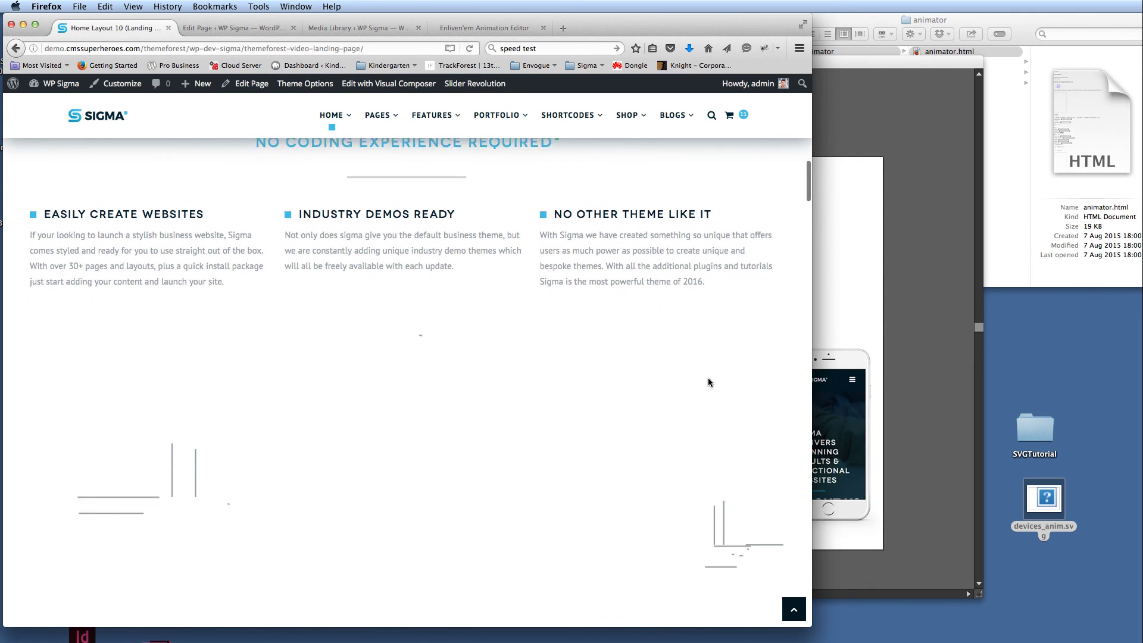
scroll(708, 382, down, 5)
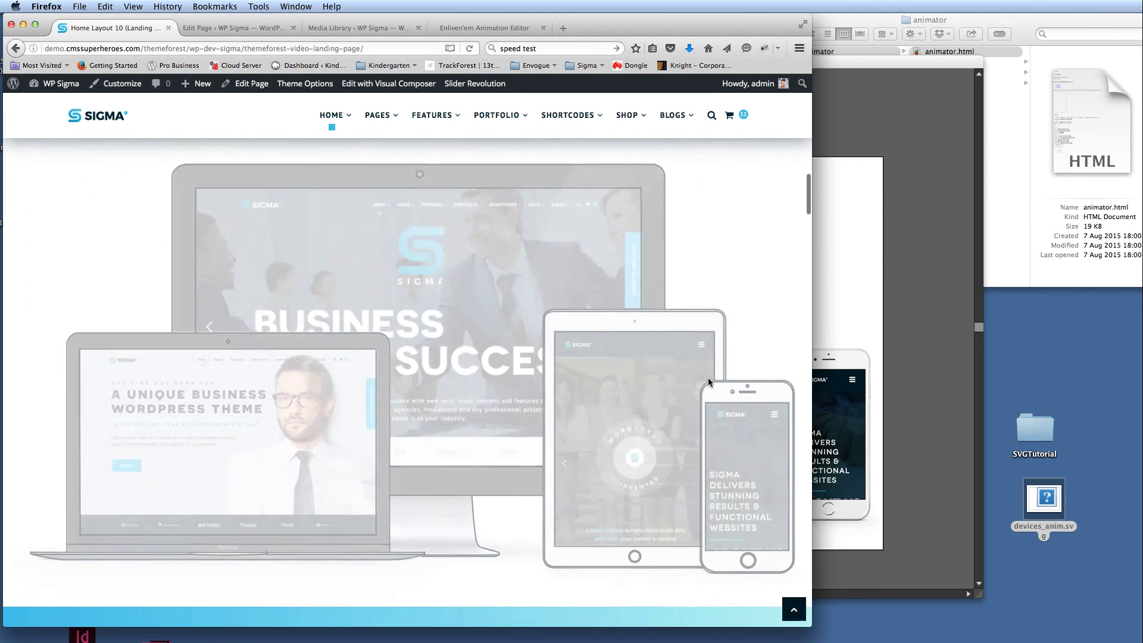
scroll(709, 381, up, 4)
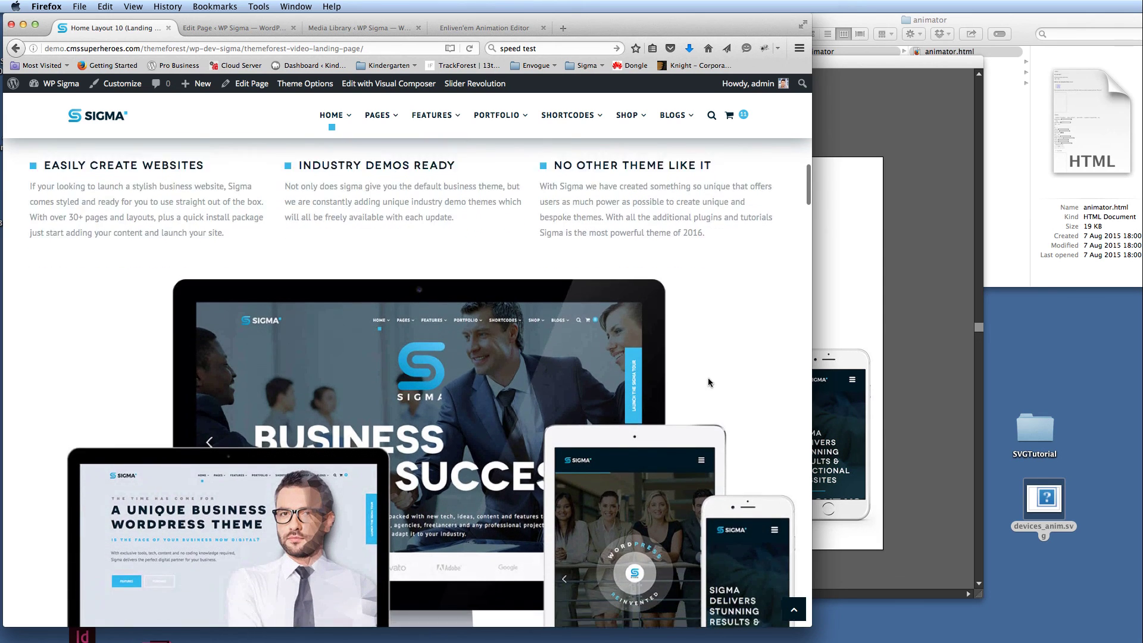
scroll(708, 382, down, 7)
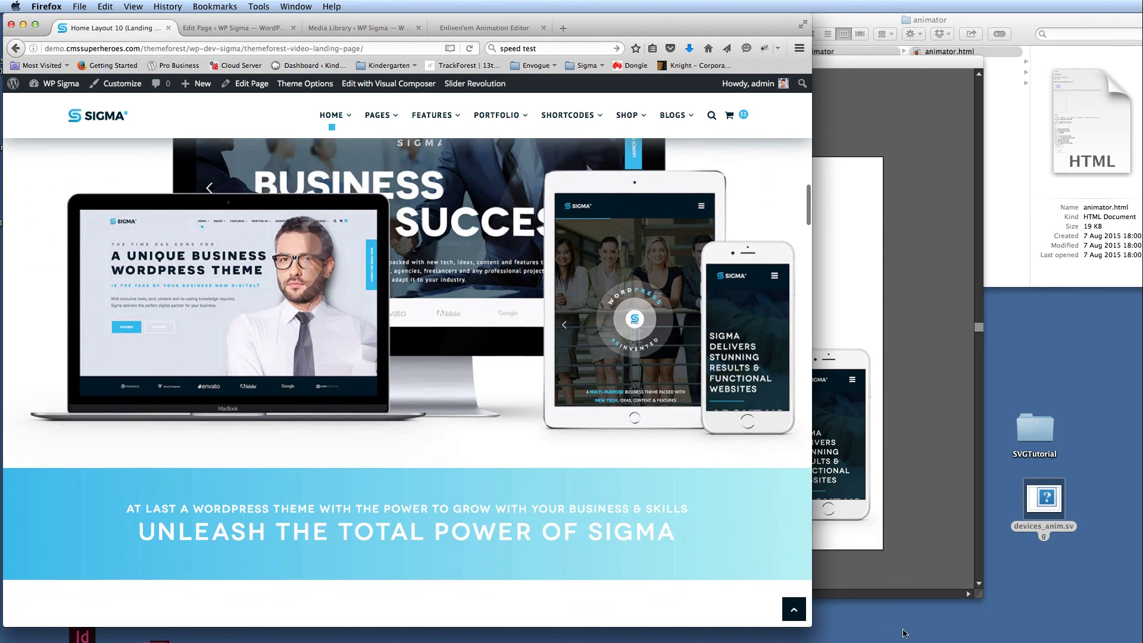
- Resize the browser window wider and narrower to check how the devices graphic scales with the page
drag(811, 626, 883, 628)
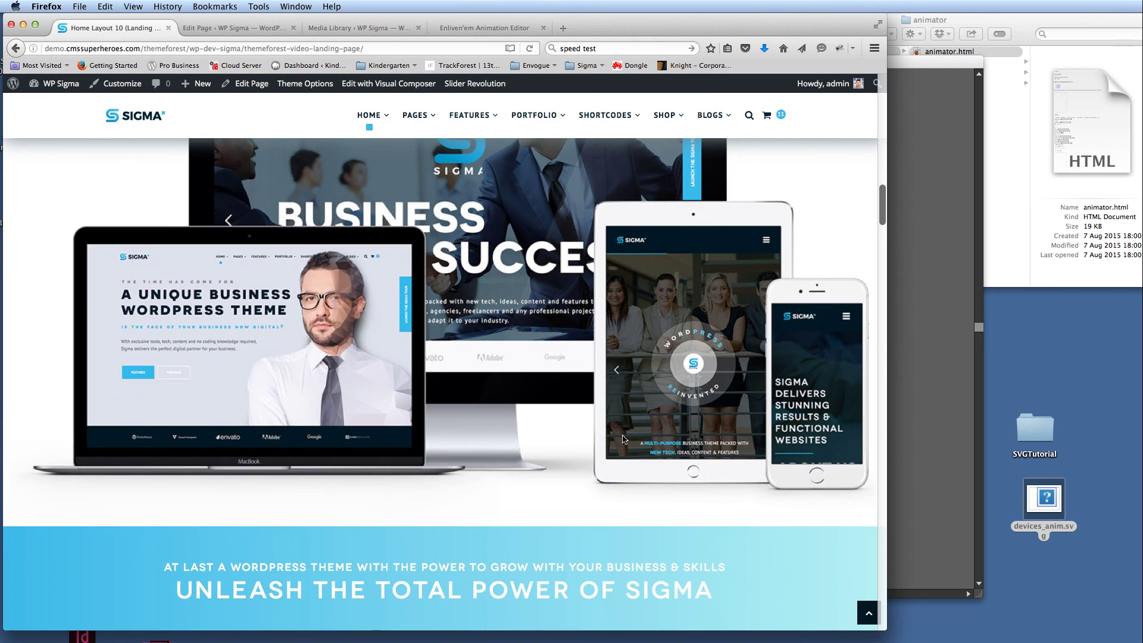
scroll(635, 435, up, 7)
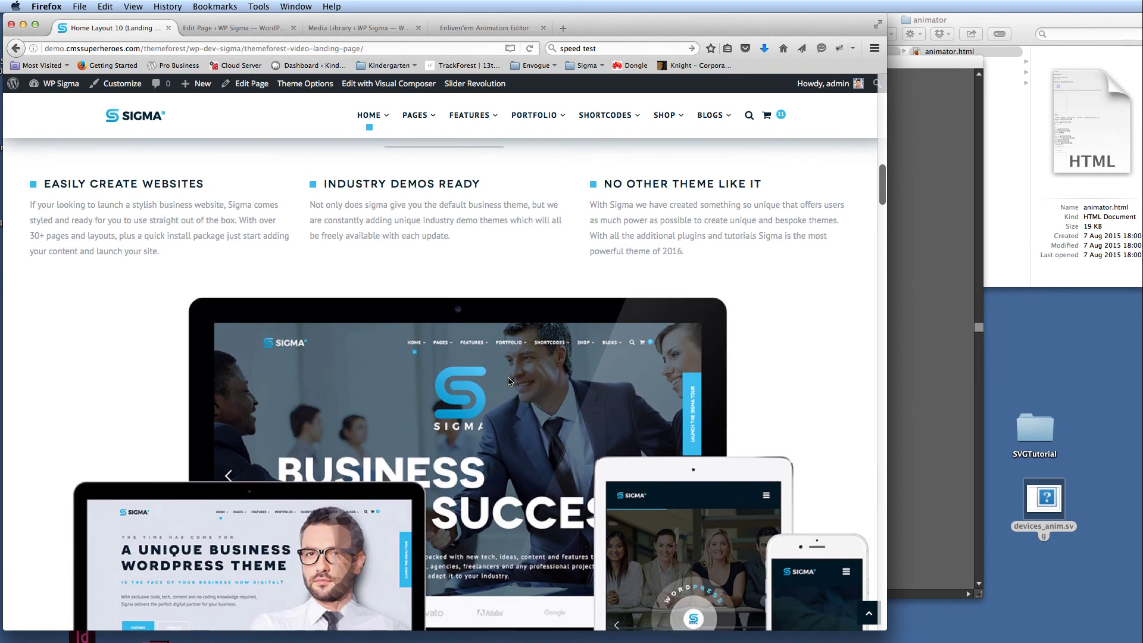
scroll(509, 381, down, 3)
scroll(509, 381, down, 3)
drag(885, 629, 743, 558)
scroll(601, 426, up, 8)
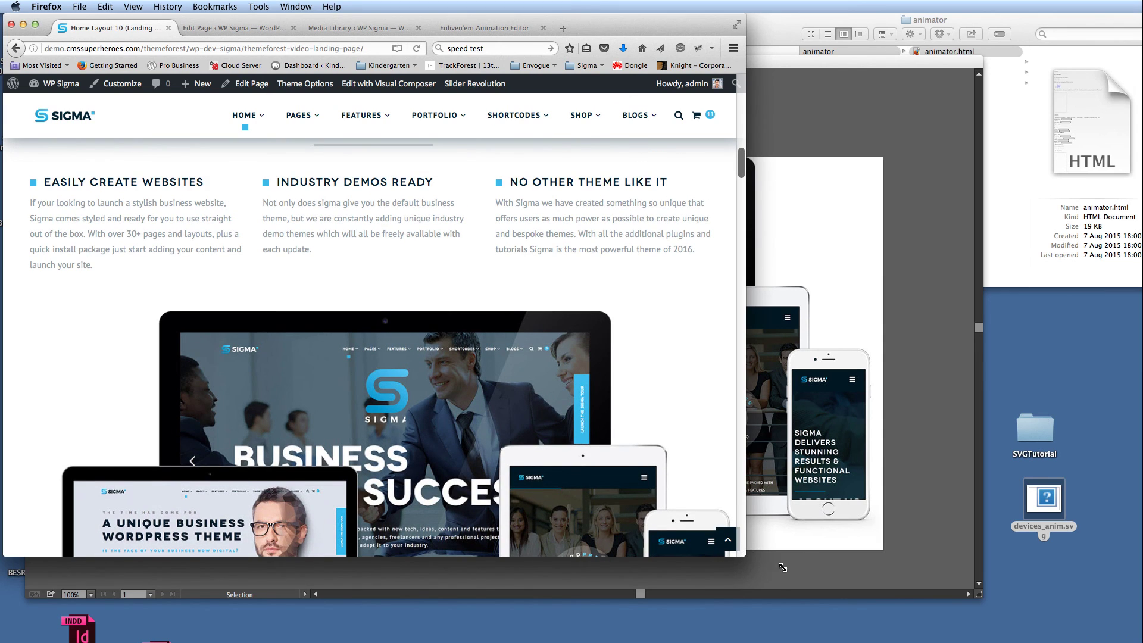
drag(780, 563, 817, 616)
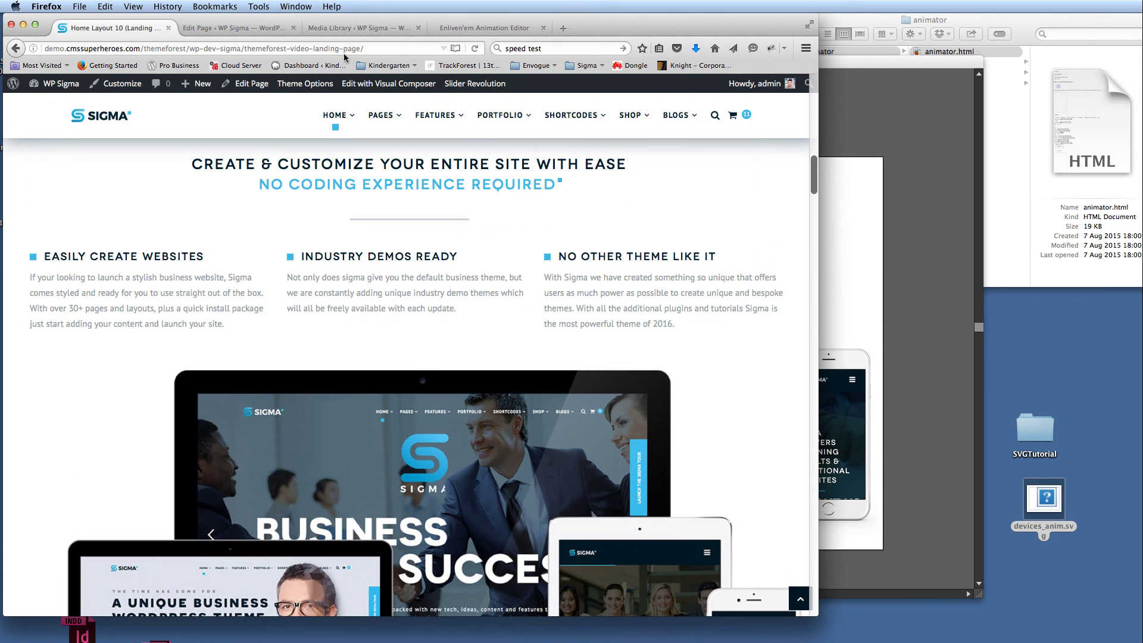
- Reload the landing page again and watch the devices animation play from its start
click(342, 55)
key(Return)
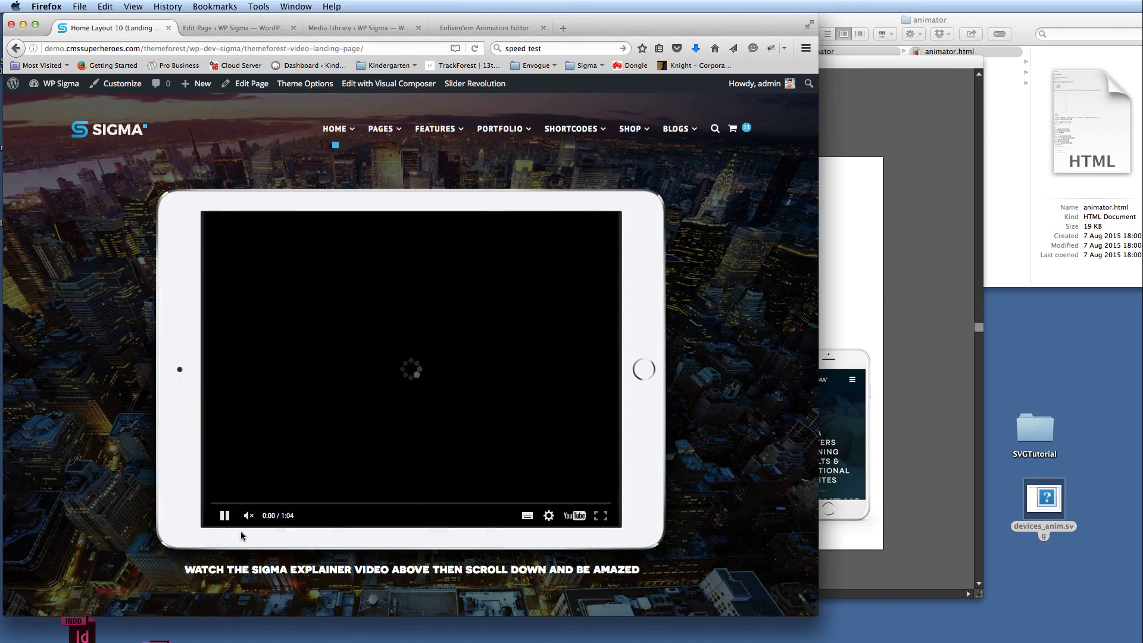
scroll(731, 451, down, 3)
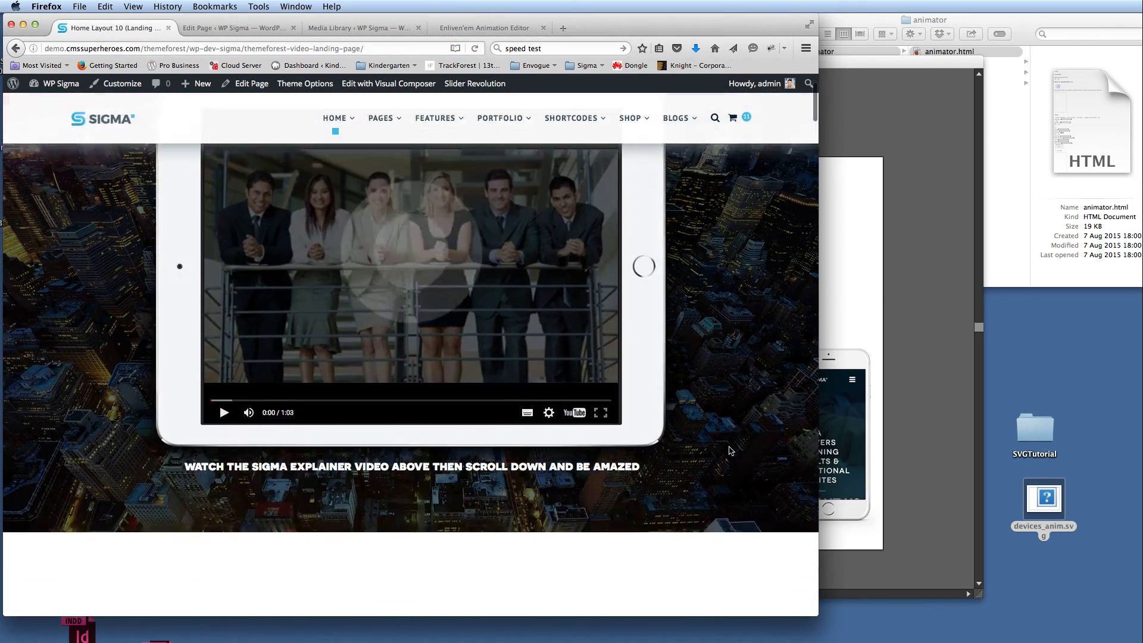
scroll(709, 445, down, 15)
scroll(708, 451, down, 5)
scroll(709, 450, down, 3)
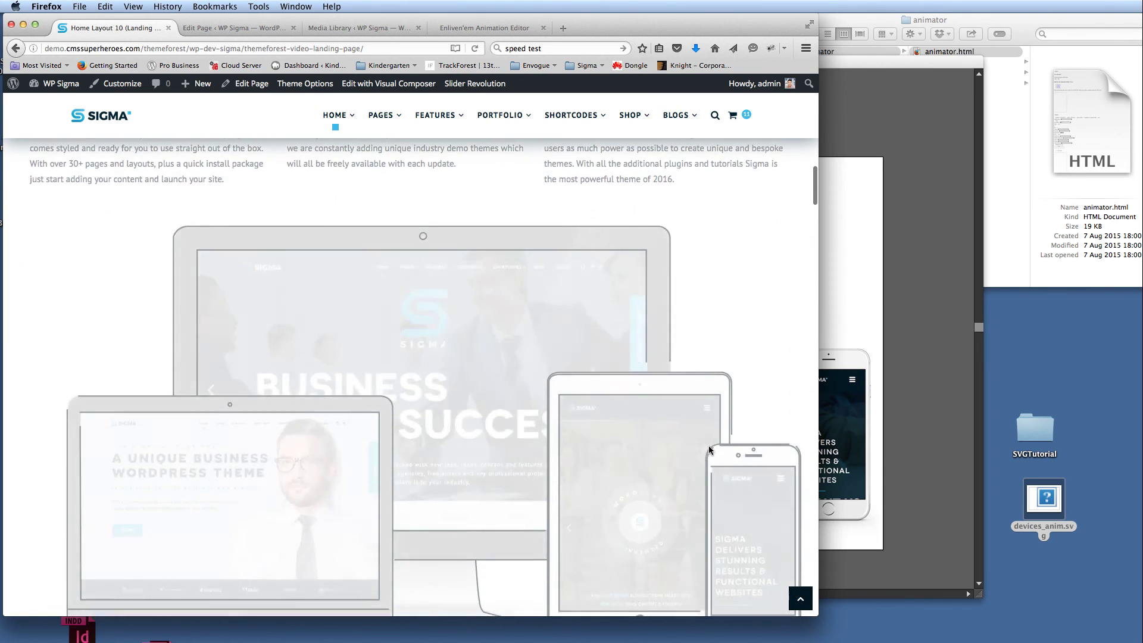
- Examine the finished devices graphic on the landing page together with the blue banner and the theme feature section beneath it
scroll(708, 450, down, 2)
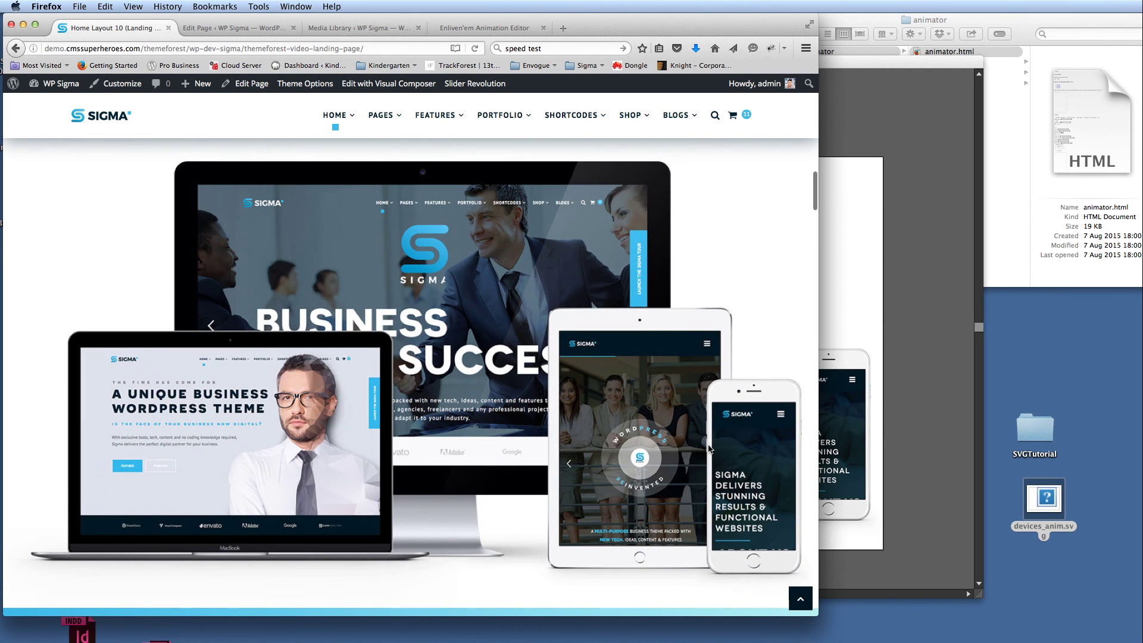
scroll(708, 450, down, 2)
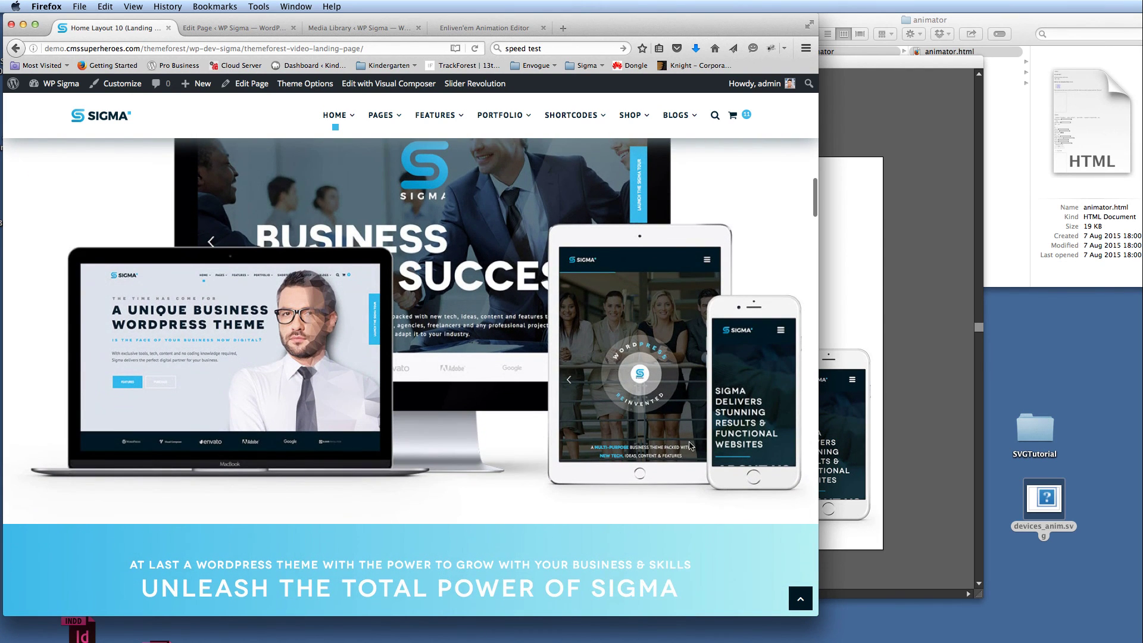
scroll(690, 448, down, 2)
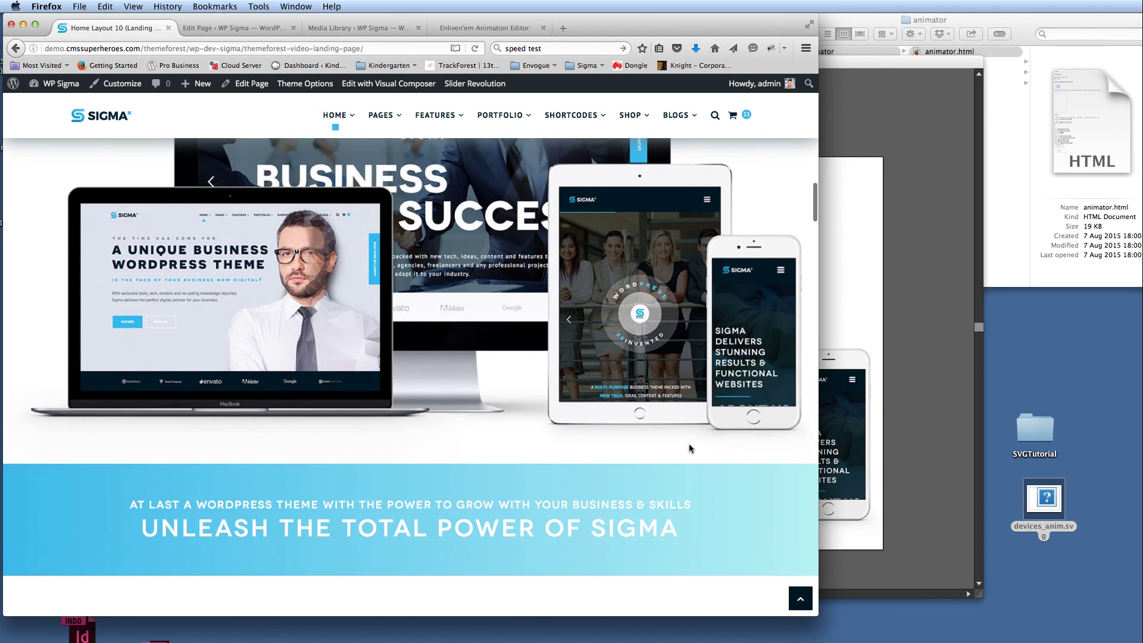
scroll(689, 444, down, 5)
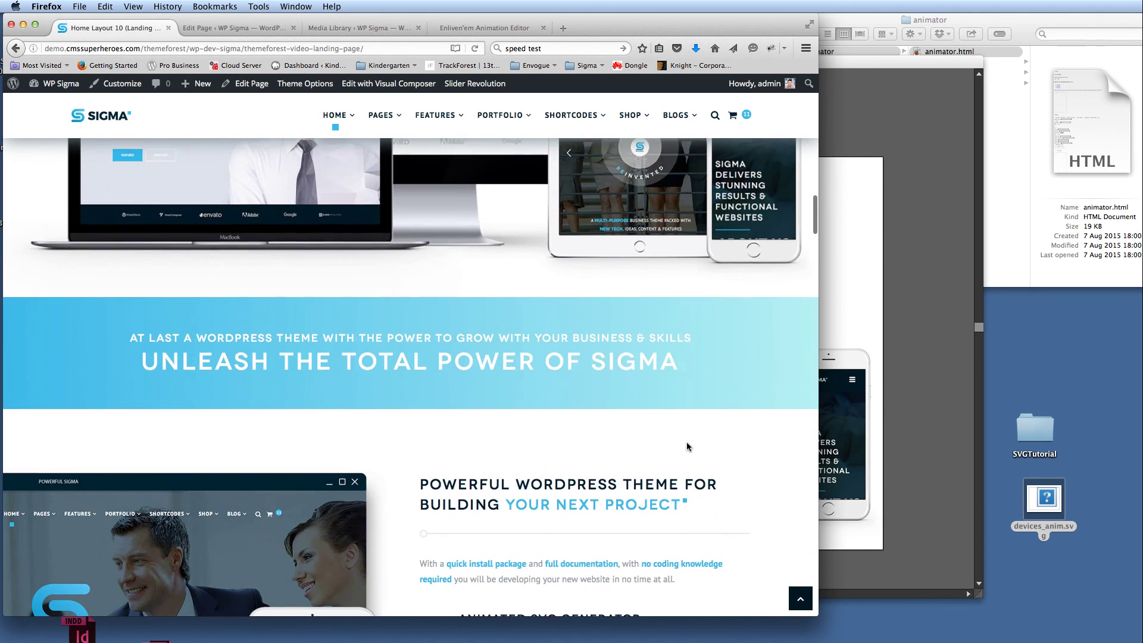
scroll(660, 453, up, 1)
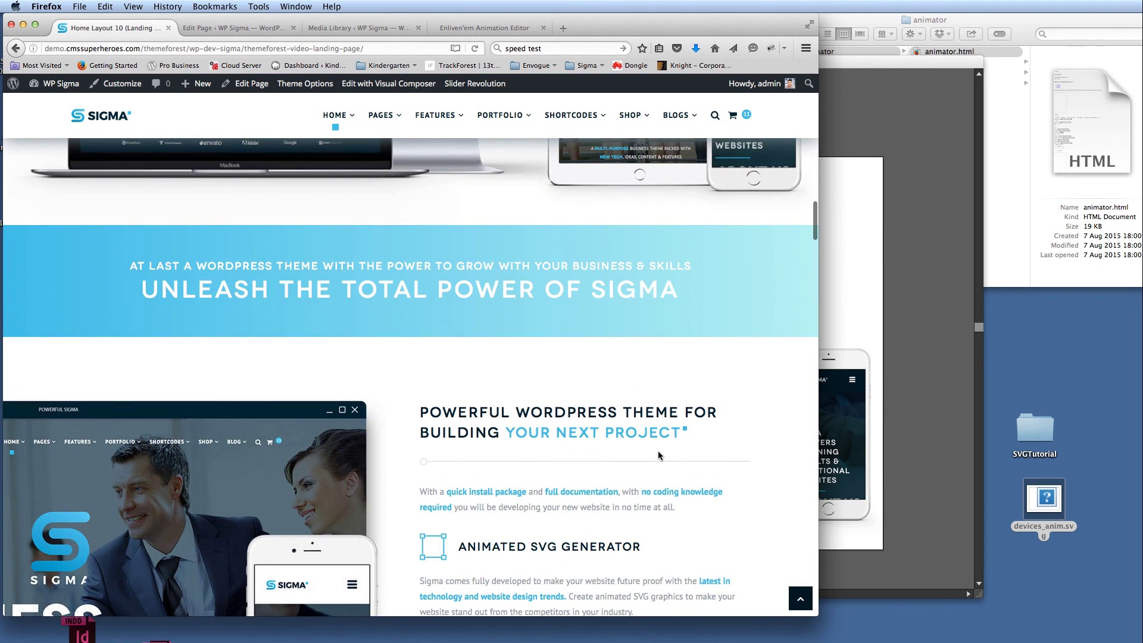
scroll(658, 454, up, 2)
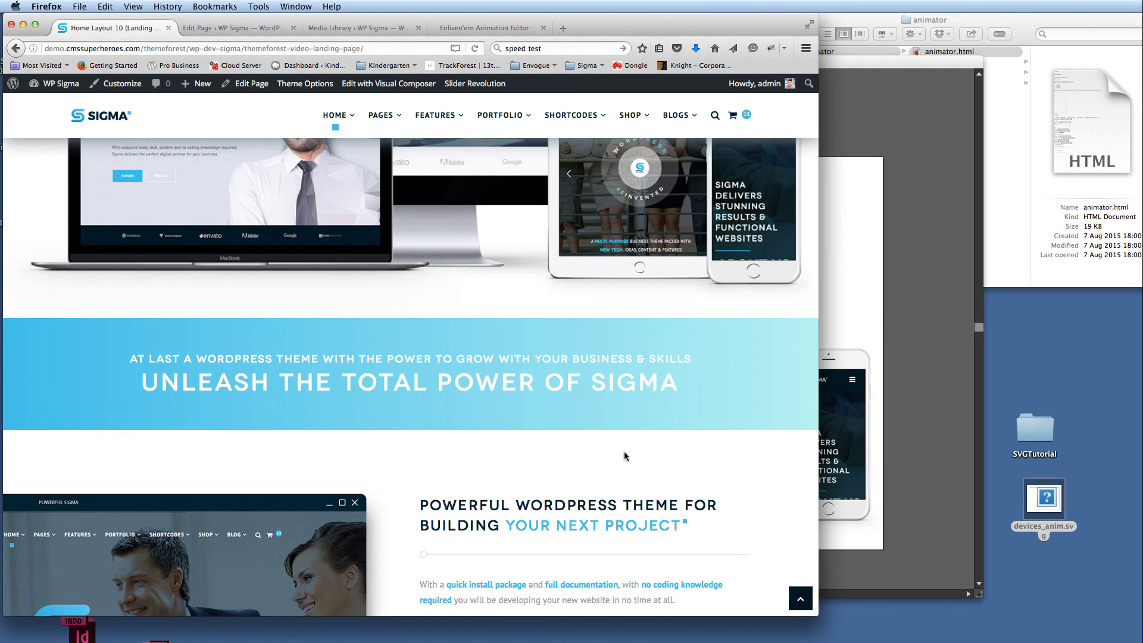
scroll(626, 461, down, 5)
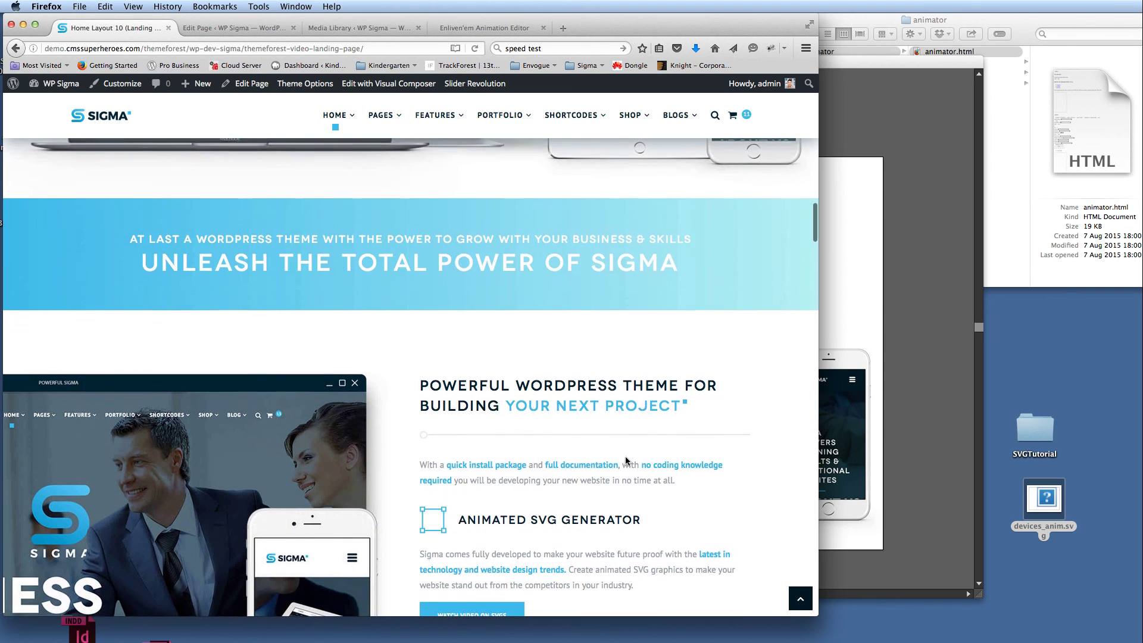
scroll(625, 461, up, 5)
scroll(625, 461, up, 1)
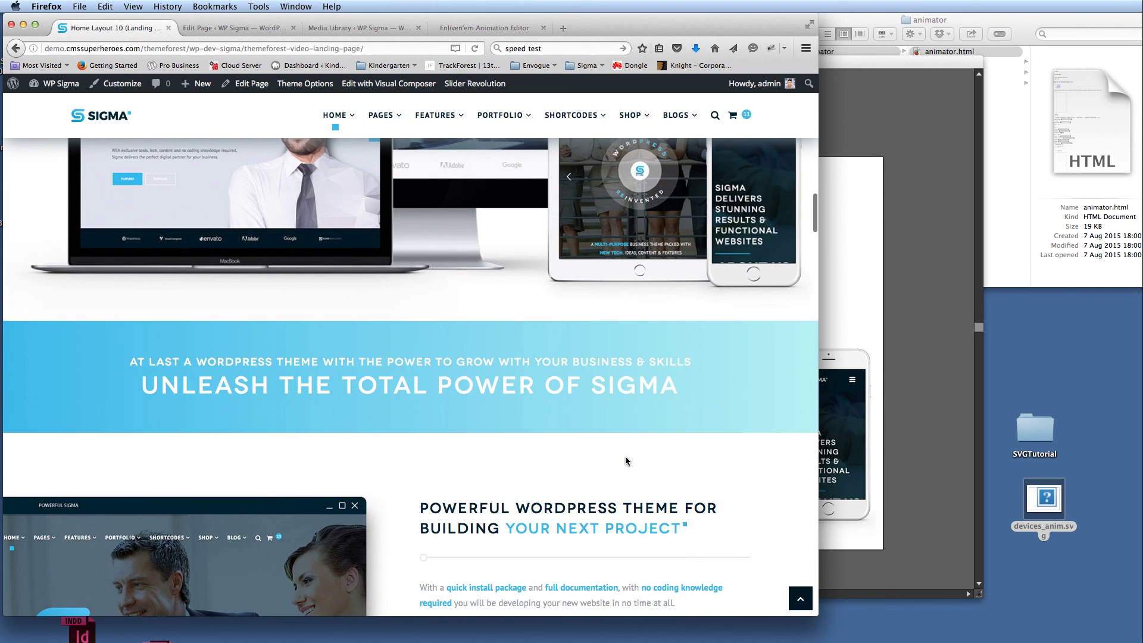